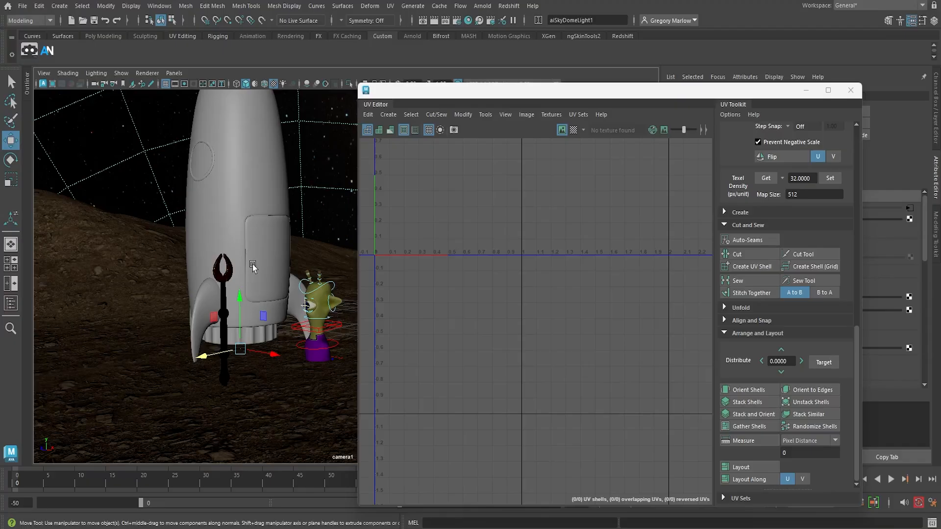
Examine the existing UVs of the rocket's window glass, window trim and fin
alt+drag(251, 264, 250, 340)
alt+right_drag(250, 340, 297, 359)
alt+middle_drag(297, 360, 321, 311)
alt+drag(231, 344, 262, 345)
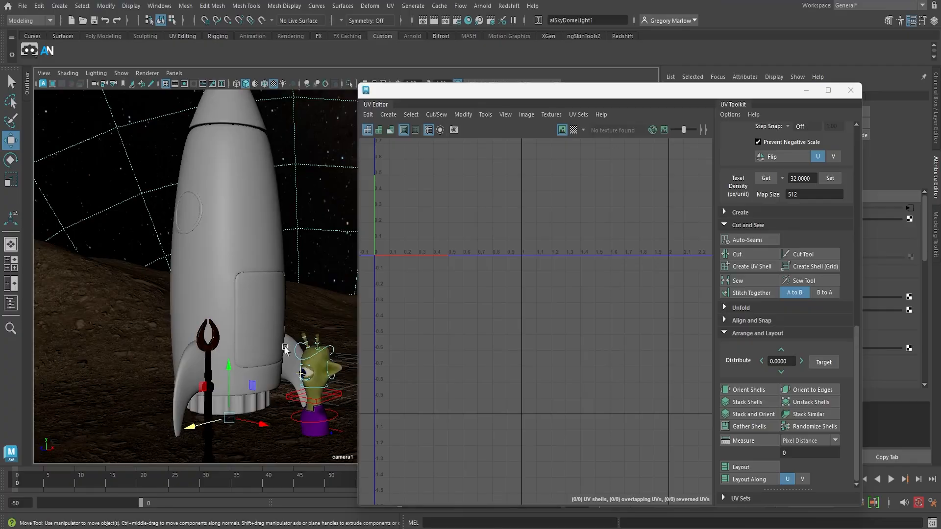
click(187, 216)
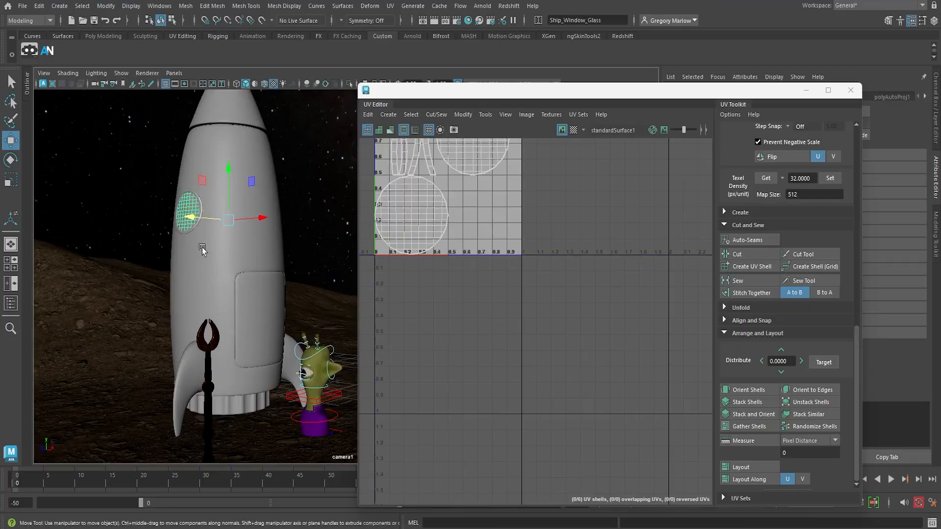
click(193, 232)
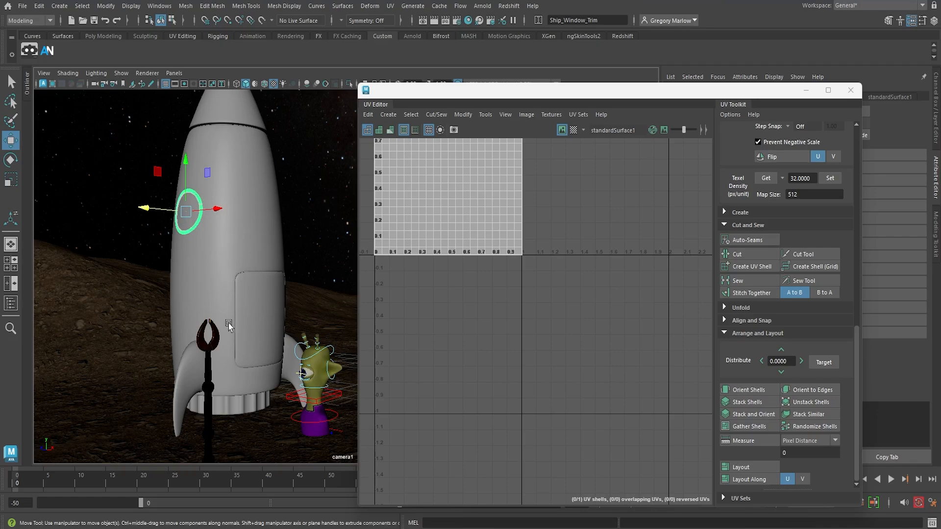
click(185, 388)
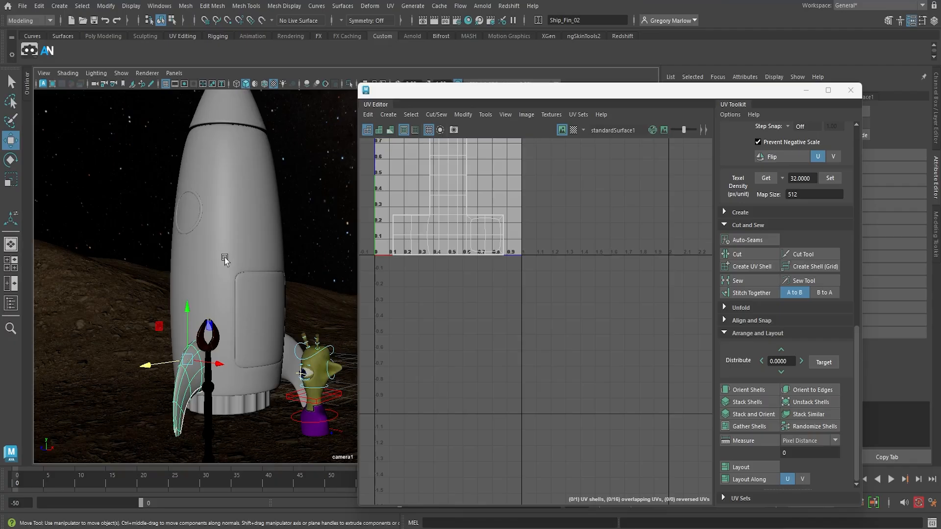
mouse_move(225, 258)
alt+mouse_down()
mouse_move(215, 265)
mouse_move(230, 258)
alt+mouse_up()
alt+middle_drag(232, 258, 267, 294)
mouse_move(268, 294)
alt+mouse_down()
mouse_move(248, 307)
mouse_move(277, 307)
mouse_move(220, 306)
mouse_move(278, 301)
alt+mouse_up()
alt+middle_drag(277, 300, 248, 304)
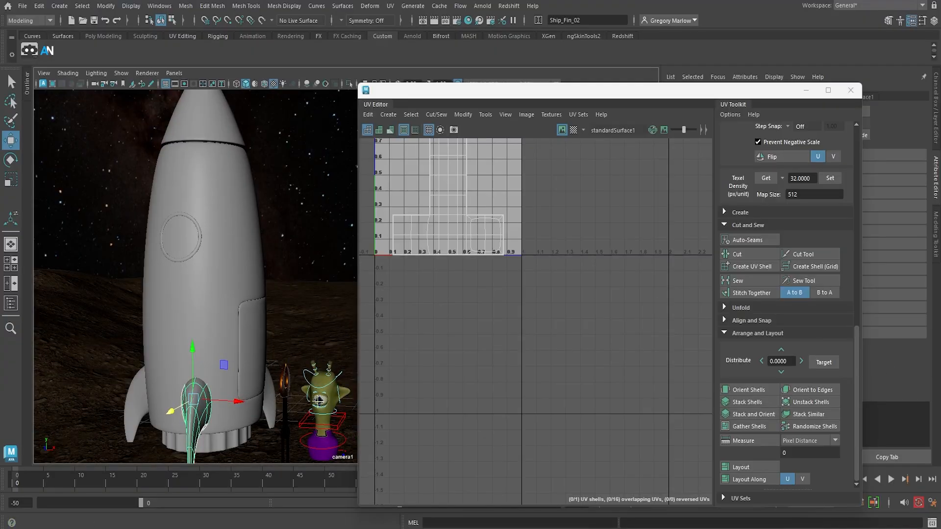
Select the rocket's door and examine its existing UV shells
click(255, 335)
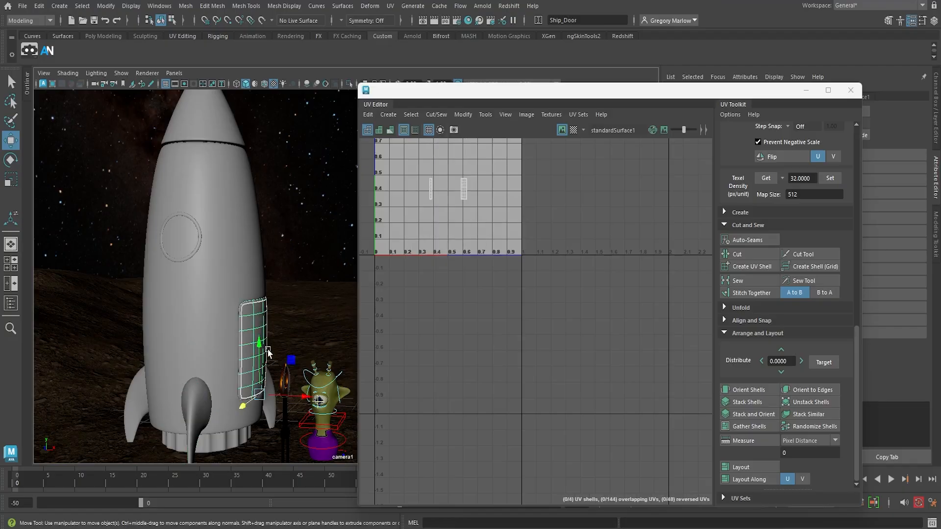
click(390, 6)
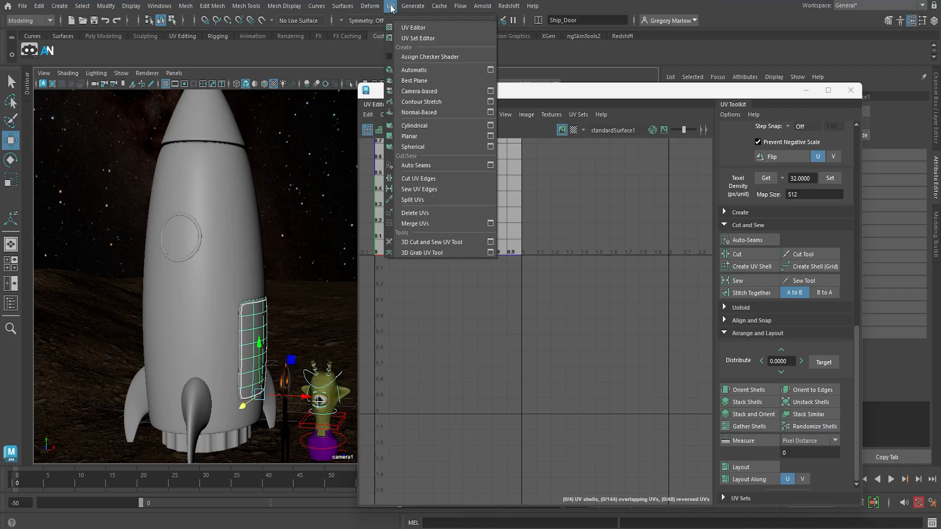
click(436, 93)
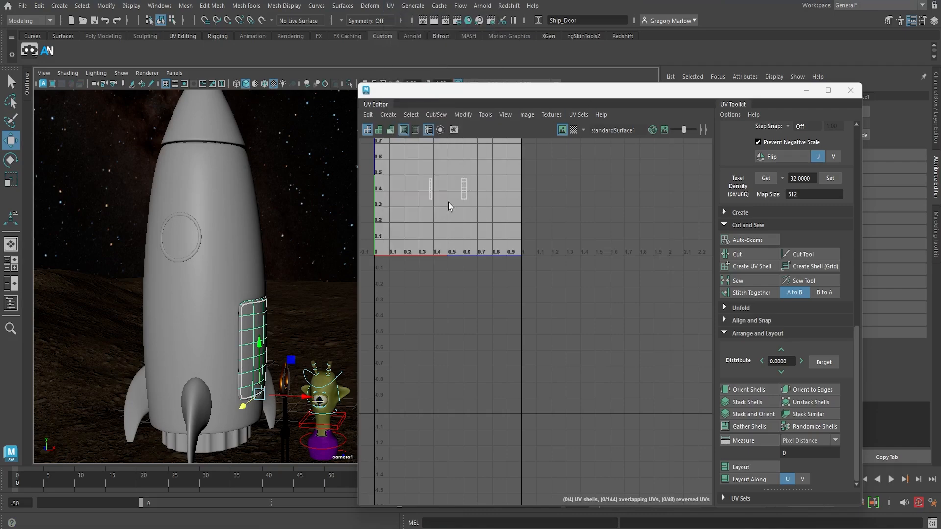
scroll(481, 207, up, 2)
scroll(482, 208, down, 3)
alt+middle_drag(482, 210, 519, 355)
alt+right_drag(519, 355, 693, 384)
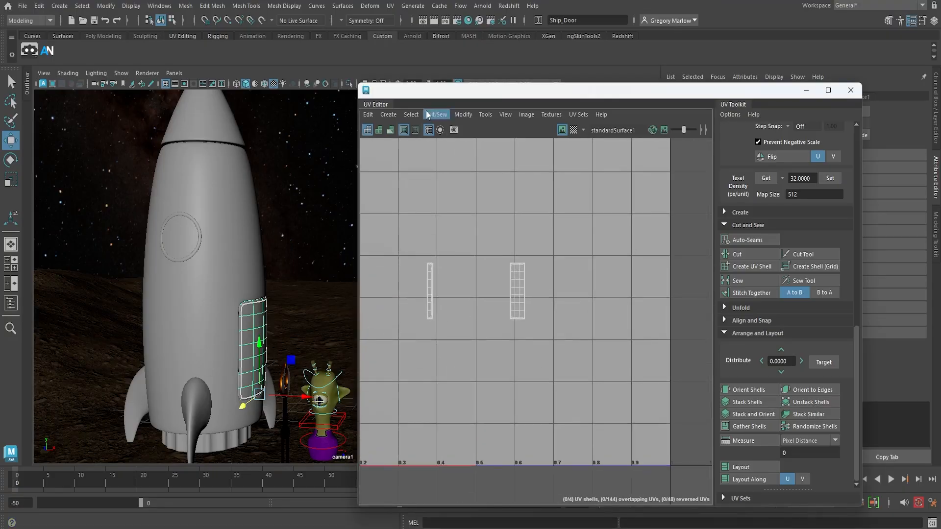
Apply a camera-based UV projection to the door from the full rocket view
click(390, 6)
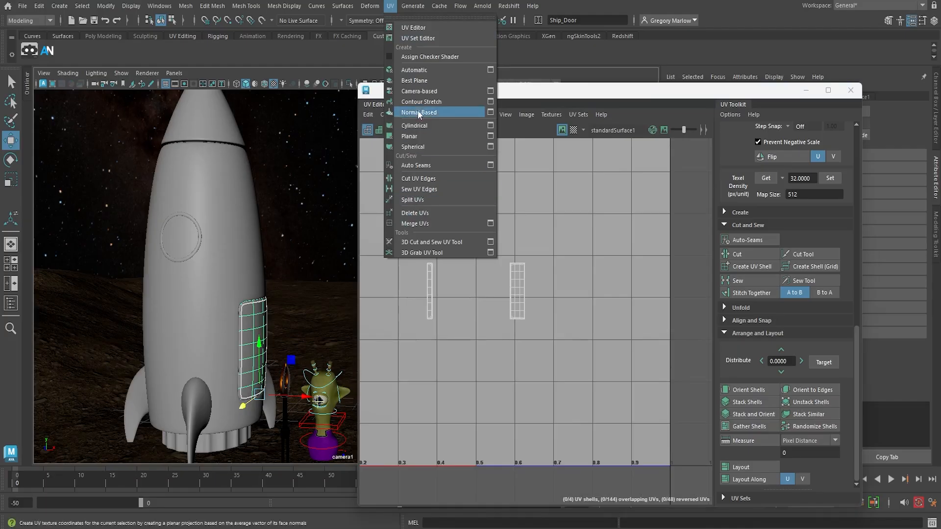
click(424, 93)
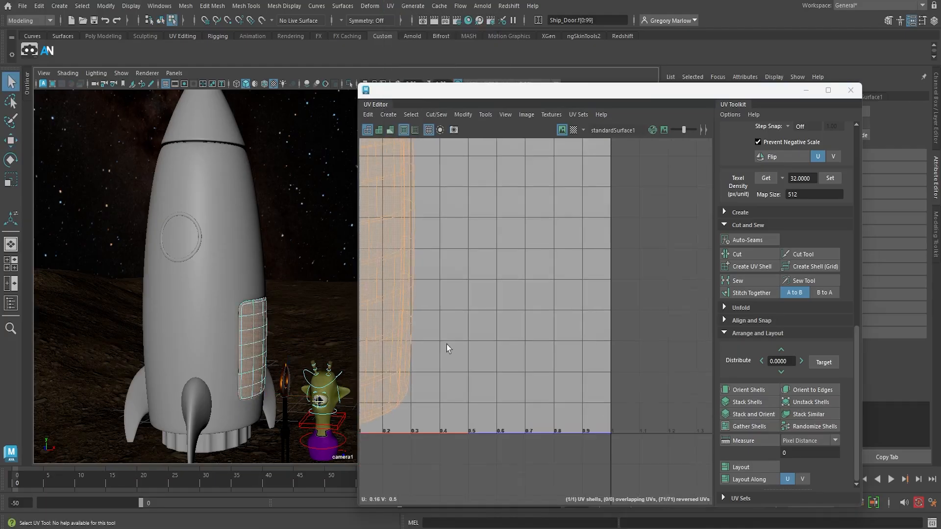
scroll(446, 344, down, 3)
alt+middle_drag(421, 342, 485, 334)
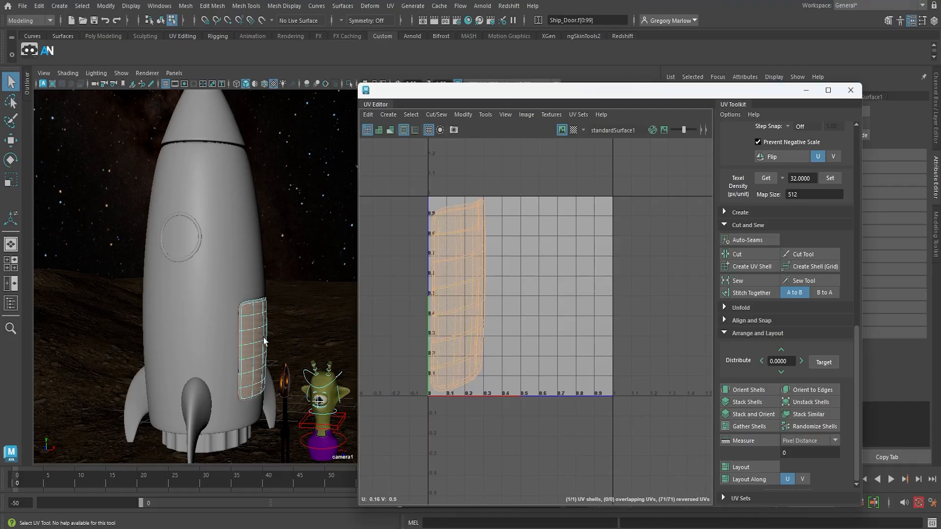
Return the door to object mode and isolate it in the viewport with its outer face towards the camera
right_drag(247, 225, 294, 215)
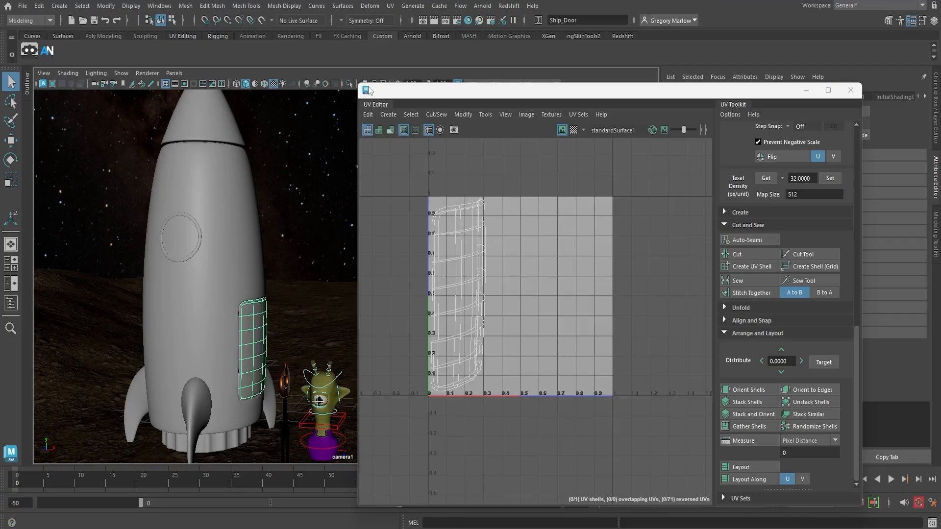
click(349, 83)
alt+right_drag(203, 366, 319, 392)
alt+middle_drag(249, 417, 286, 288)
alt+right_drag(256, 310, 289, 323)
alt+drag(264, 338, 197, 323)
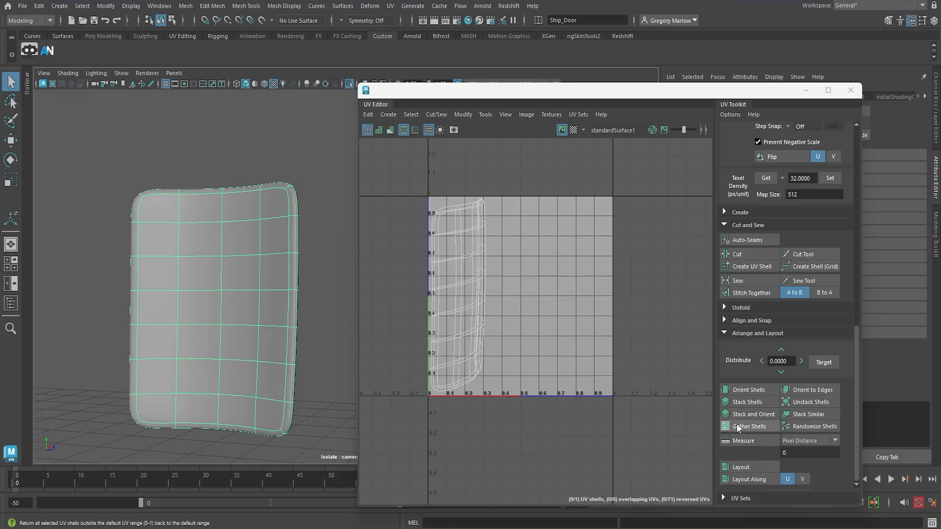
Apply an automatic UV projection to the door and switch its UV shells to edge selection
click(391, 9)
click(419, 69)
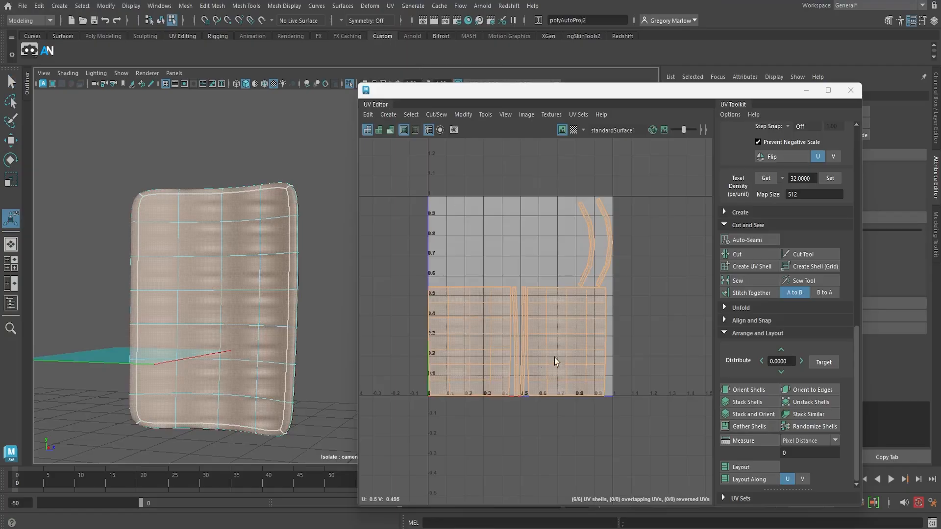
right_drag(536, 362, 515, 316)
right_click(514, 342)
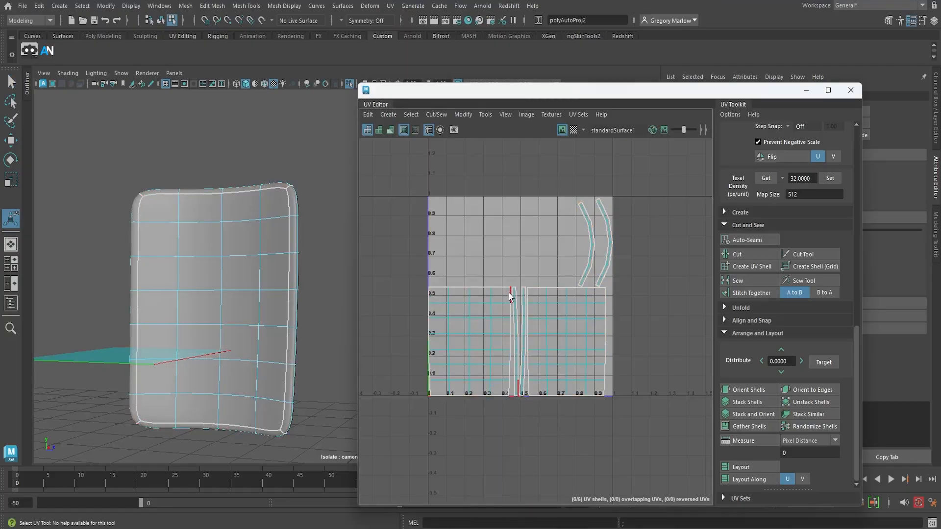
Try stitching the door's narrow strip shell to the adjacent large shell along their shared edge, and undo the stitch
click(510, 296)
shift+click(512, 302)
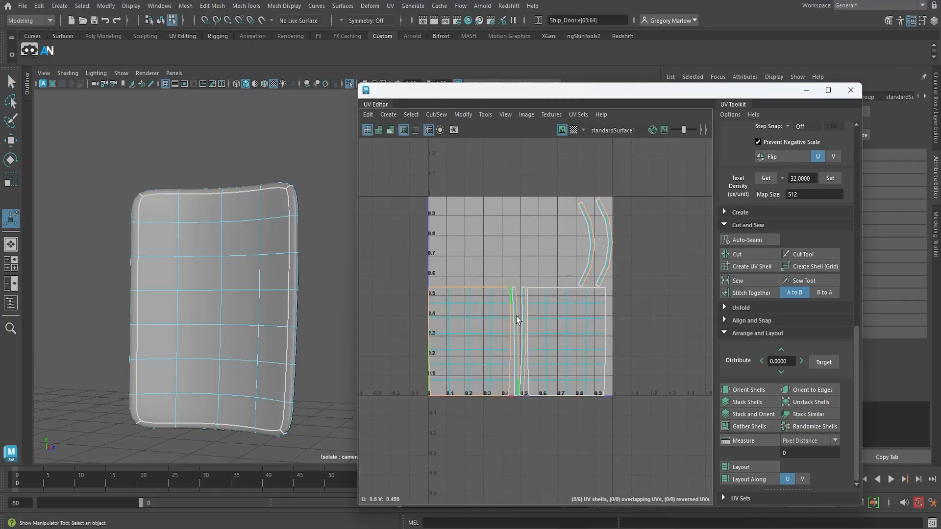
scroll(507, 393, up, 3)
click(511, 388)
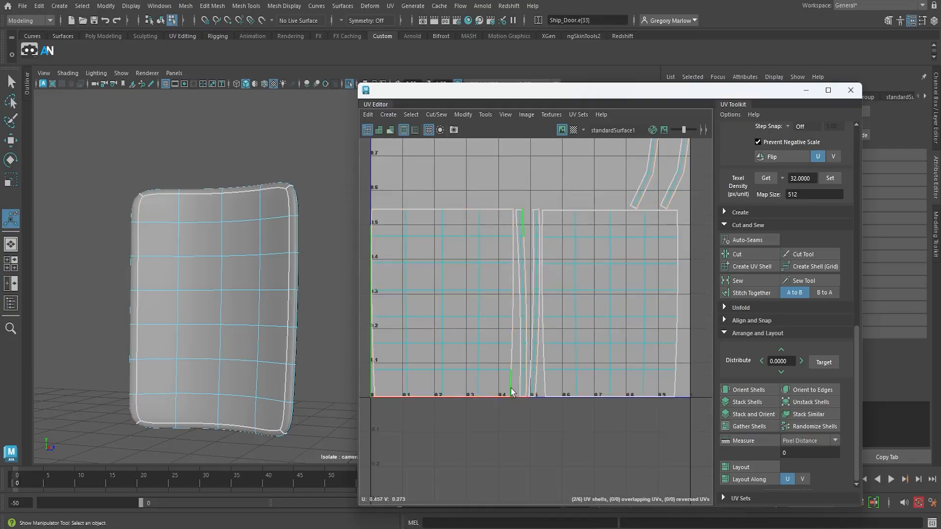
click(513, 230)
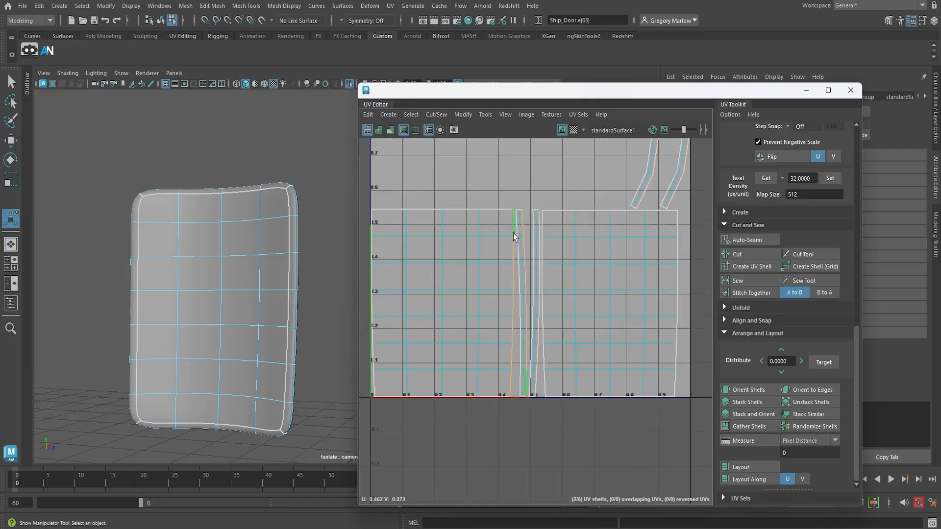
click(749, 293)
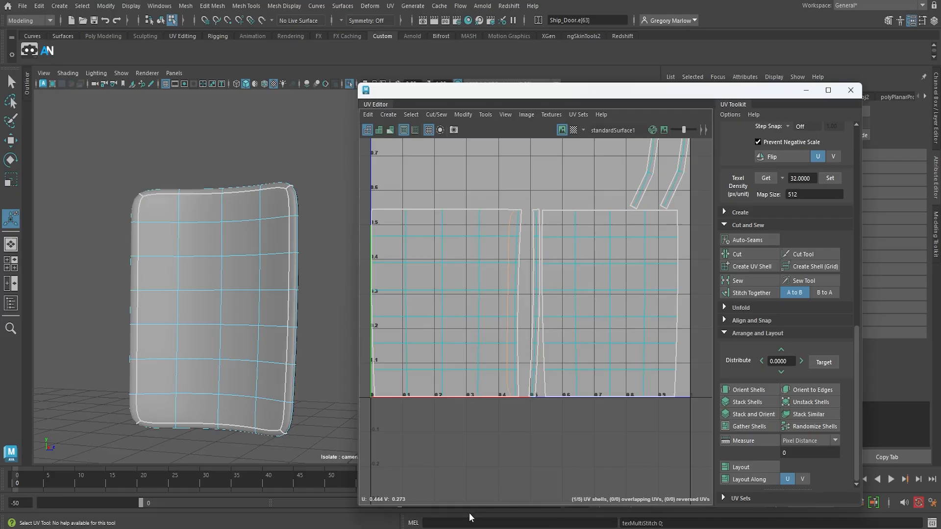
key(ctrl+z)
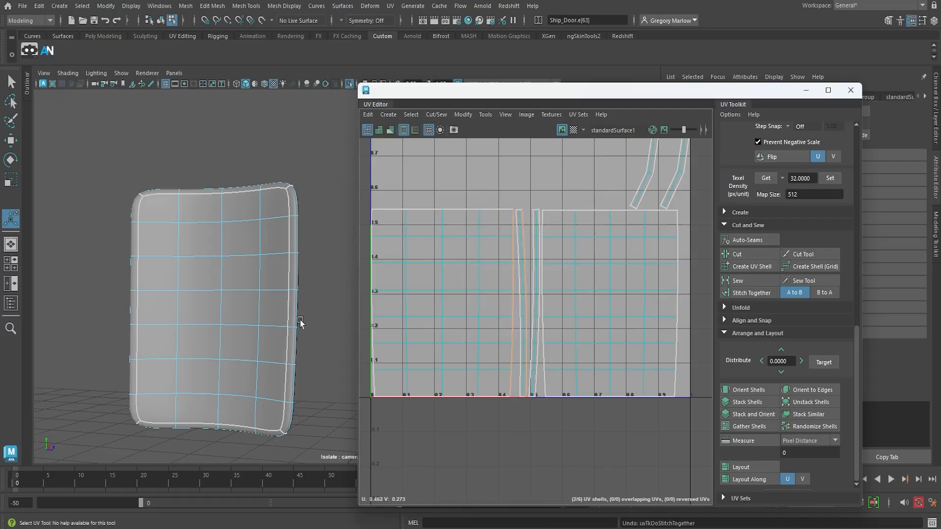
Return to object mode and apply a camera-based UV projection to the isolated door from its front view
right_drag(253, 319, 287, 206)
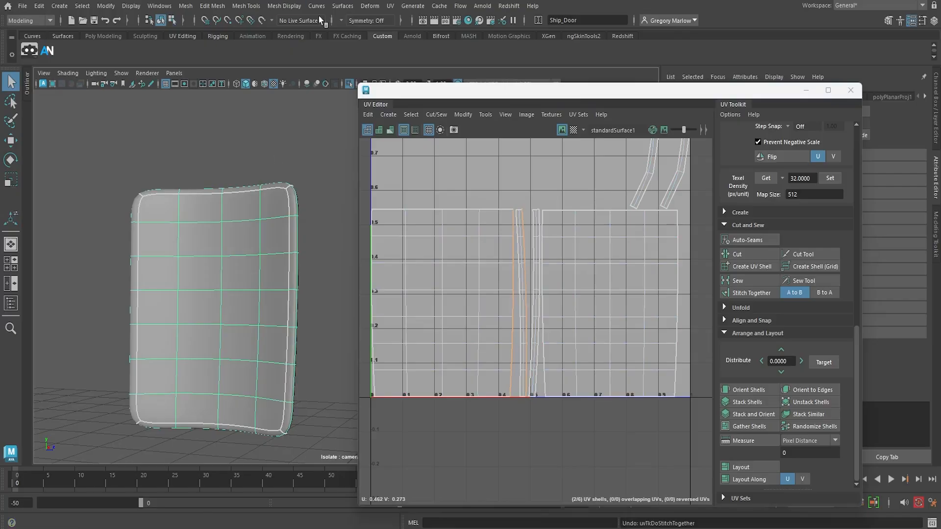
click(391, 6)
click(407, 93)
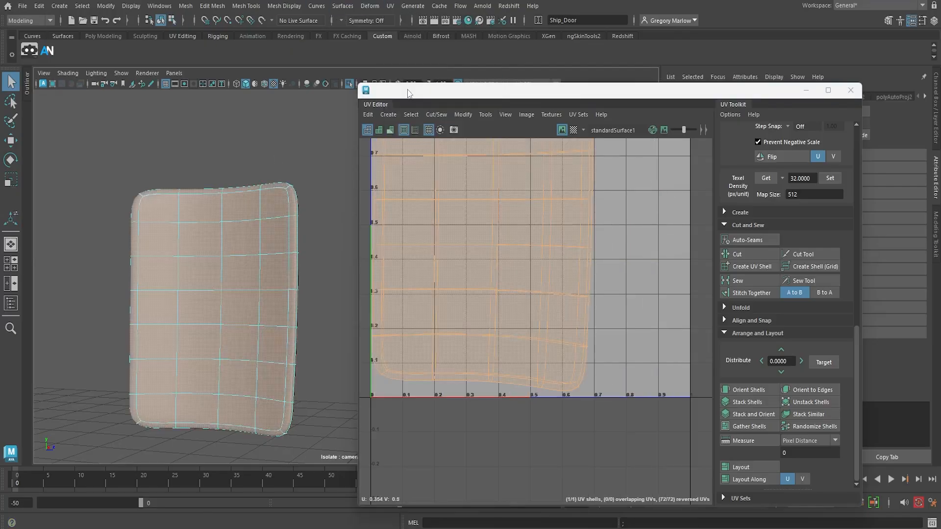
Select the edge loop around the door's outer border and cut the UVs along it
key(F11)
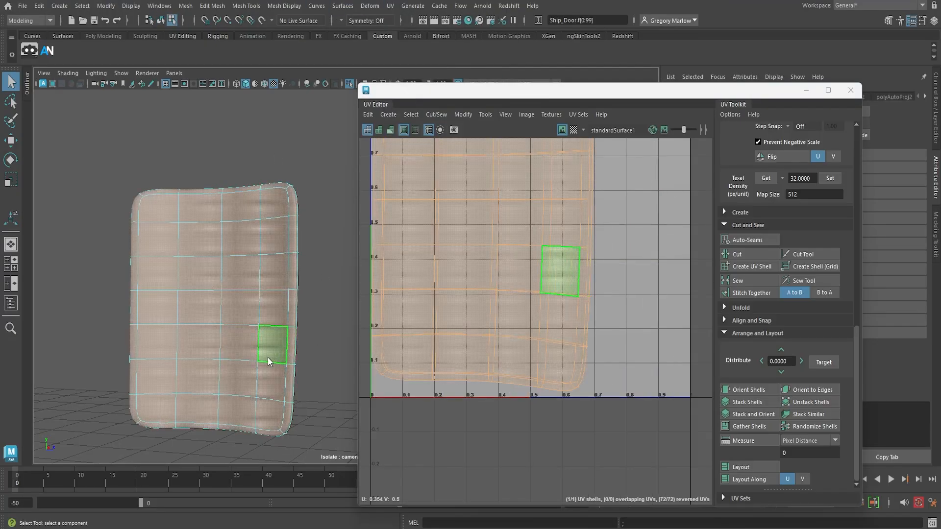
right_drag(268, 238, 270, 209)
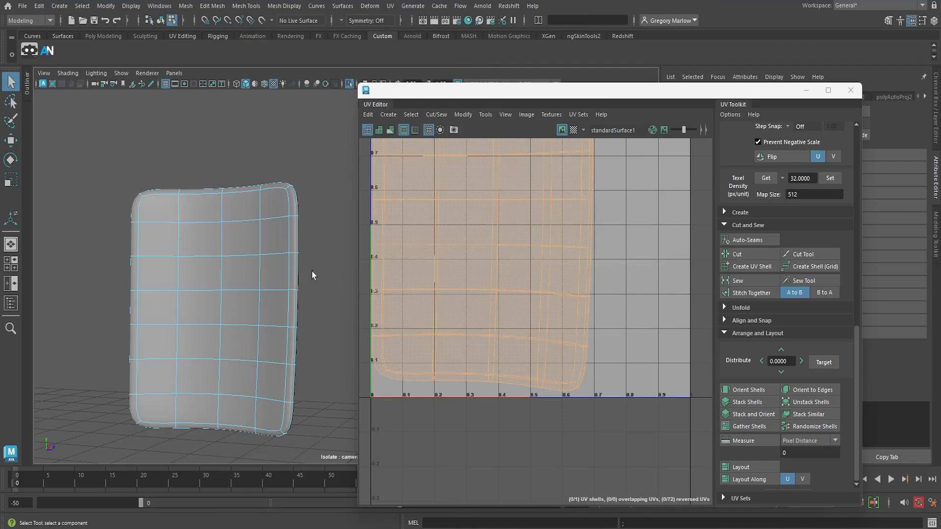
click(296, 207)
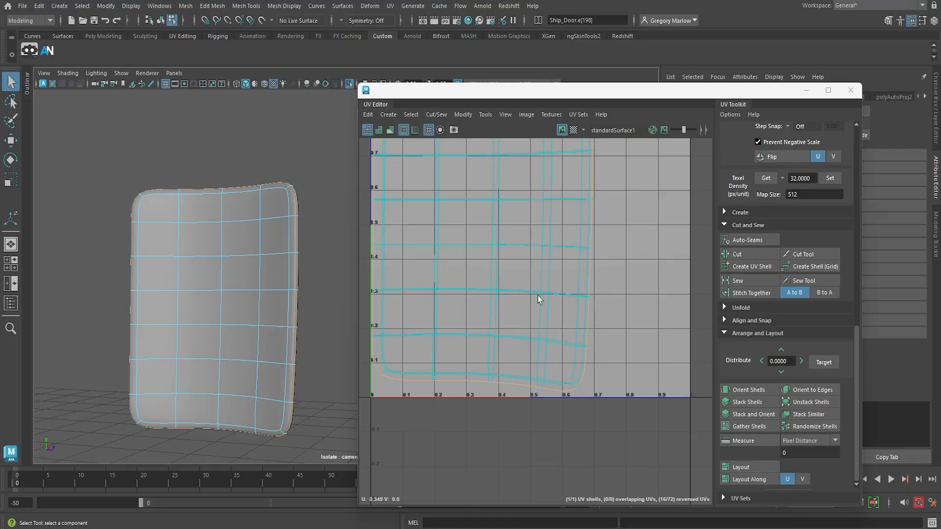
click(739, 254)
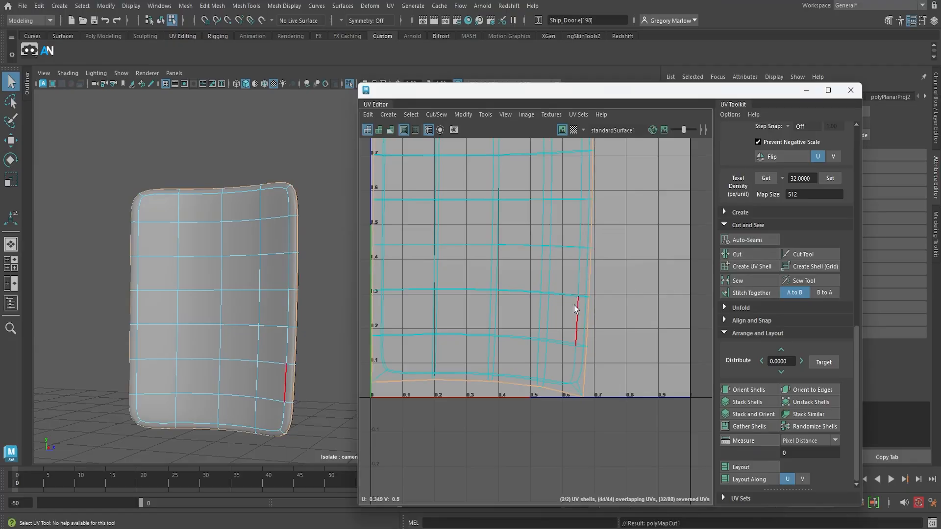
Display the UV shells shaded and move one overlapping door shell outside the 0–1 tile, centred at about U -0.44
scroll(574, 305, down, 3)
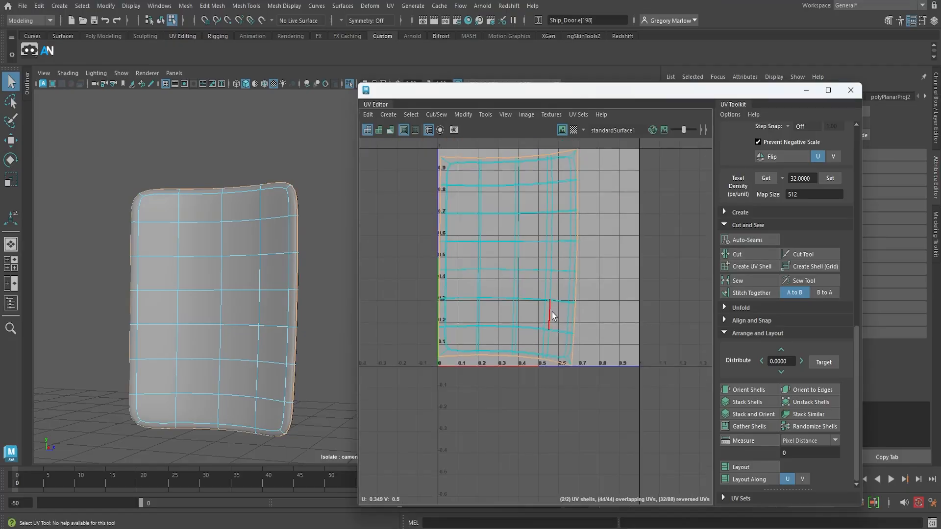
click(378, 130)
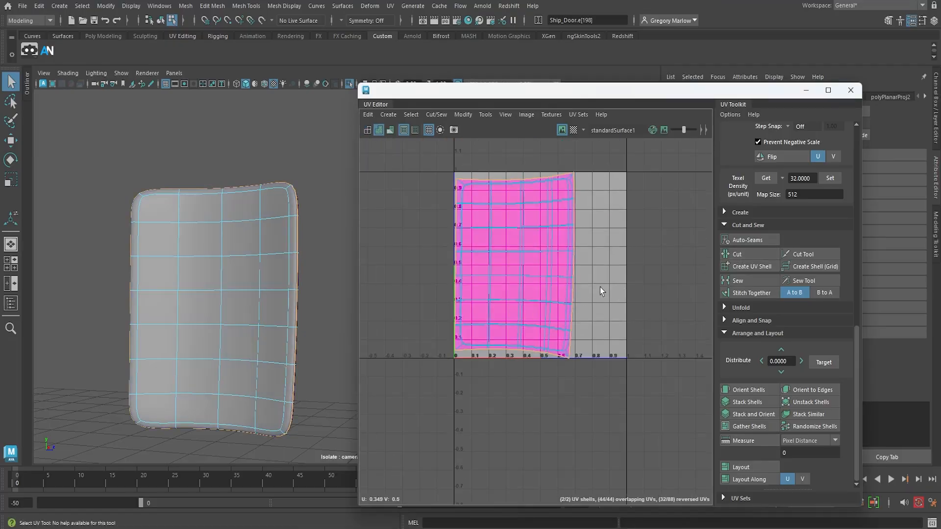
right_drag(561, 280, 530, 271)
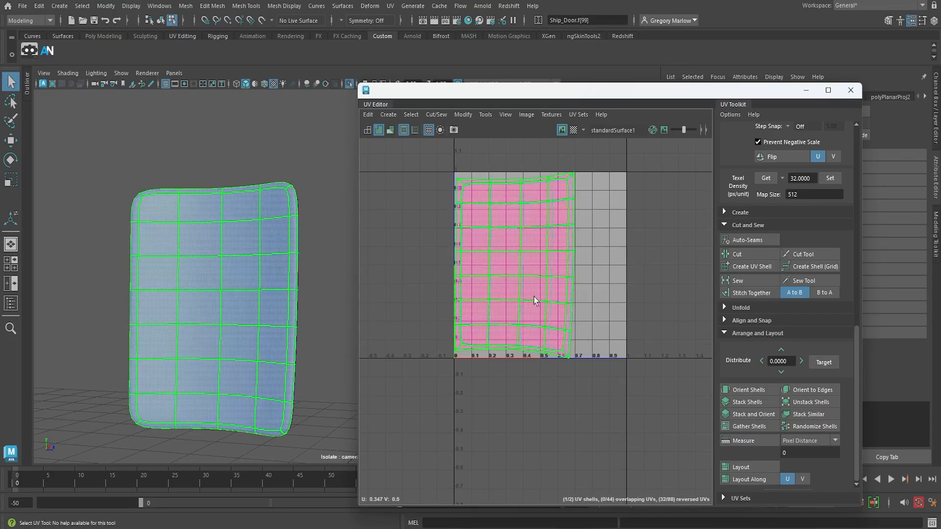
click(548, 312)
key(w)
drag(513, 268, 379, 269)
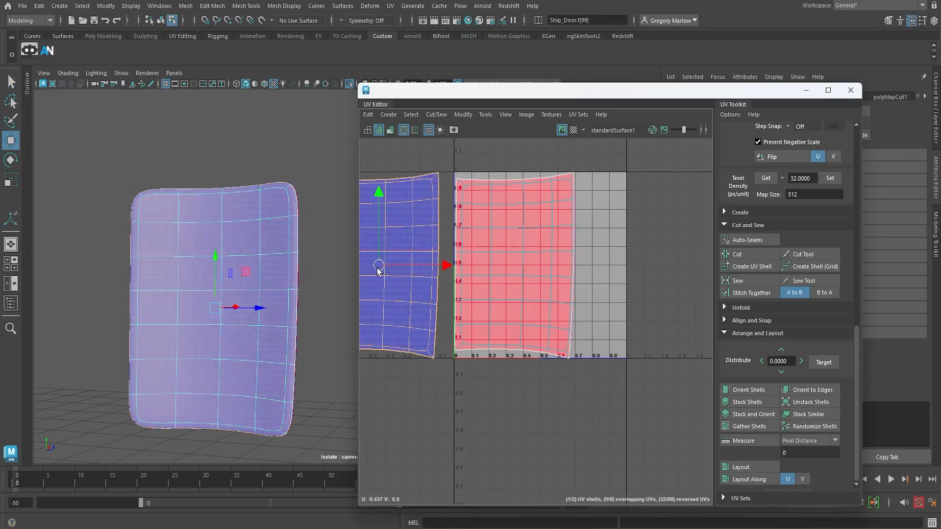
Select both door UV shells and unfold them using the Unfold3D method with the unfold options reset to defaults
scroll(543, 349, down, 3)
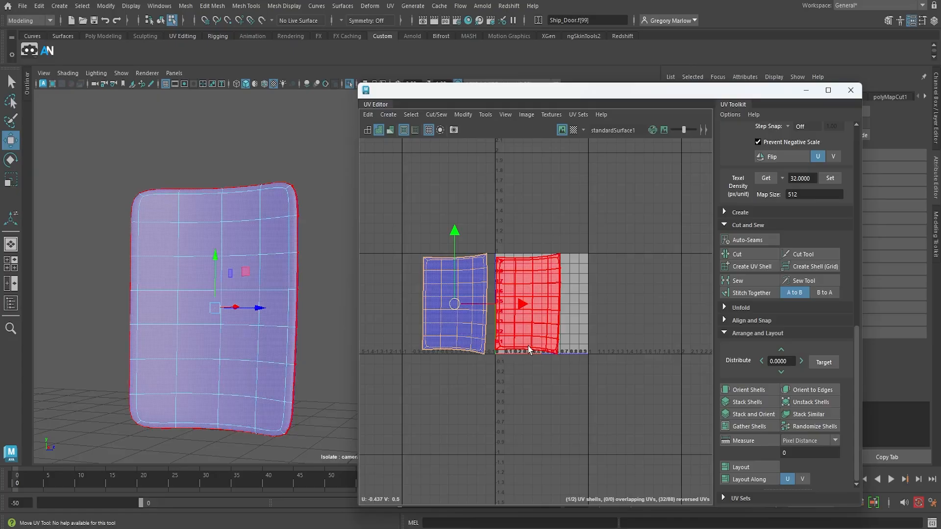
right_drag(527, 345, 485, 333)
drag(392, 223, 625, 394)
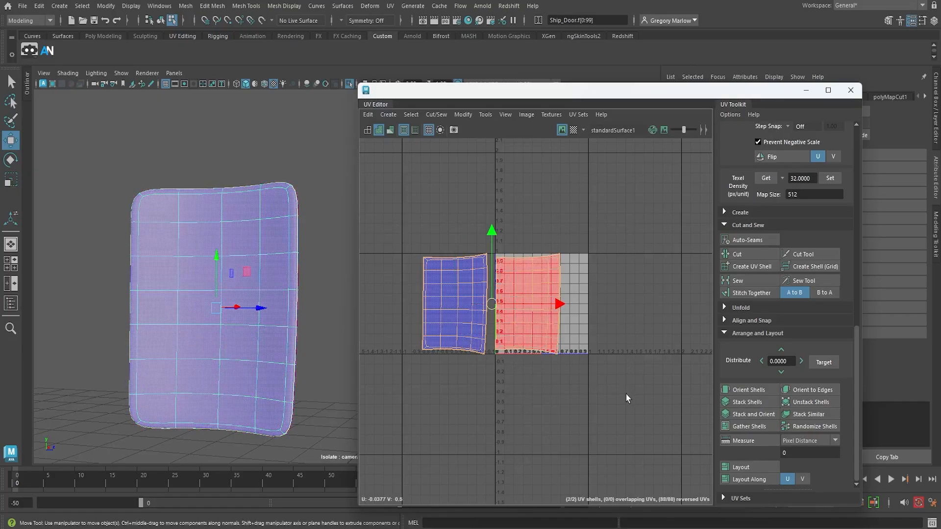
click(462, 115)
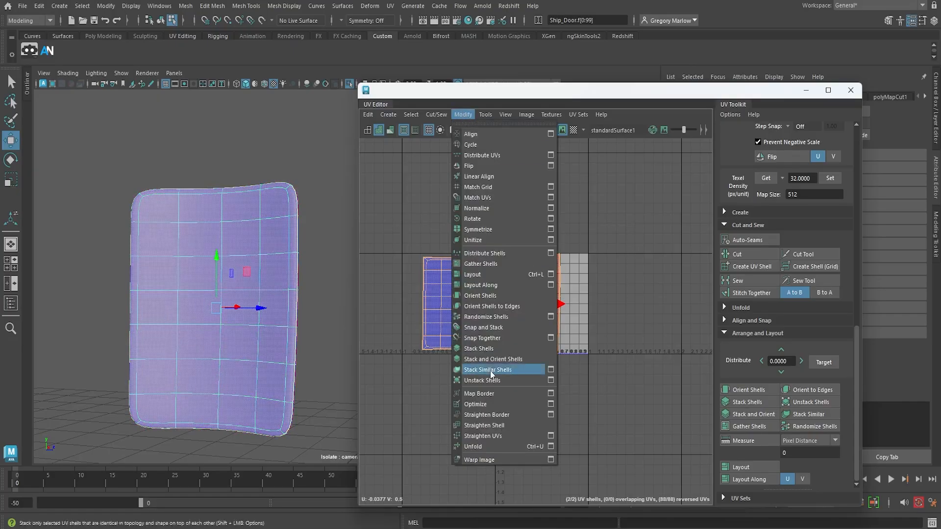
click(550, 447)
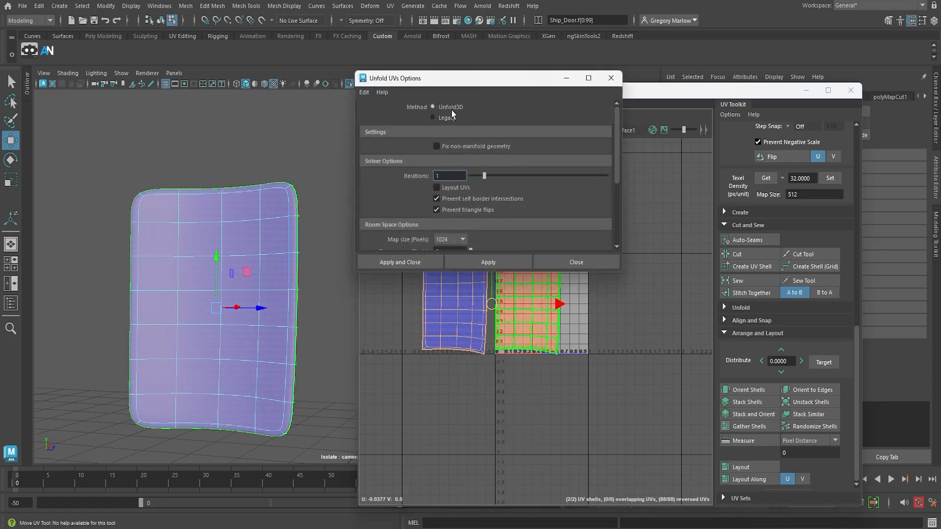
click(368, 94)
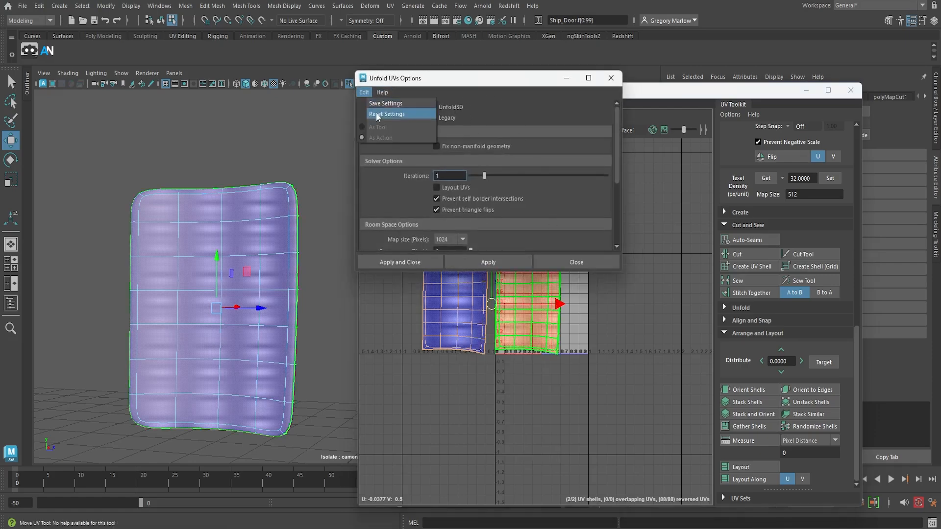
click(376, 115)
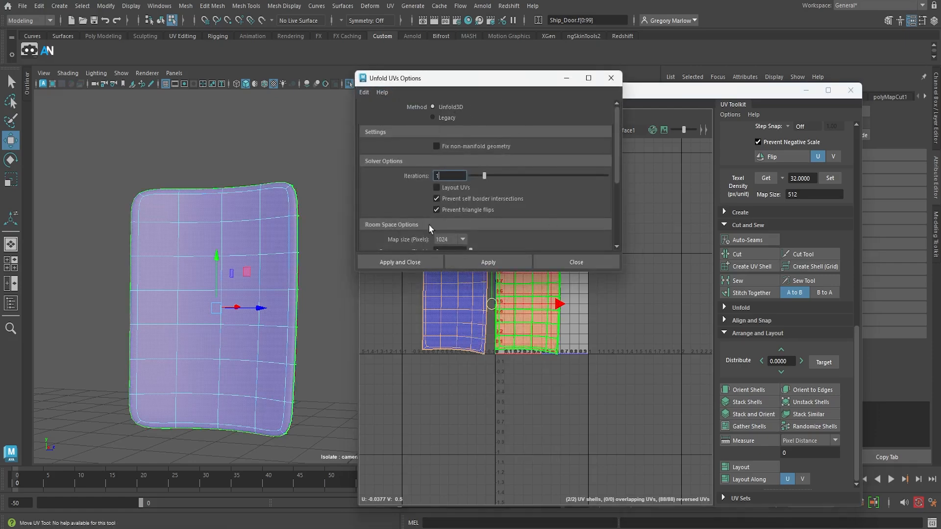
click(412, 263)
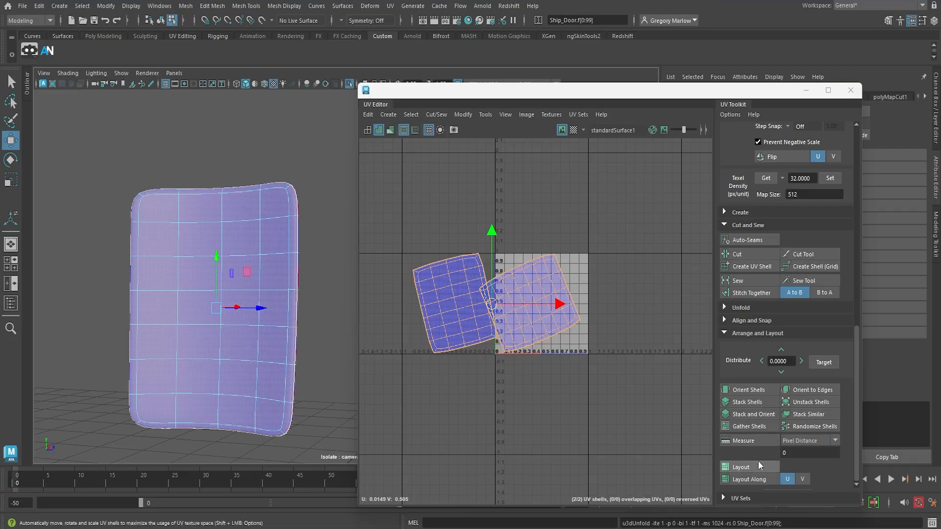
Orient the unfolded door shells and lay them out within the 0–1 tile
click(755, 389)
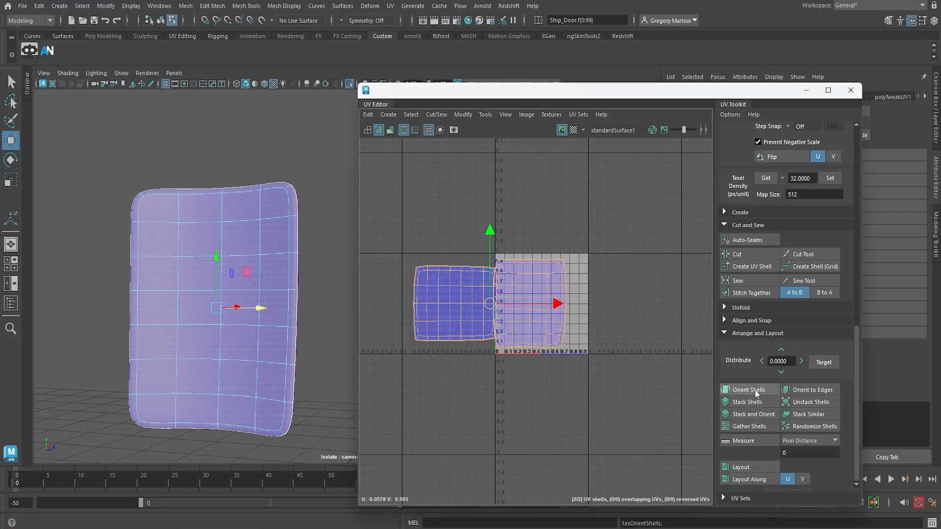
click(752, 467)
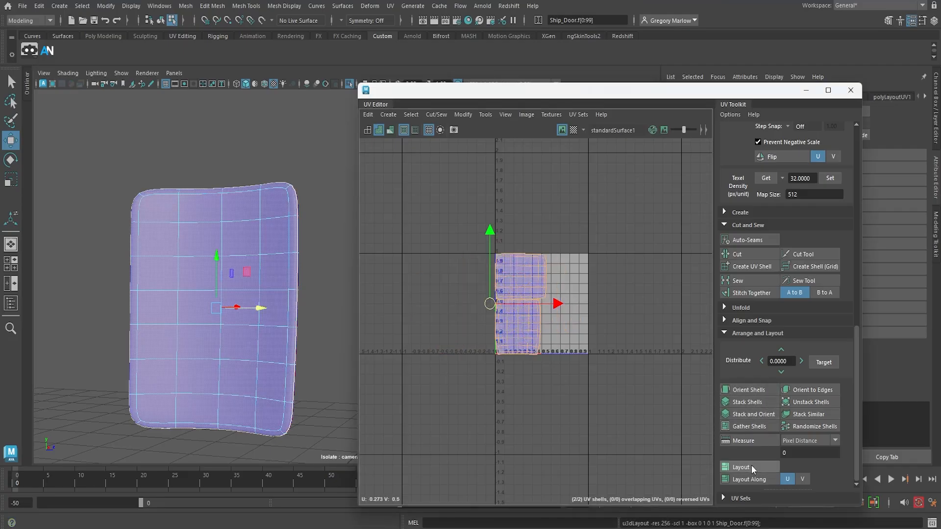
Rotate the upper door shell in 45-degree increments until it stands upright like the lower shell
click(535, 284)
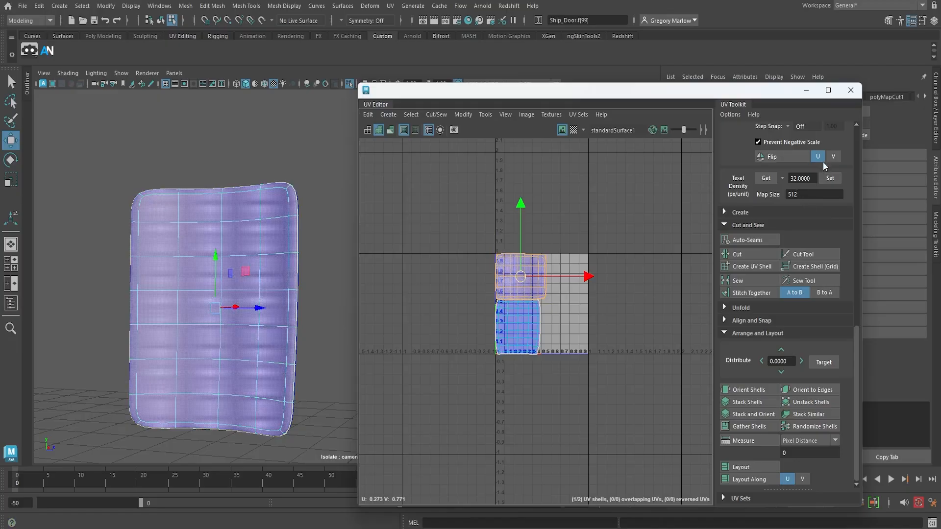
scroll(823, 162, up, 2)
click(803, 131)
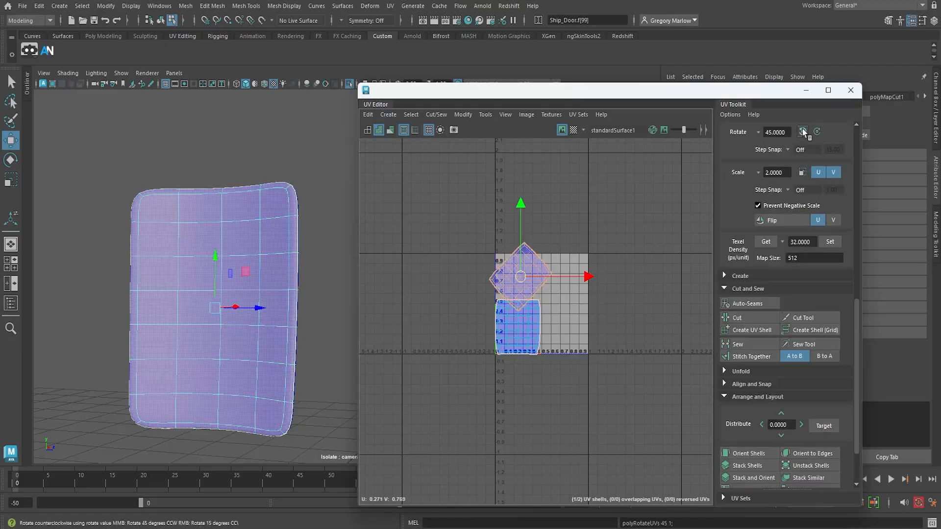
click(803, 132)
right_click(526, 286)
right_drag(526, 286, 525, 313)
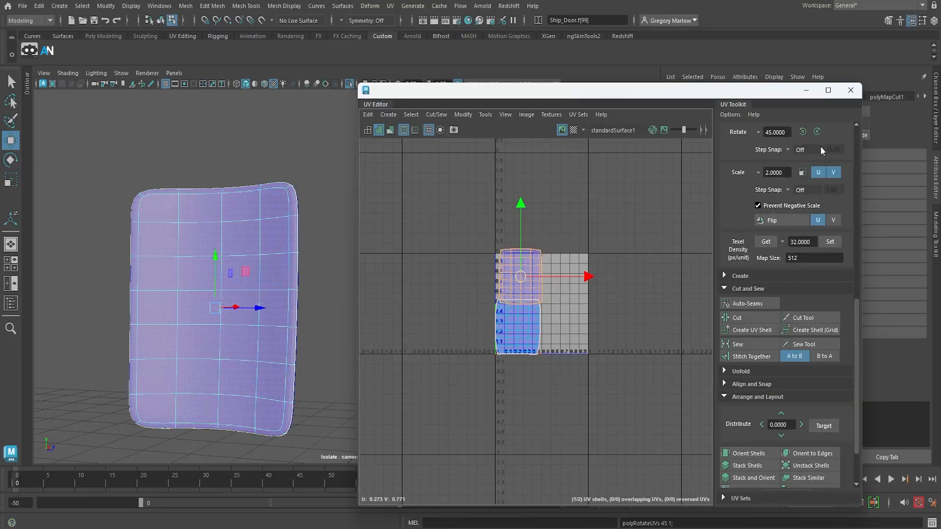
click(817, 132)
click(817, 132)
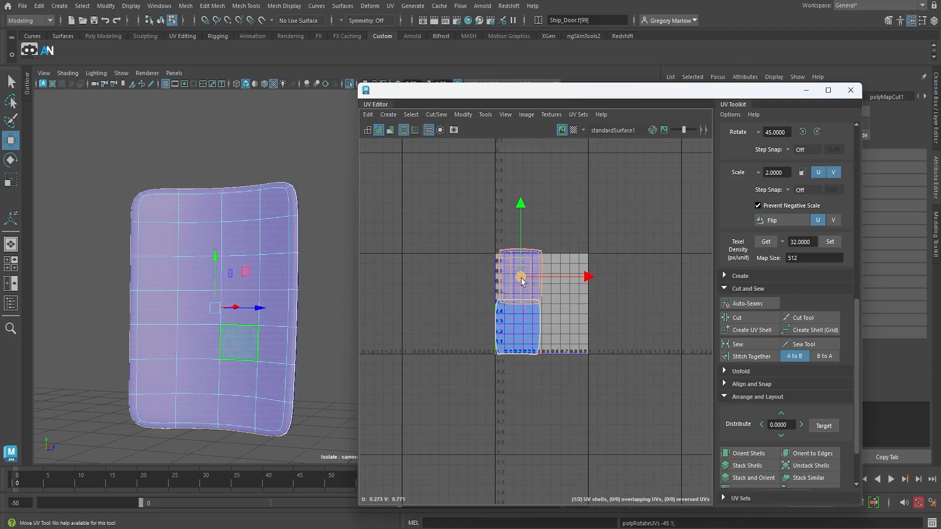
Move the rotated door shell beside the other one and lay out both shells side by side in the 0–1 tile
drag(520, 277, 570, 317)
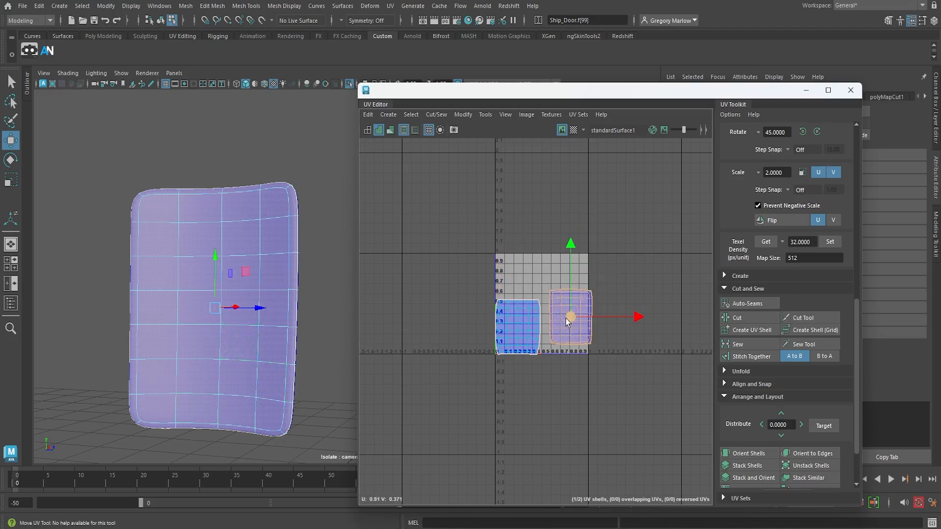
click(526, 307)
alt+drag(257, 315, 158, 319)
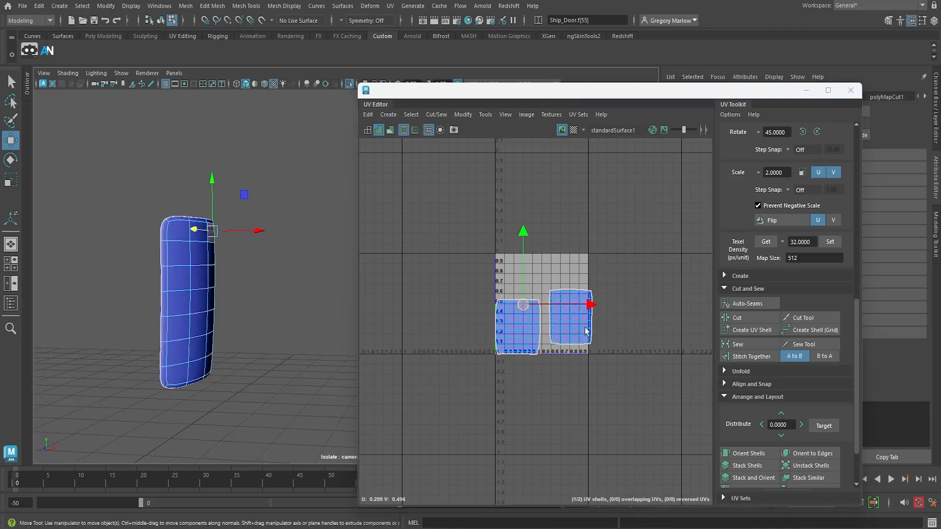
drag(431, 284, 643, 402)
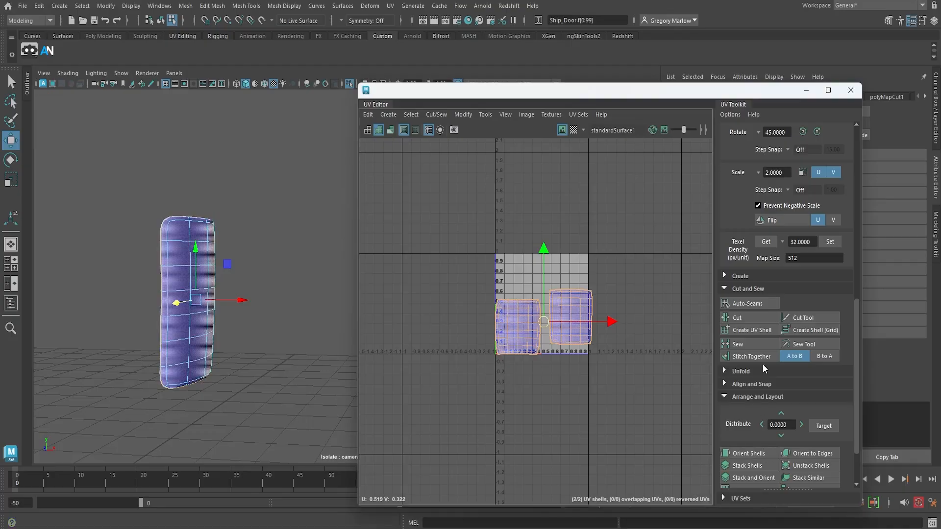
scroll(754, 478, down, 3)
click(756, 467)
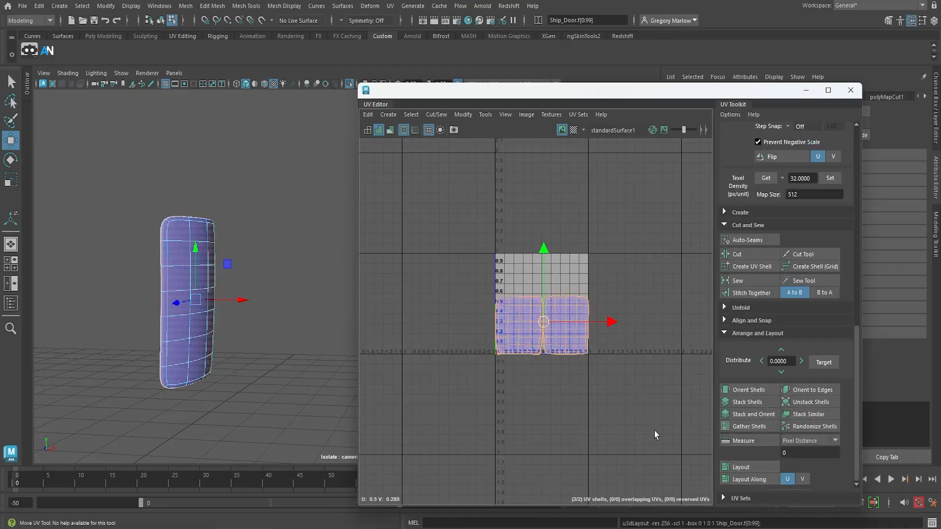
click(616, 414)
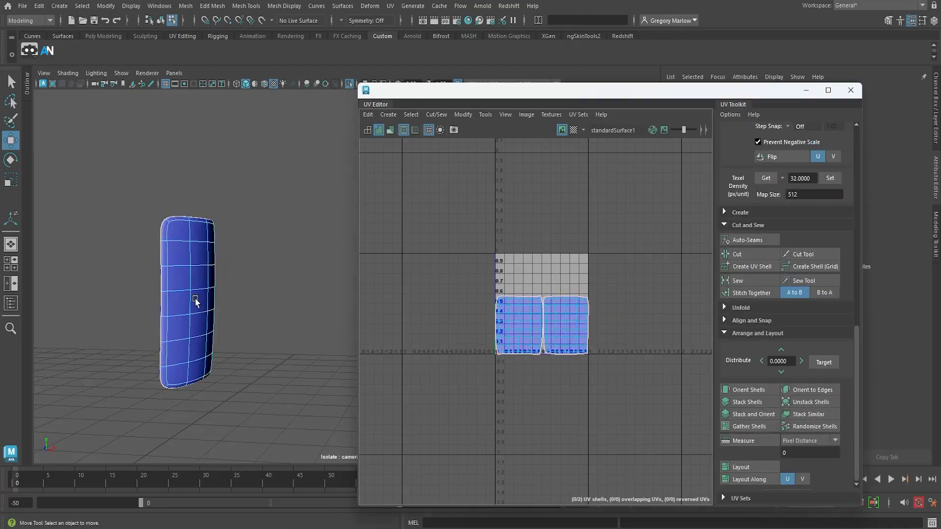
Return the door to object mode and turn off its isolation to show the whole rocket scene
right_drag(195, 297, 233, 218)
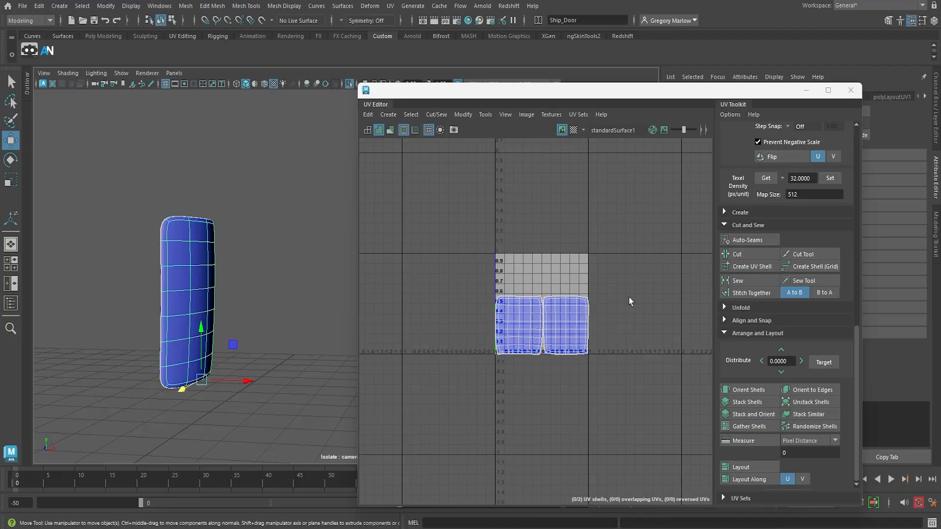
scroll(615, 366, up, 2)
scroll(516, 340, up, 3)
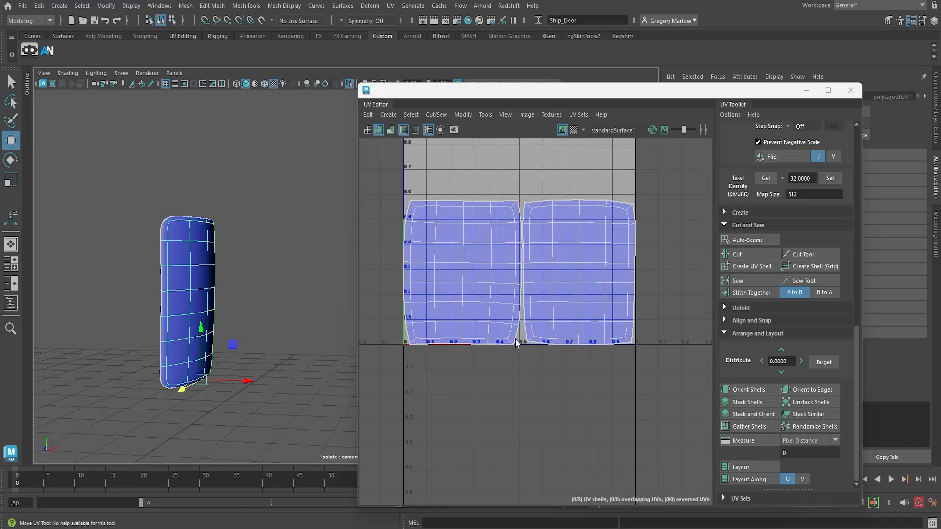
scroll(495, 371, down, 3)
scroll(414, 352, down, 1)
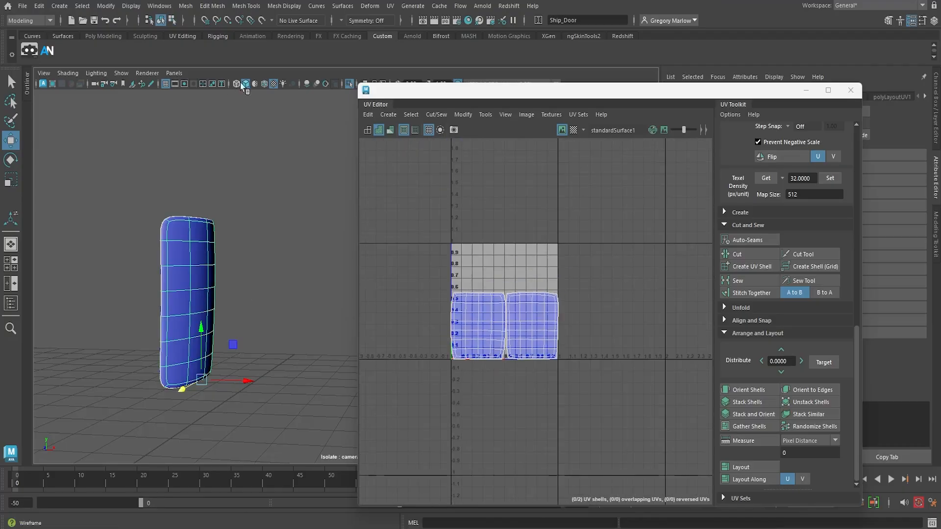
drag(383, 86, 447, 87)
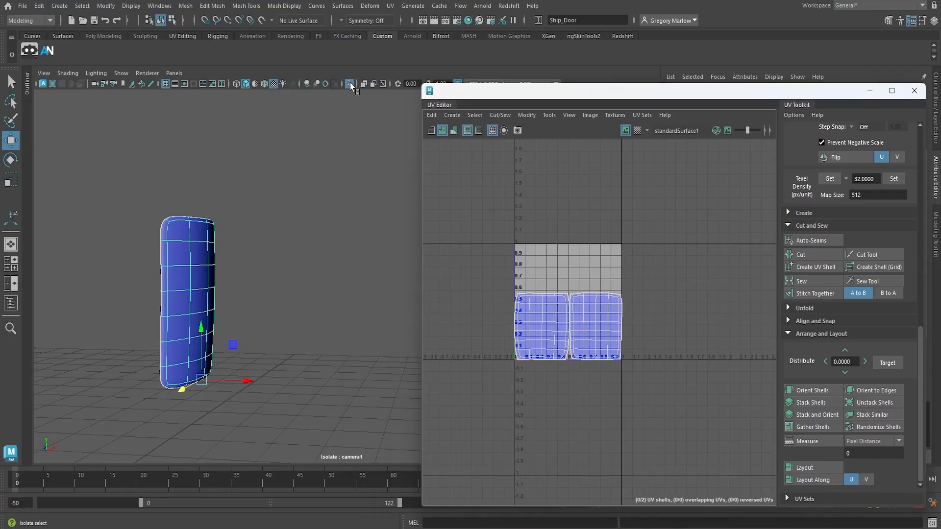
click(350, 82)
Select the rocket's front fin and apply a camera-based UV projection from its side view
scroll(182, 323, down, 4)
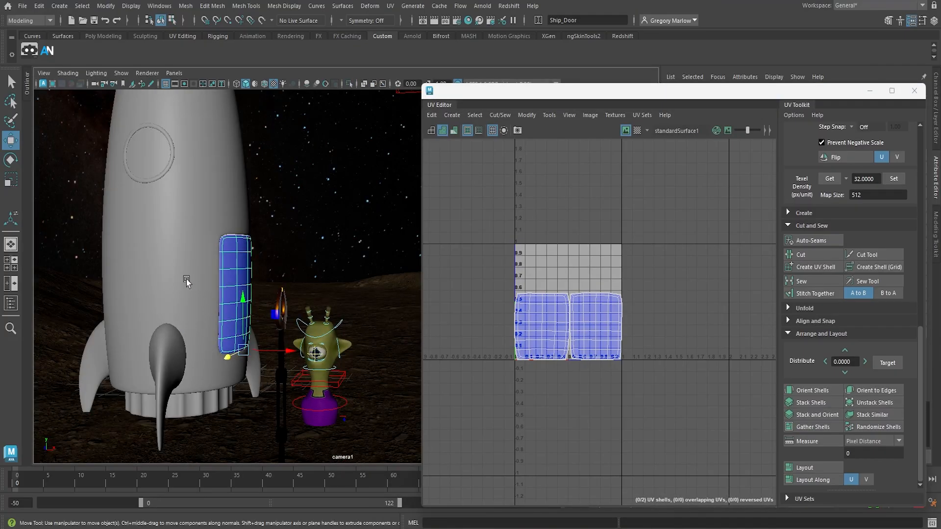
click(168, 366)
alt+drag(234, 380, 155, 368)
alt+right_drag(193, 376, 384, 412)
alt+drag(384, 412, 340, 374)
alt+middle_drag(339, 373, 439, 288)
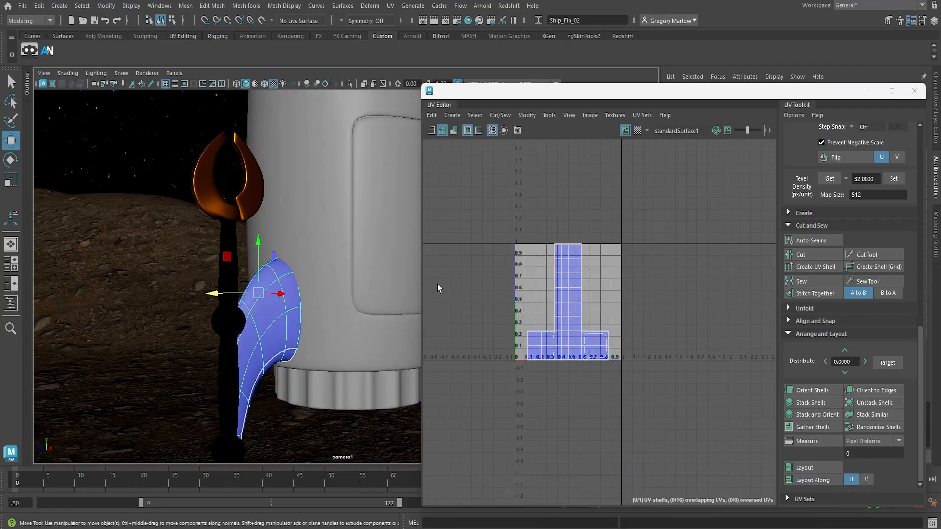
alt+drag(366, 345, 344, 338)
alt+drag(312, 374, 332, 397)
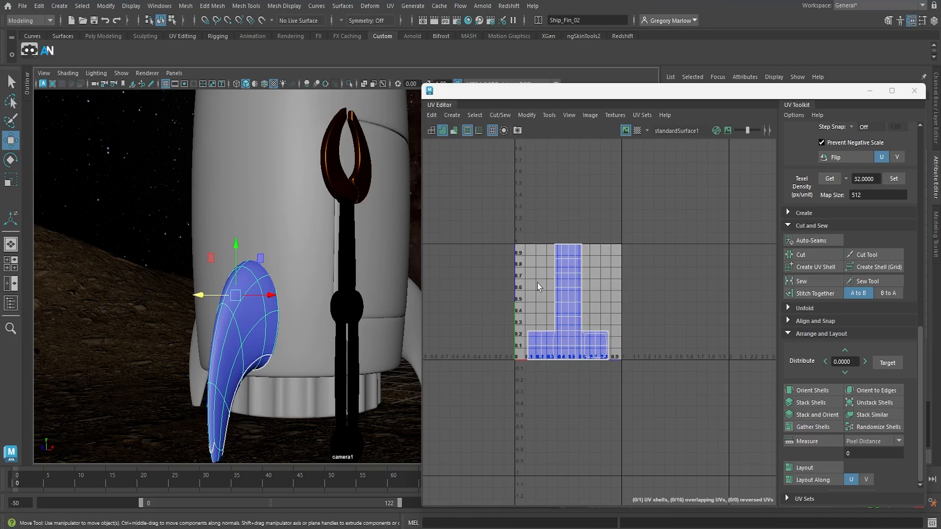
click(390, 6)
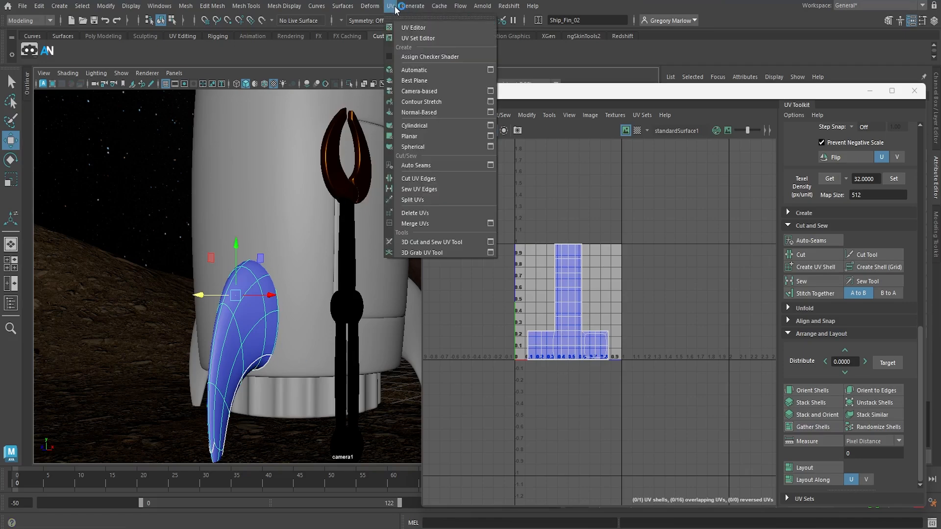
click(422, 92)
Return the fin to object mode and isolate it in the viewport
key(q)
click(259, 344)
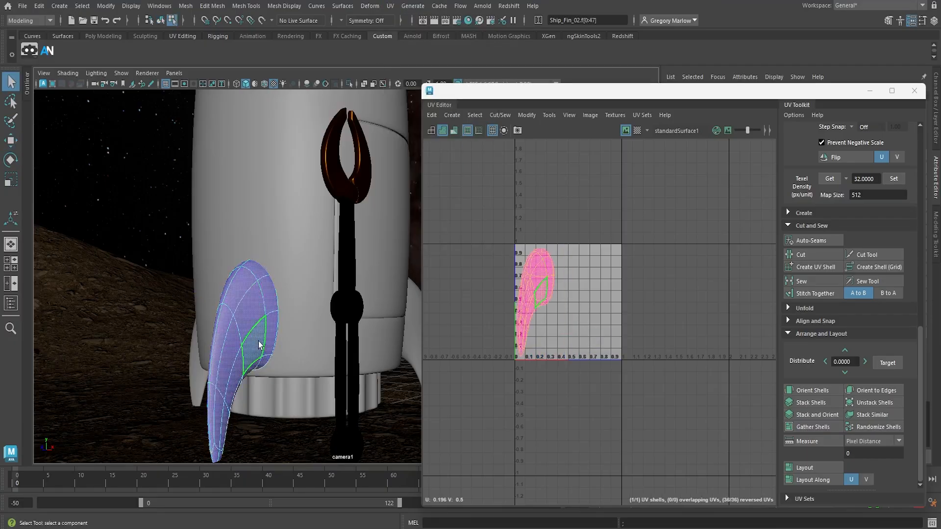
click(245, 294)
right_drag(254, 307, 283, 218)
click(349, 83)
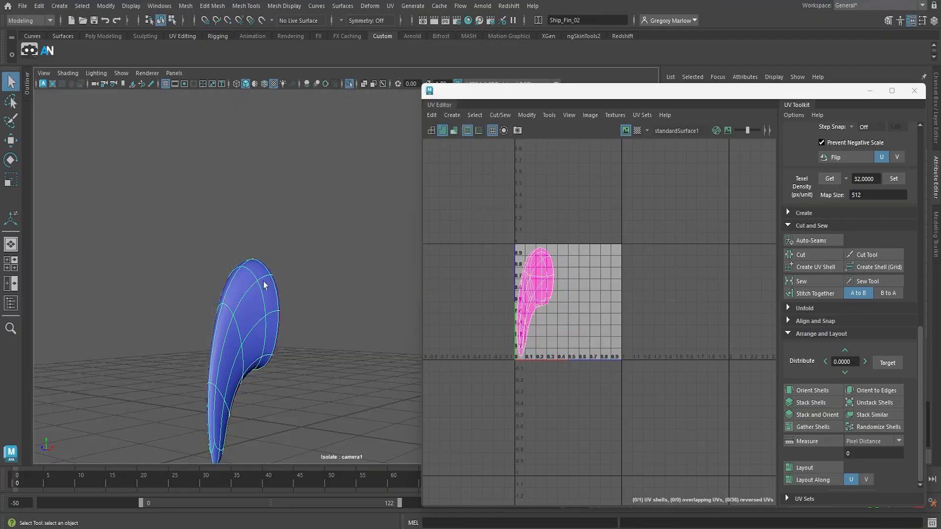
Select the edge loop around the fin's flat face that meets the rocket body and cut the UVs along it
alt+drag(265, 286, 275, 308)
alt+middle_drag(300, 319, 112, 354)
alt+right_drag(166, 315, 387, 356)
alt+middle_drag(259, 343, 291, 374)
right_drag(223, 230, 218, 203)
click(187, 224)
click(187, 225)
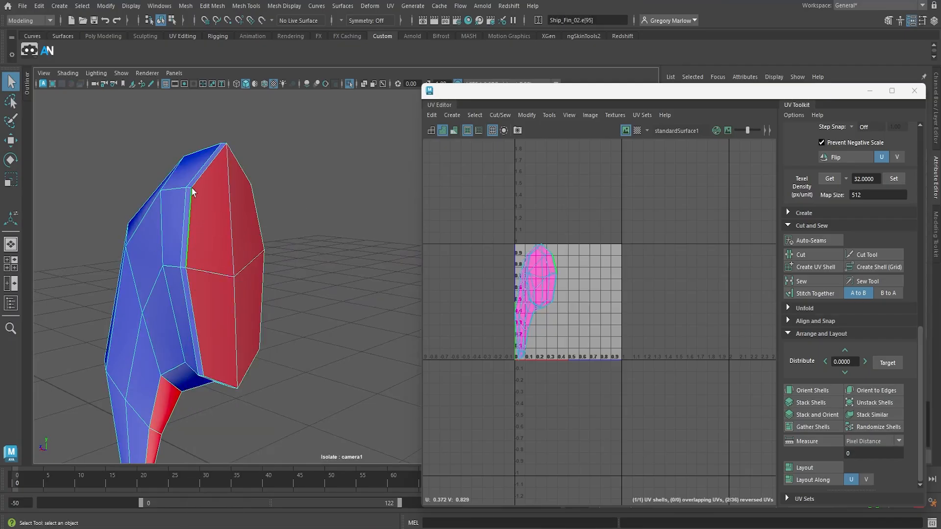
shift+click(198, 180)
click(818, 256)
Move the fin's larger UV shell off the flat-face shell and outside the 0–1 tile, centred at about U 1.17
key(w)
right_drag(250, 229, 459, 236)
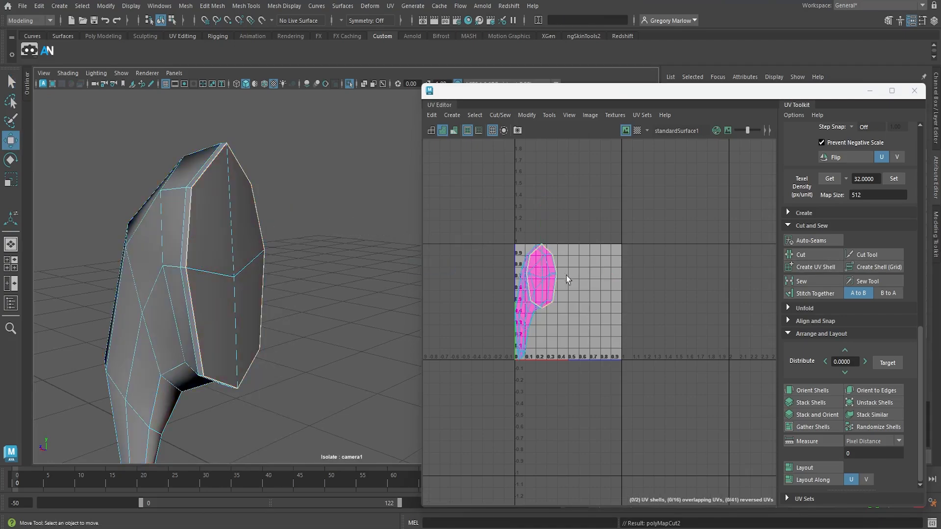
right_drag(543, 284, 512, 268)
click(549, 300)
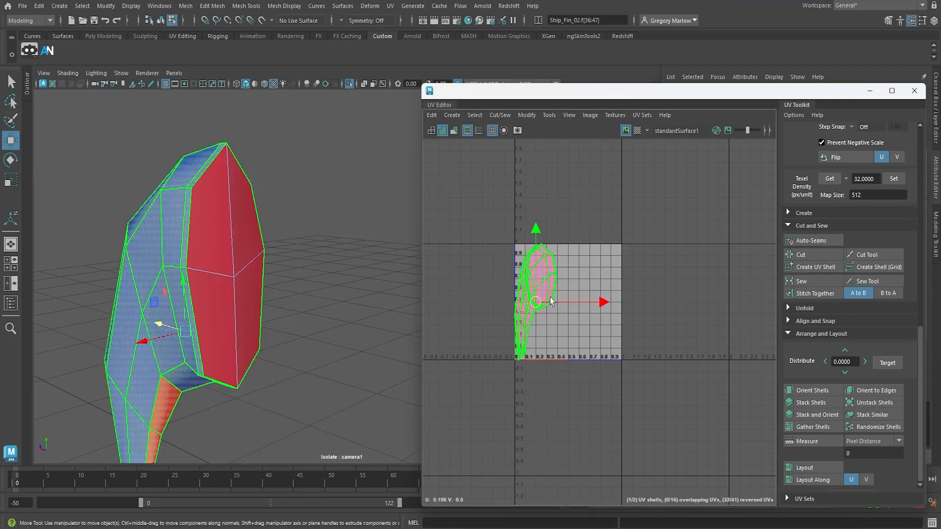
drag(551, 300, 655, 302)
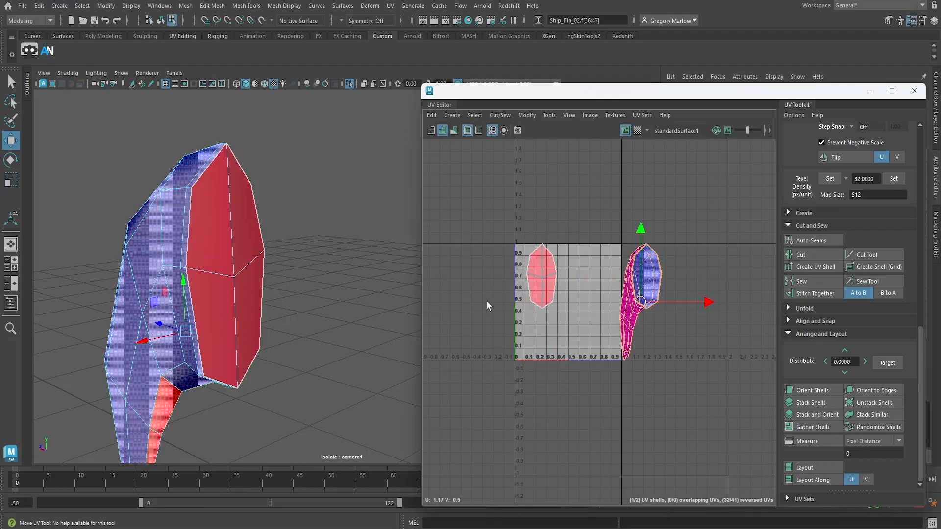
Select the edge path along the fin's underside from the flat face down to the tip and cut the UVs along it
alt+middle_drag(211, 356, 357, 223)
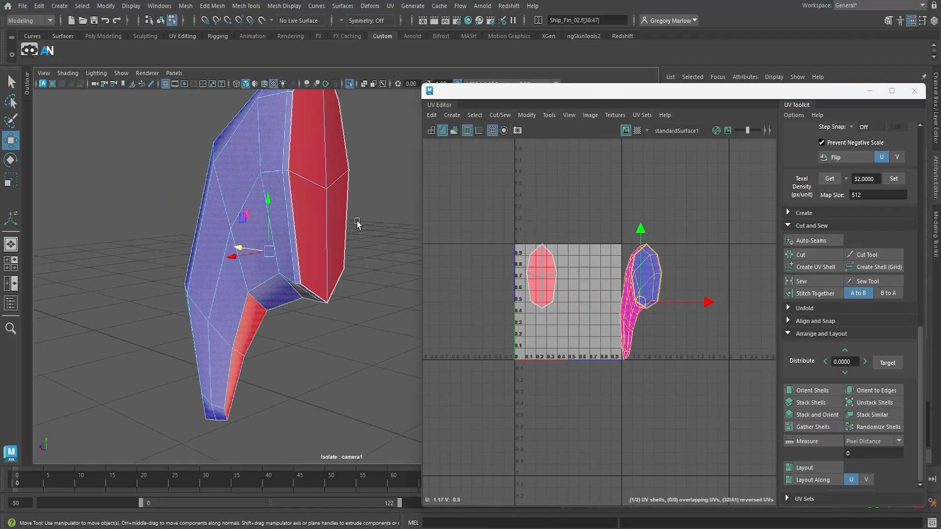
alt+drag(304, 309, 270, 289)
alt+middle_drag(336, 351, 114, 166)
alt+right_drag(310, 326, 601, 389)
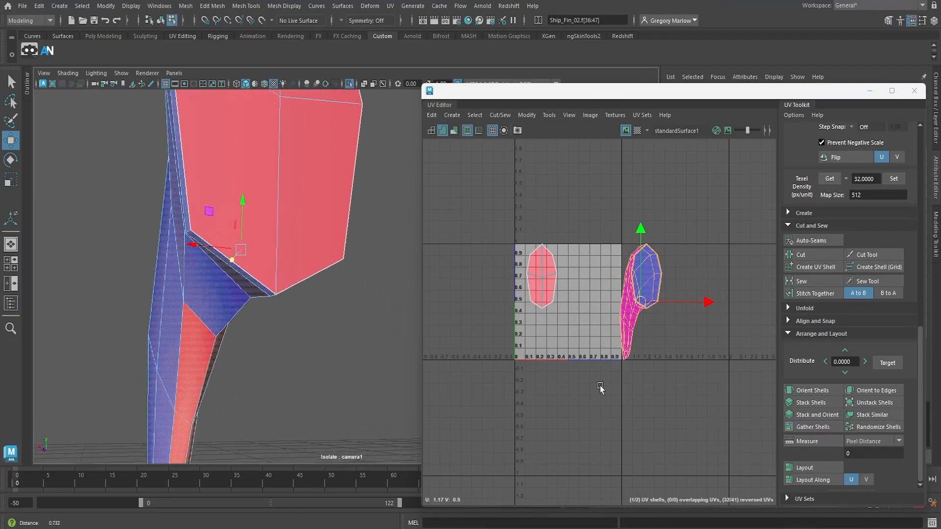
alt+drag(245, 306, 239, 378)
alt+middle_drag(240, 378, 332, 176)
alt+drag(331, 176, 349, 197)
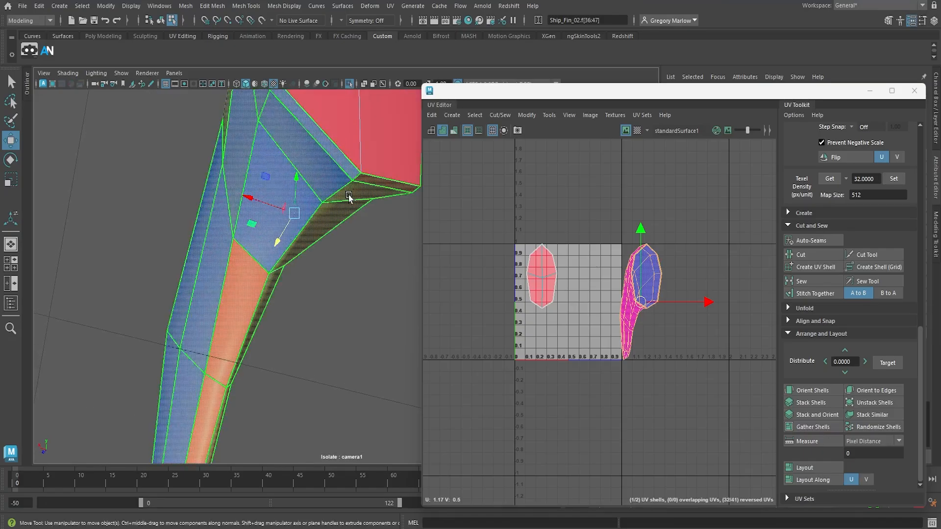
right_drag(349, 196, 347, 167)
click(356, 178)
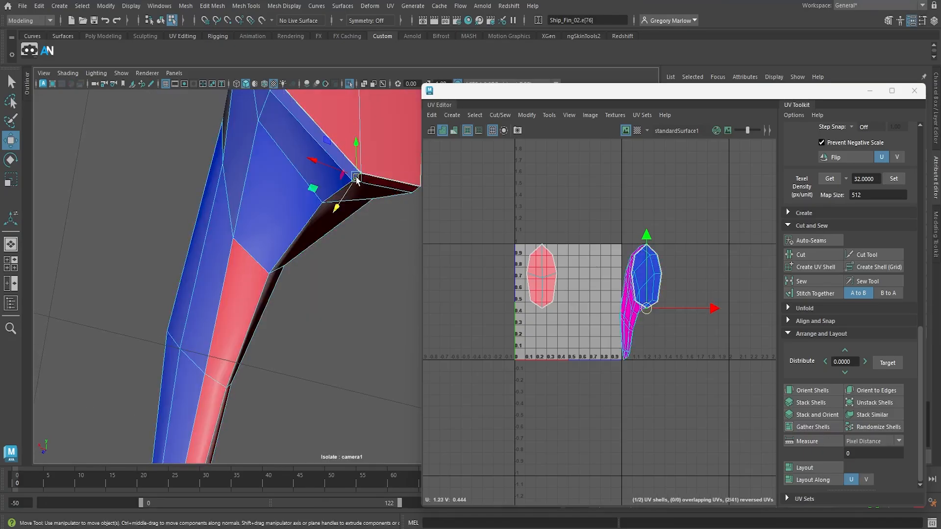
alt+drag(275, 412, 290, 286)
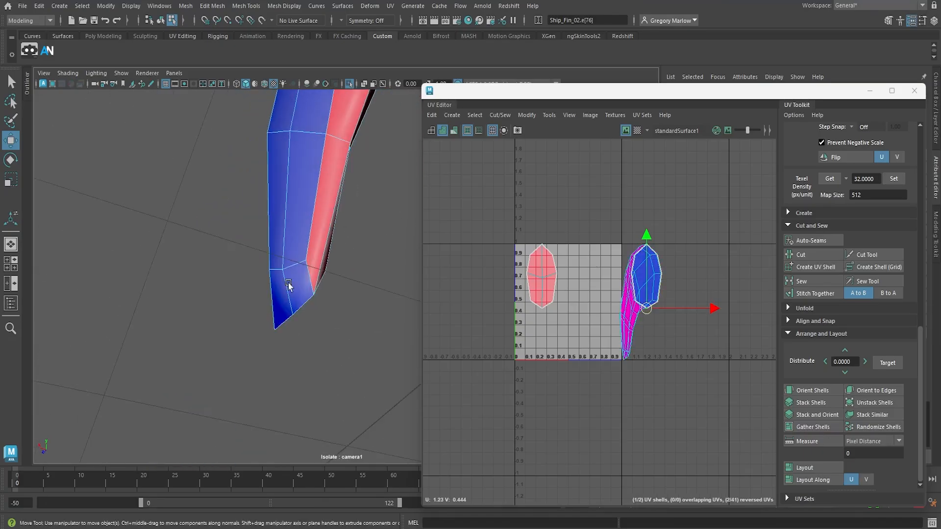
shift+click(285, 323)
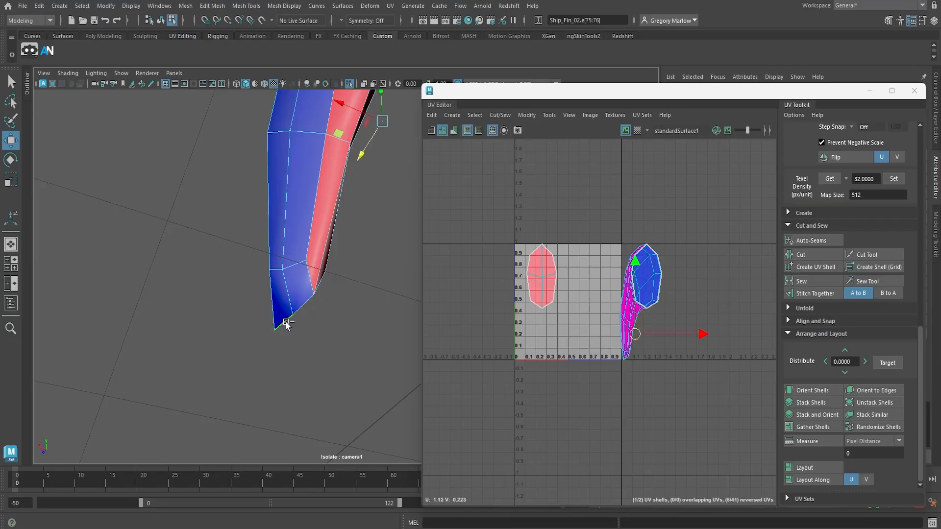
alt+middle_drag(382, 198, 321, 384)
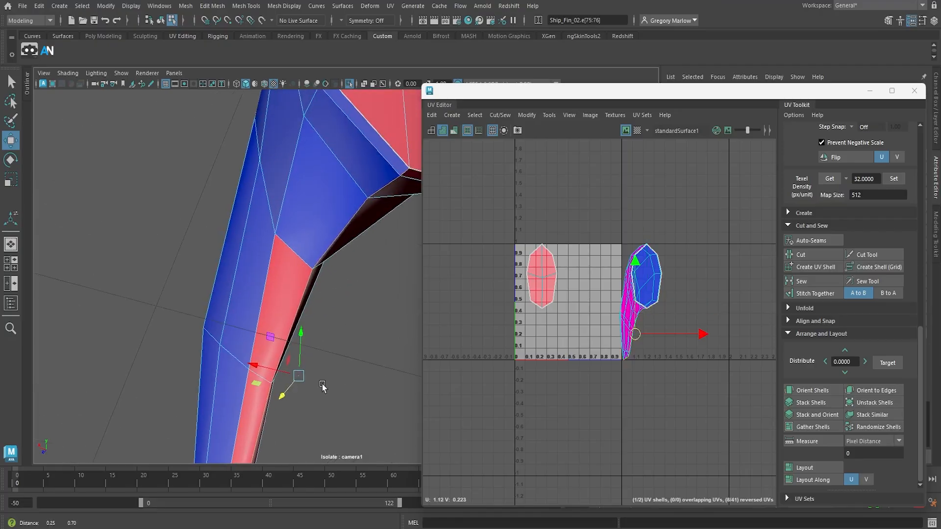
click(806, 255)
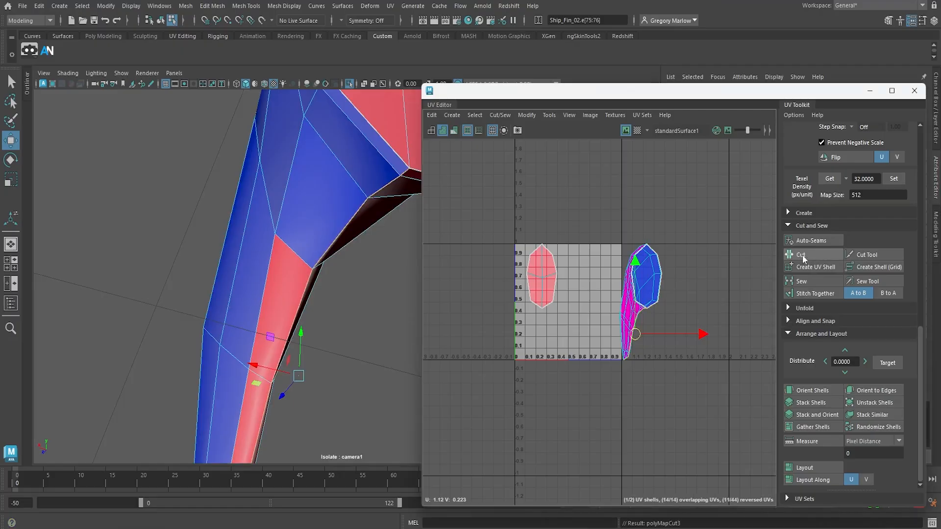
Select both of the fin's UV shells and unfold them
right_click(630, 309)
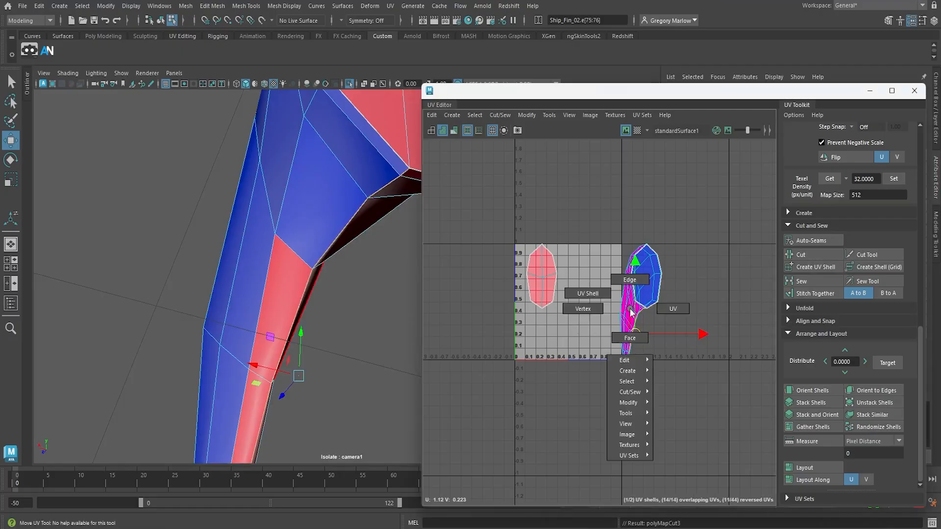
click(588, 293)
drag(501, 218, 702, 402)
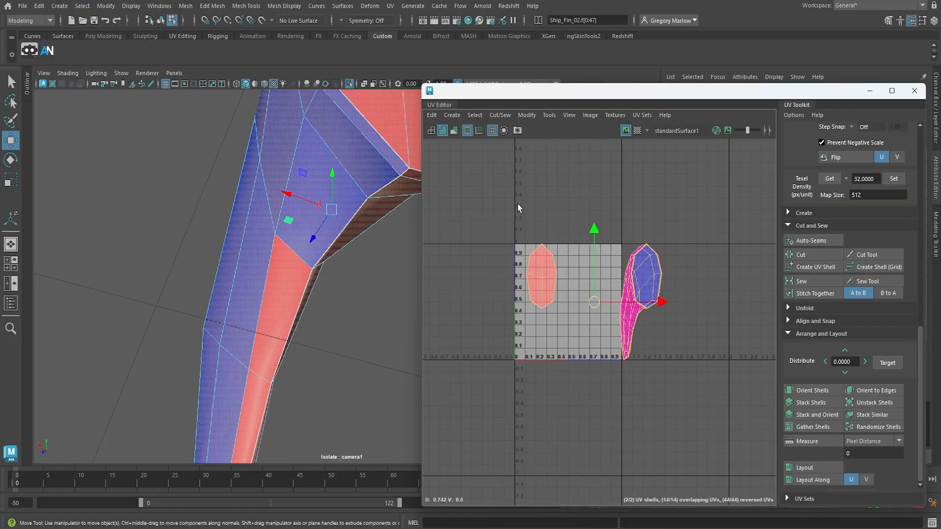
click(527, 114)
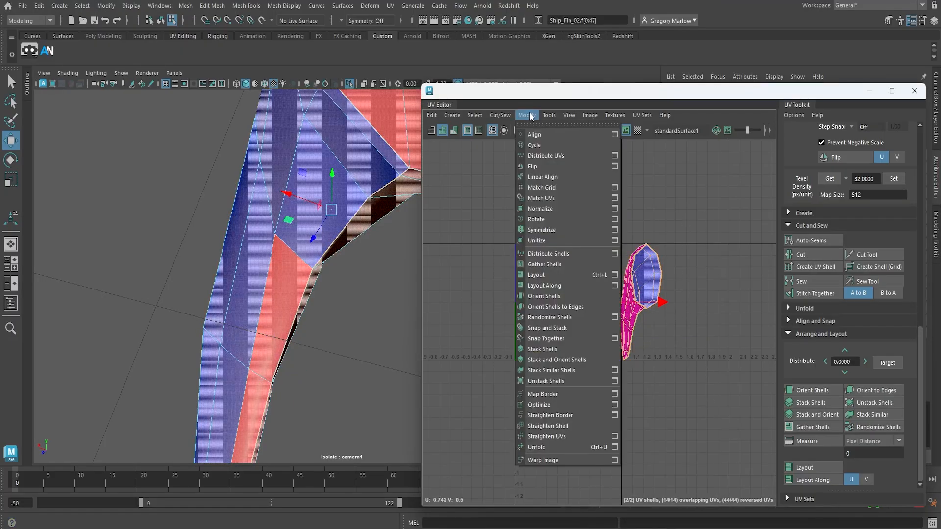
click(556, 447)
Rotate the fin's large unfolded UV shell and its flat-face shell so that each stands upright and symmetrical
click(634, 318)
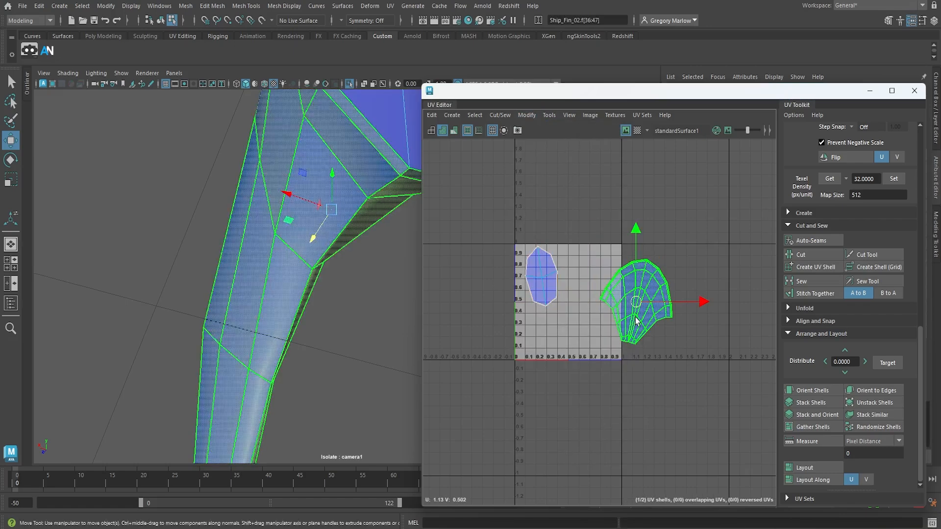
key(e)
drag(677, 259, 675, 256)
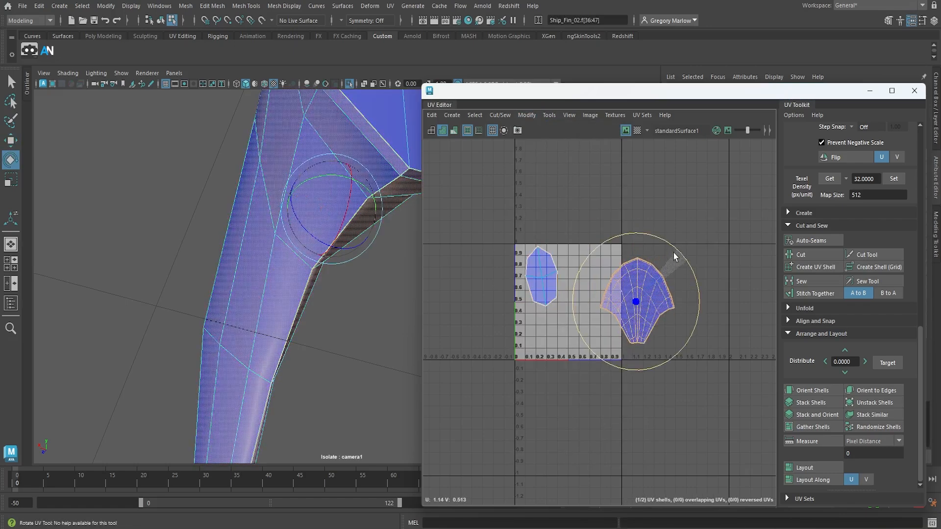
click(537, 287)
drag(578, 219, 584, 228)
Lay out both of the fin's UV shells together within the 0–1 tile and clear the selection
click(807, 468)
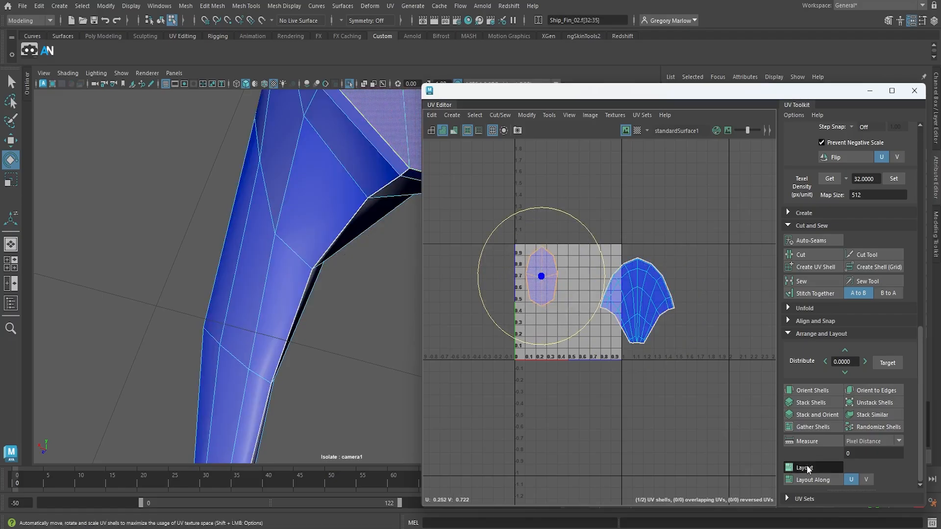
click(639, 312)
shift+click(533, 336)
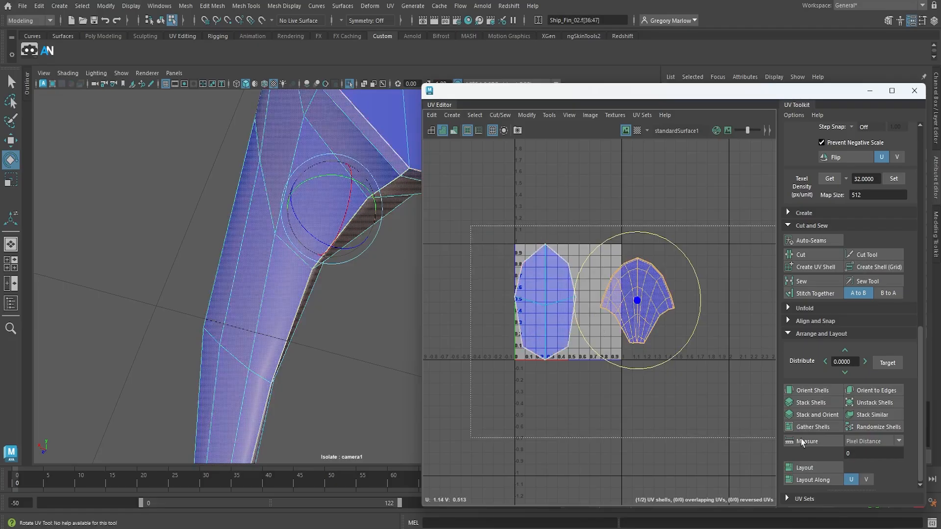
click(815, 467)
click(722, 375)
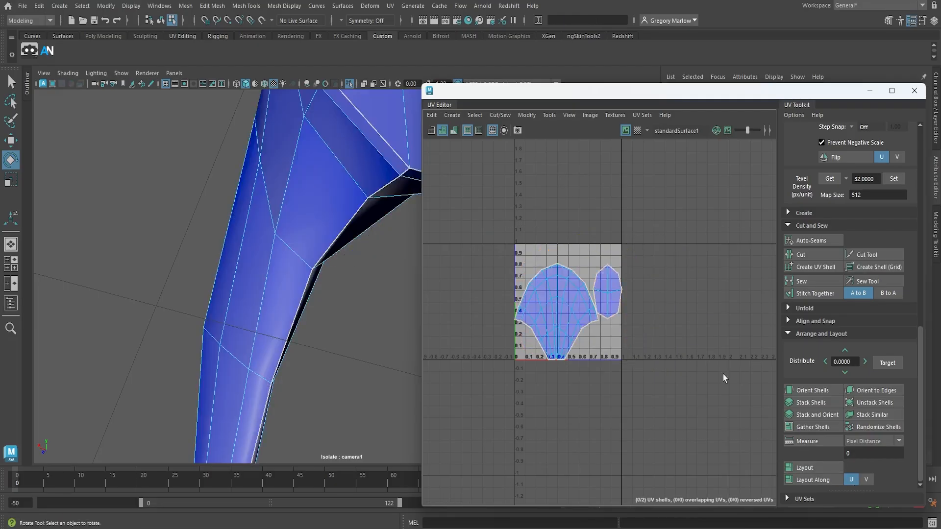
Show the whole scene again instead of the isolated fin and return the fin to object mode
scroll(271, 407, down, 8)
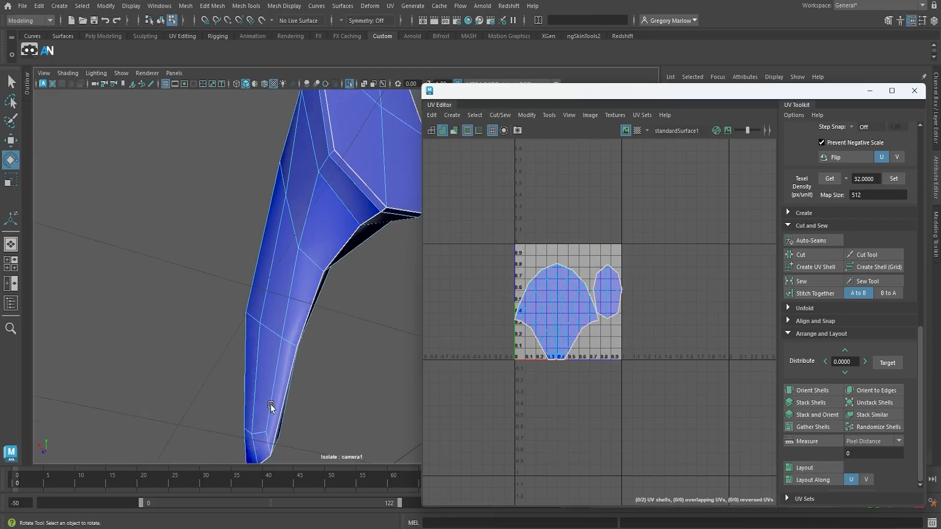
alt+drag(271, 407, 306, 242)
click(348, 86)
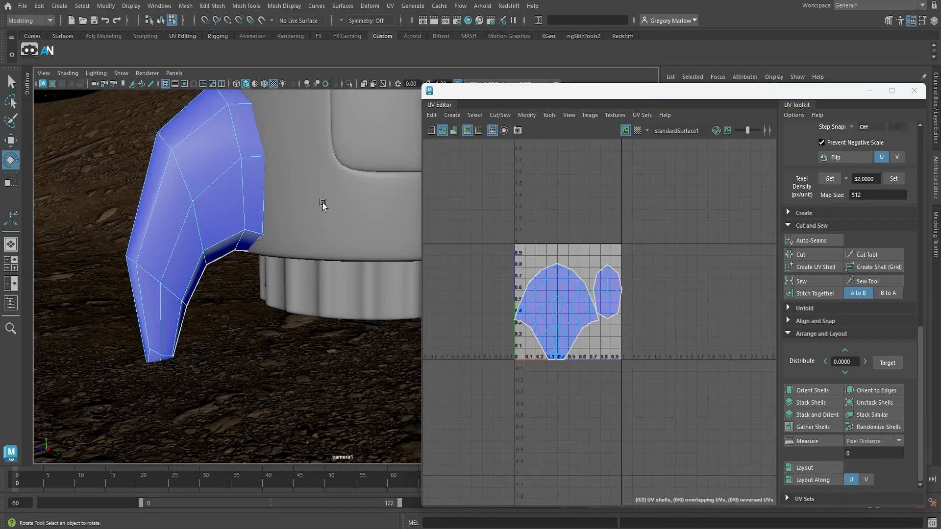
scroll(305, 261, down, 7)
alt+middle_drag(329, 294, 220, 314)
alt+drag(222, 316, 252, 318)
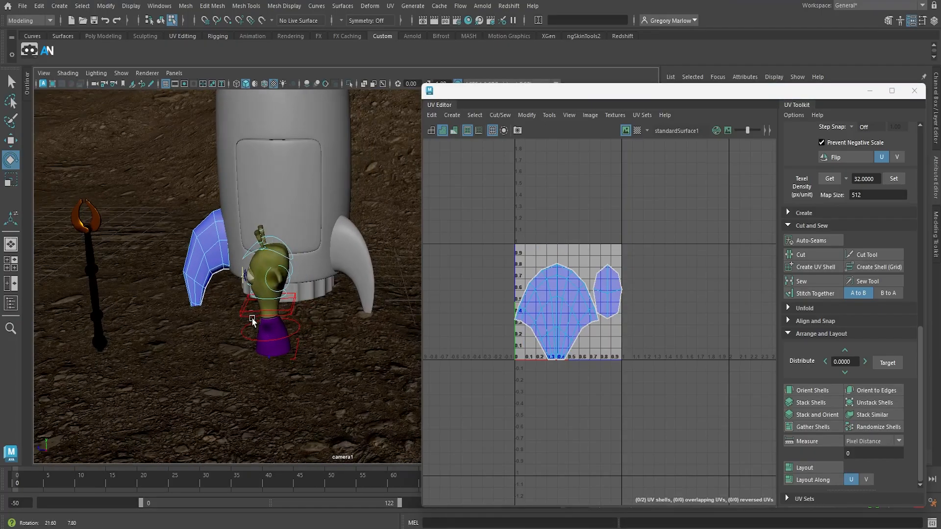
right_drag(216, 252, 243, 214)
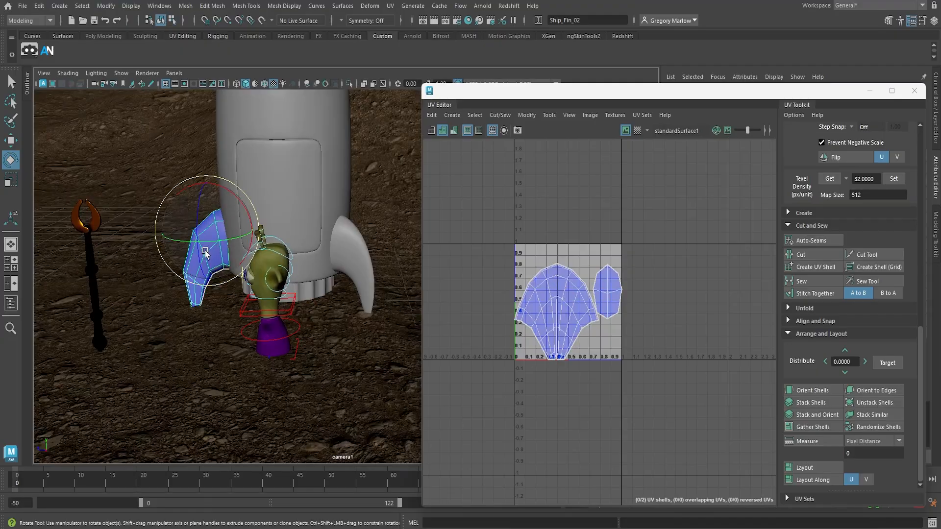
click(167, 367)
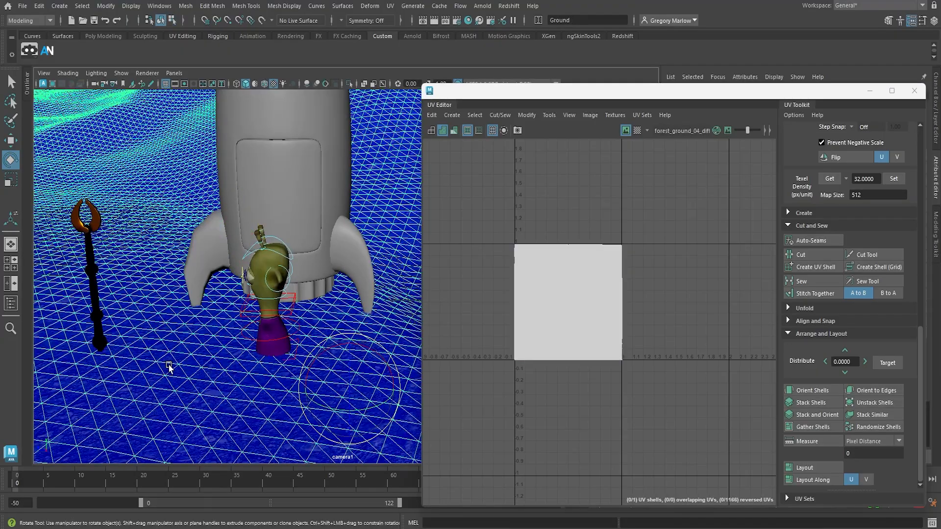
Transfer the UVs from the unwrapped fin to the fin on the door's other side using Transfer Attributes with reset settings
click(206, 253)
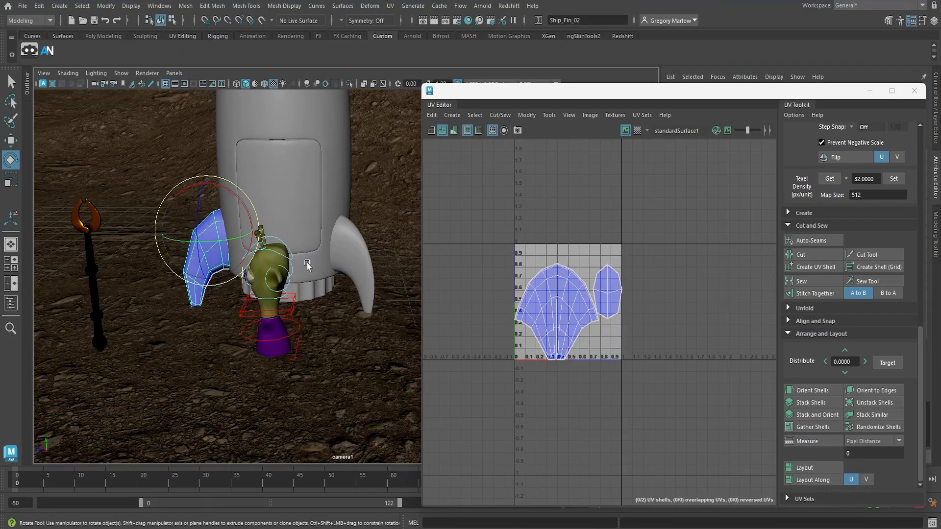
shift+click(364, 261)
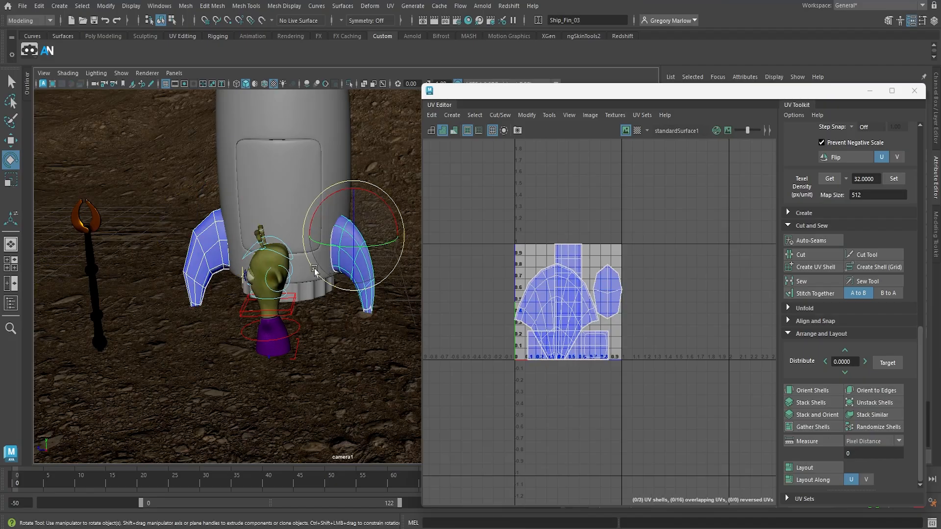
click(188, 7)
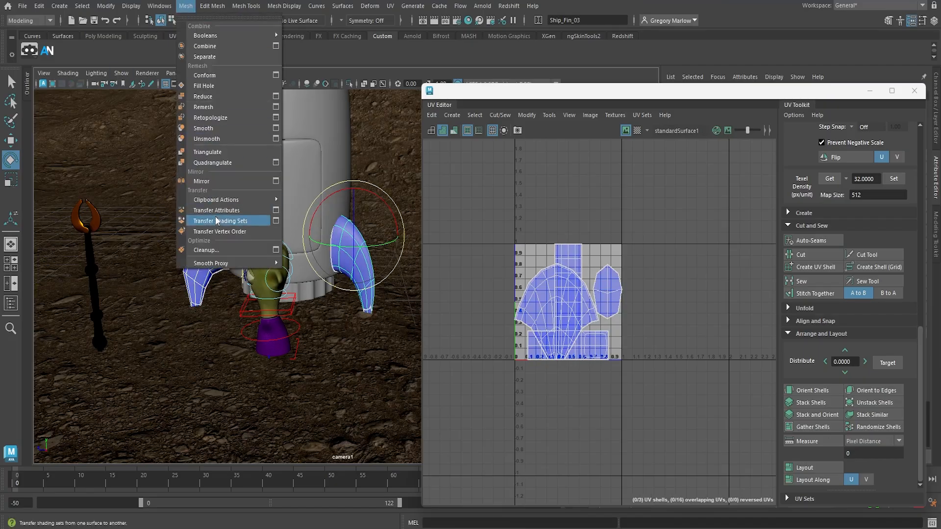
click(277, 211)
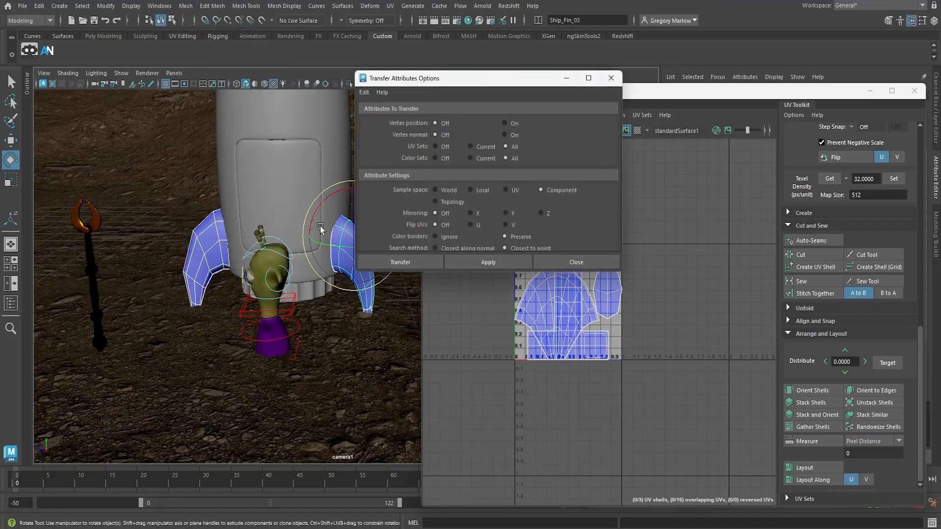
click(364, 92)
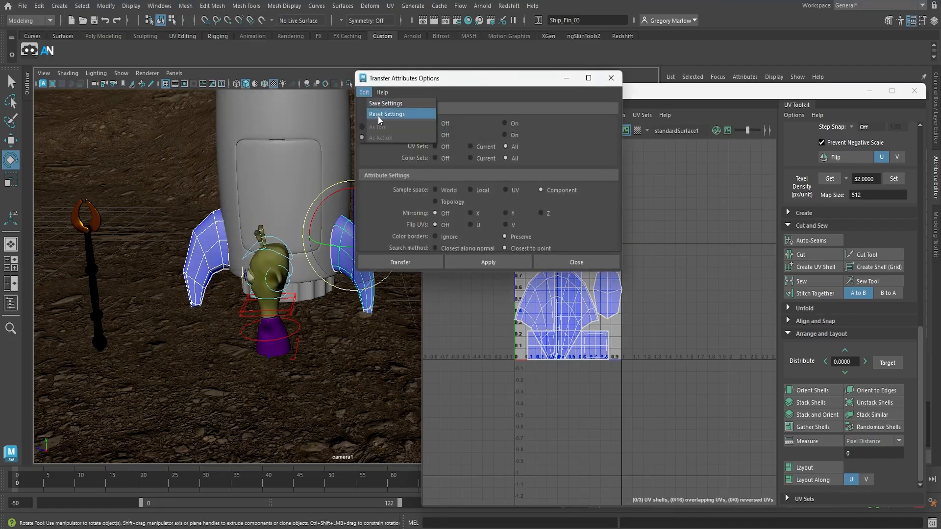
click(377, 114)
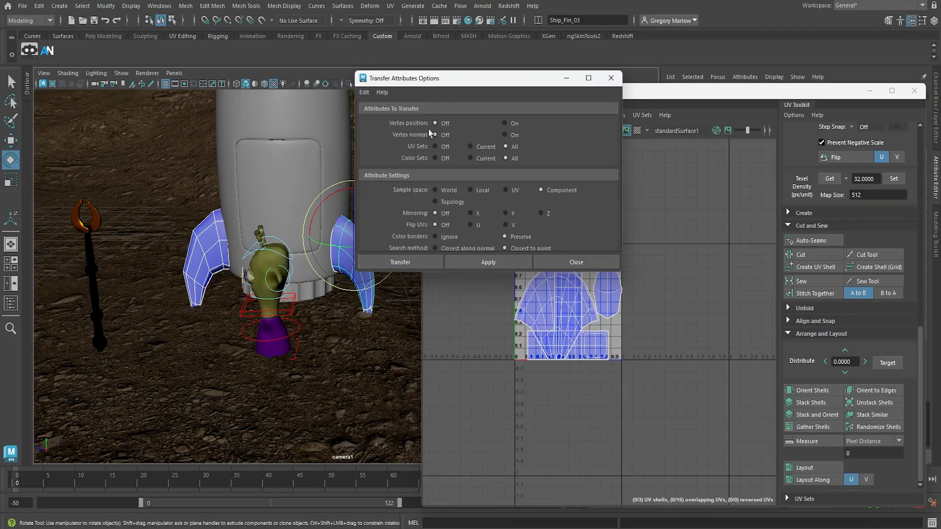
drag(444, 84, 534, 50)
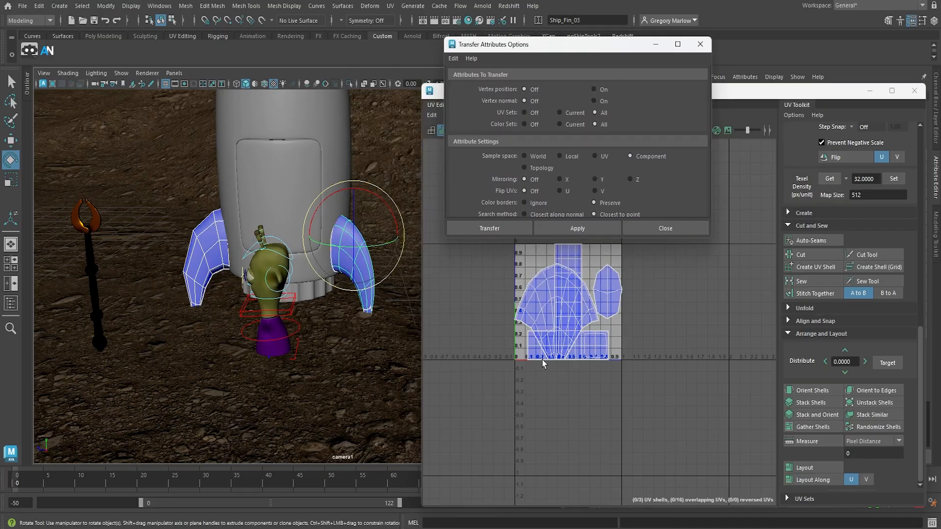
click(495, 230)
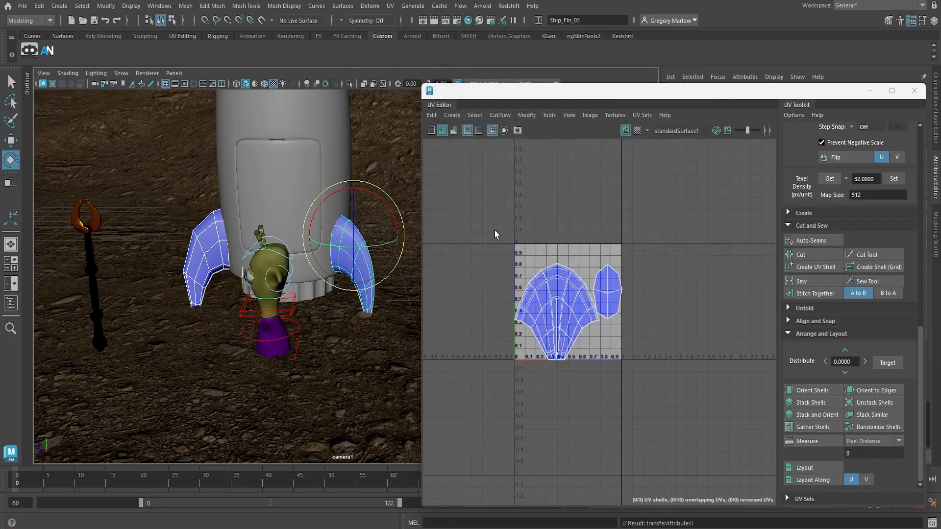
Select the fin with the copied UVs plus the remaining rear fin and repeat the attribute transfer onto the rear fin
click(365, 303)
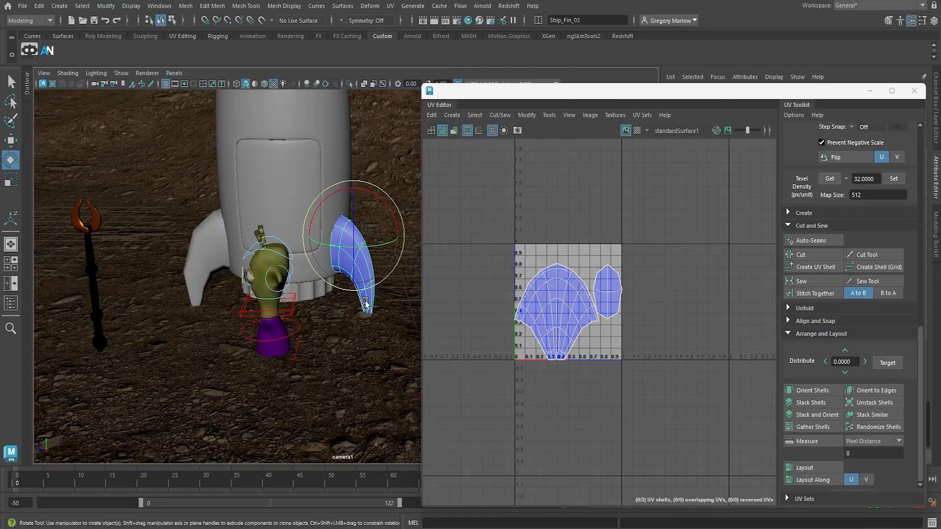
alt+drag(385, 308, 273, 306)
alt+middle_drag(272, 306, 122, 329)
shift+click(311, 265)
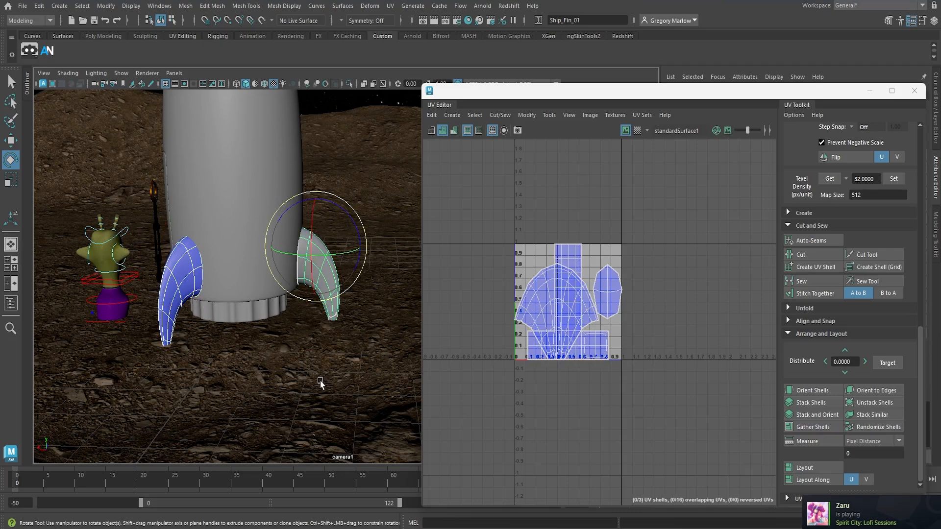
key(g)
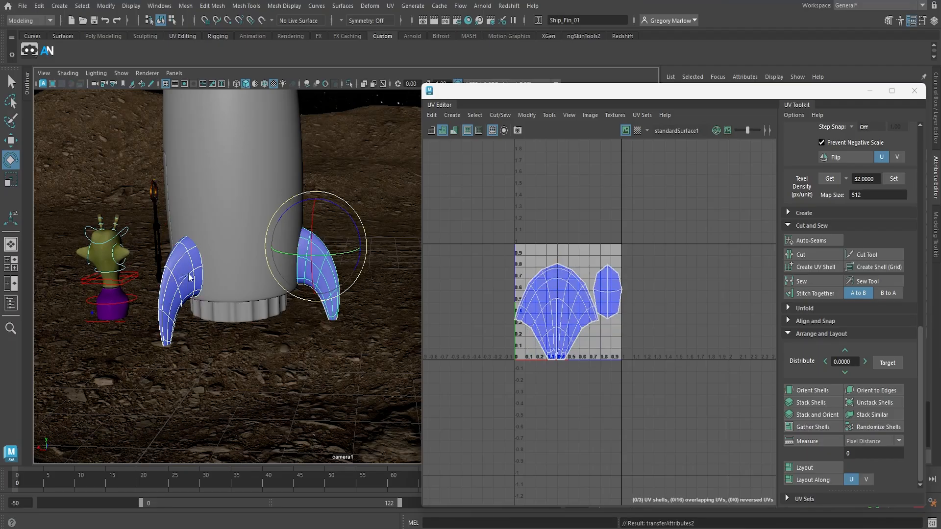
Select the ribbed thruster ring under the rocket body and isolate it in the viewport
right_drag(189, 273, 212, 215)
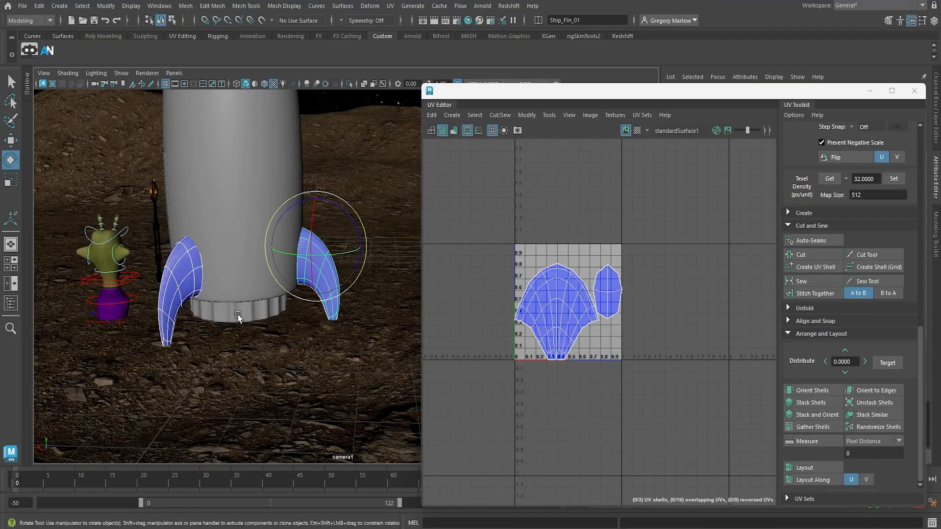
click(234, 321)
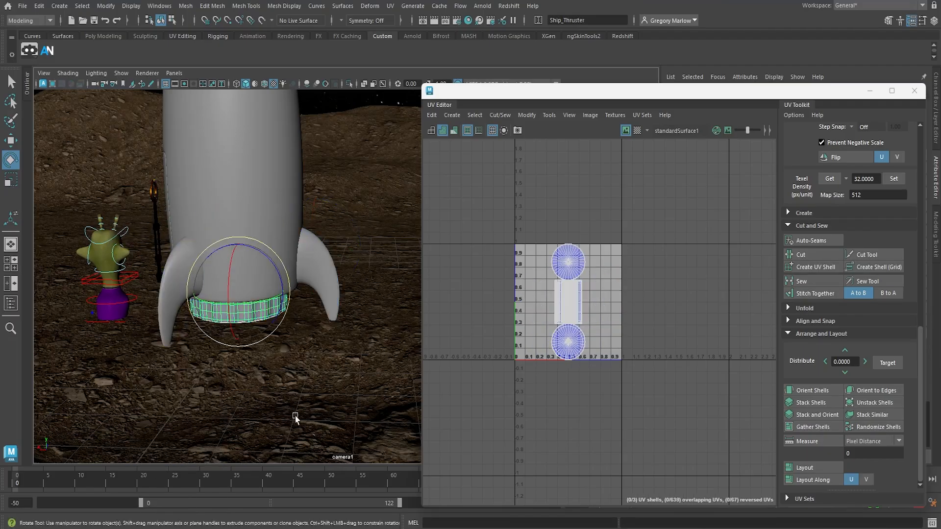
click(348, 84)
mouse_move(244, 325)
alt+mouse_down()
mouse_move(219, 333)
mouse_move(288, 329)
mouse_move(238, 336)
alt+mouse_up()
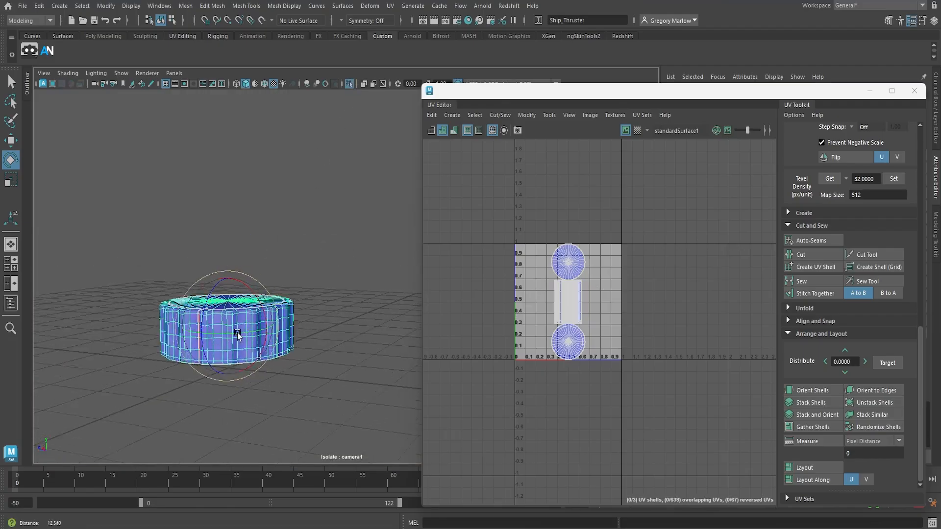
Turn off the thruster's smooth preview and look at the ribbed rim from above
alt+right_drag(237, 336, 279, 359)
alt+middle_drag(279, 359, 380, 288)
alt+drag(381, 288, 336, 325)
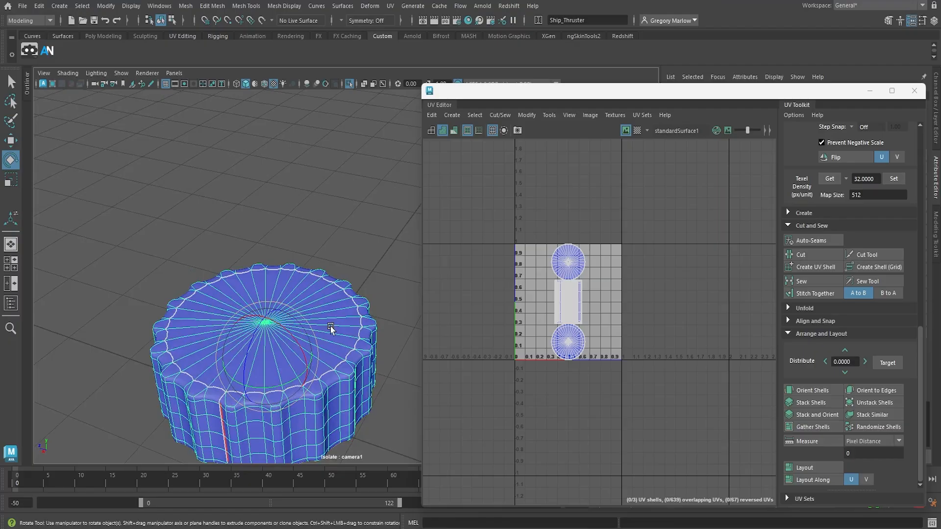
key(1)
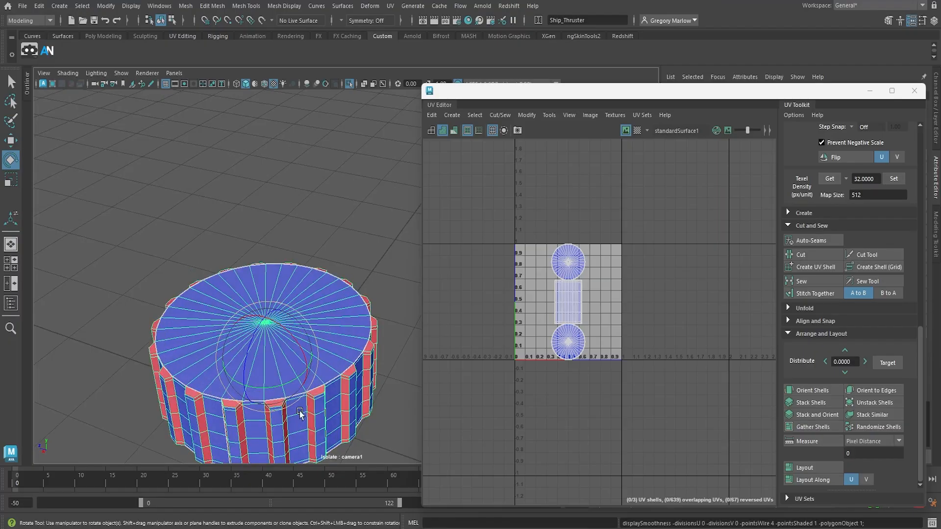
scroll(300, 406, up, 5)
scroll(303, 405, down, 1)
alt+drag(324, 434, 315, 392)
right_click(353, 346)
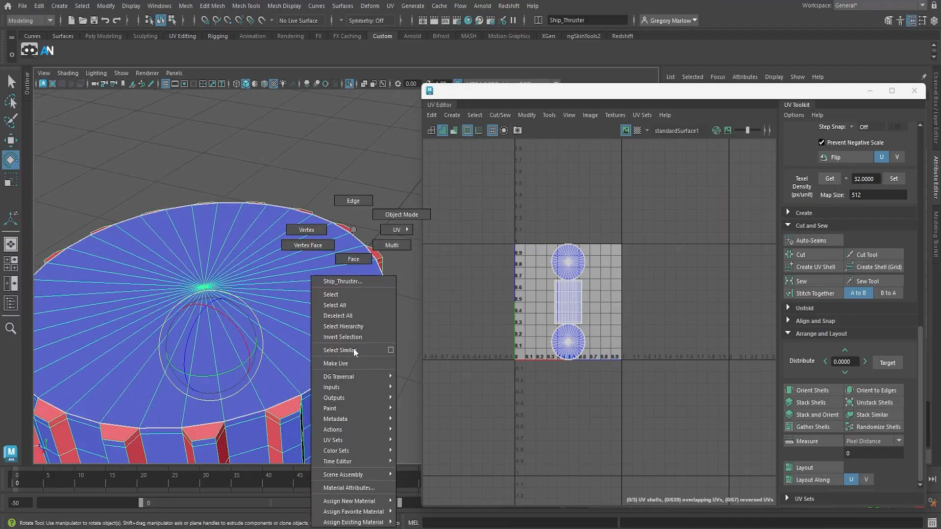
click(352, 201)
click(354, 376)
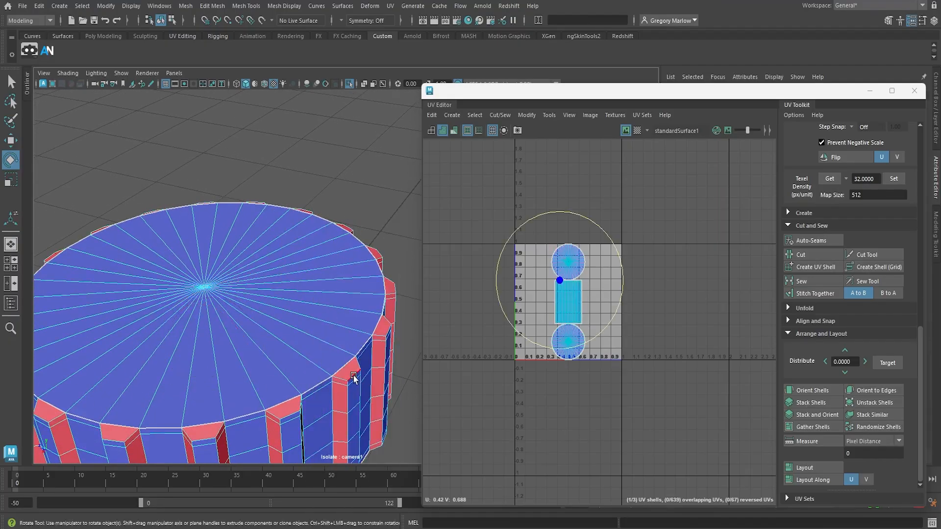
key(q)
shift+click(331, 381)
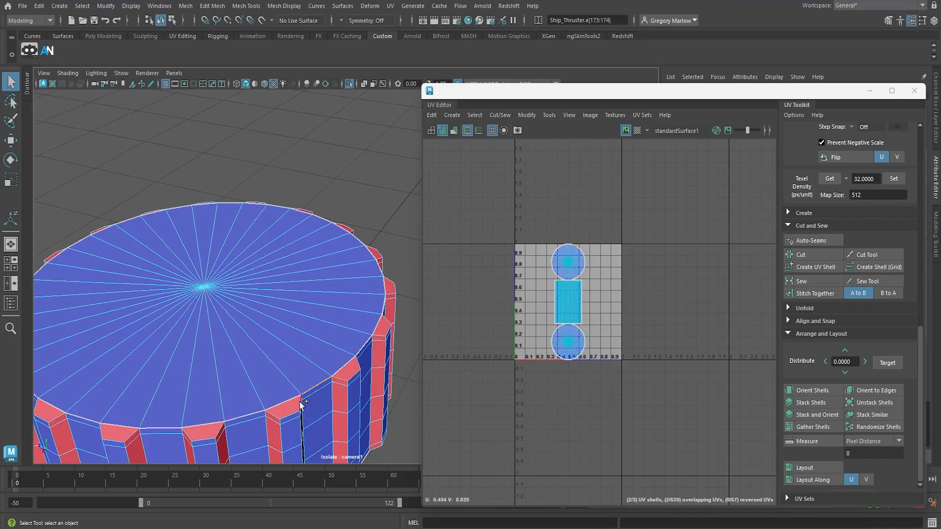
right_drag(255, 322, 280, 218)
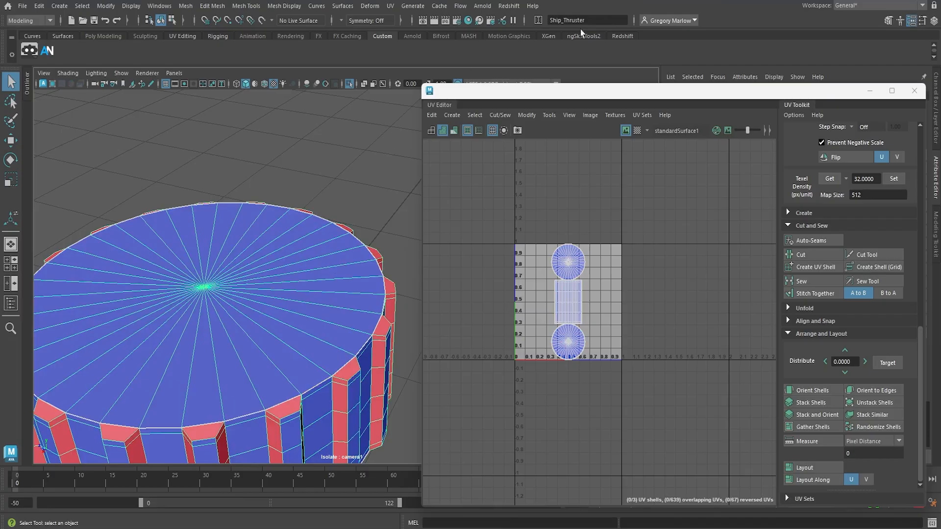
Show the UV shells in wireframe instead of shaded and apply an Automatic UV projection to the whole thruster
key(f)
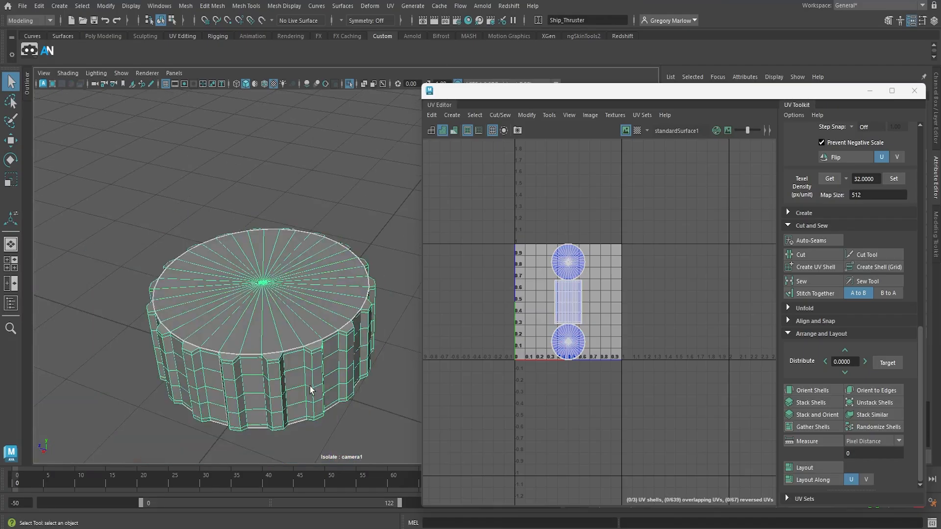
click(431, 131)
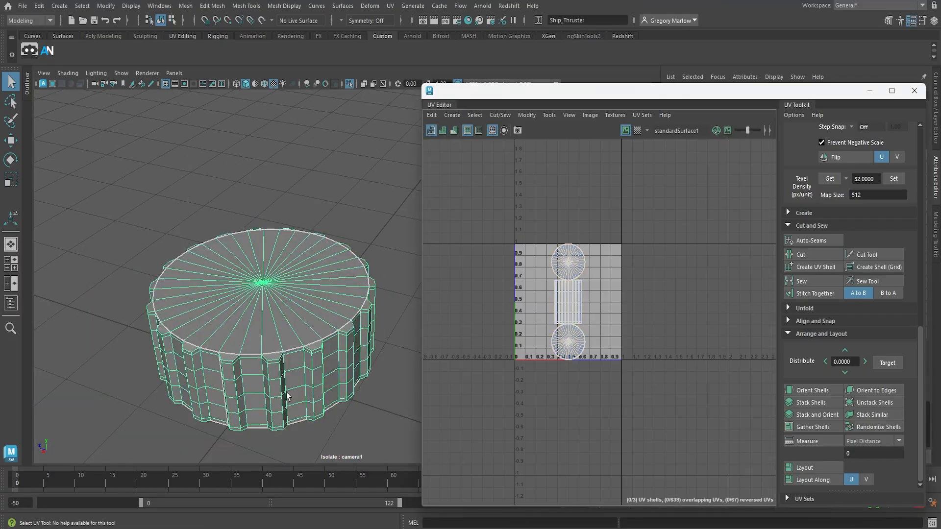
click(313, 287)
click(316, 291)
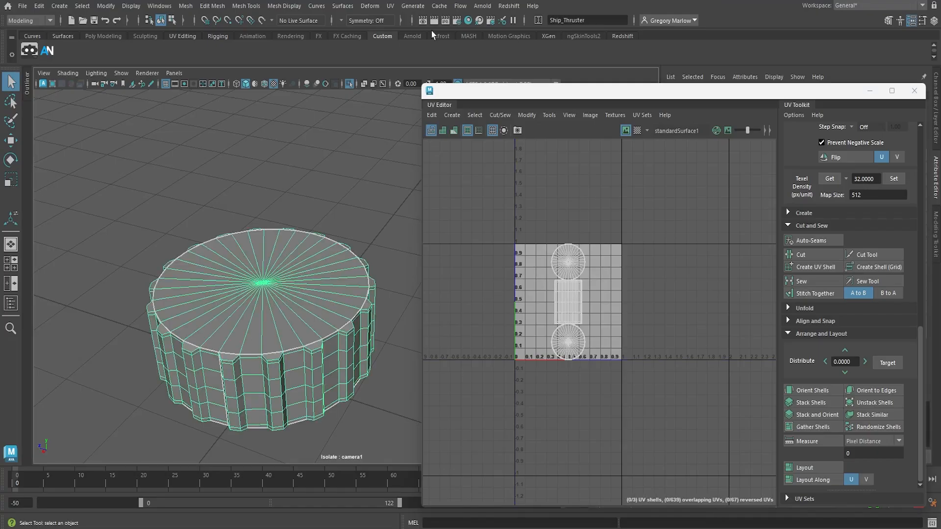
click(395, 7)
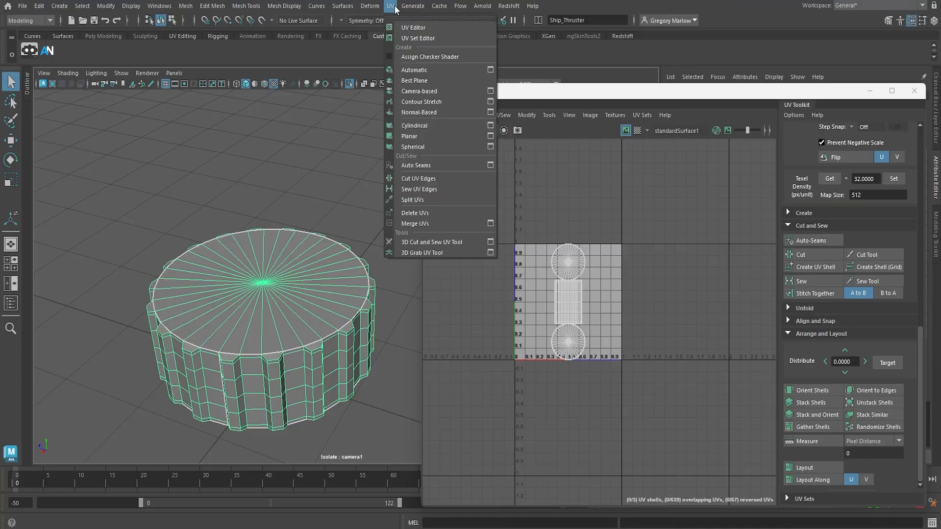
click(414, 70)
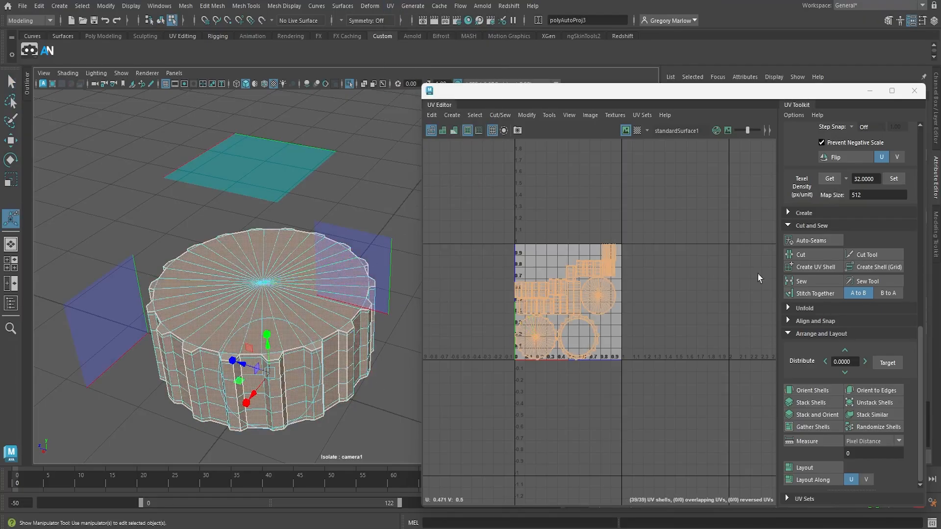
Move the thruster's ribbed top cap shell and the round underside cap shell out above the 0–1 UV square
scroll(534, 356, up, 3)
right_drag(571, 345, 538, 332)
click(544, 343)
scroll(574, 351, down, 3)
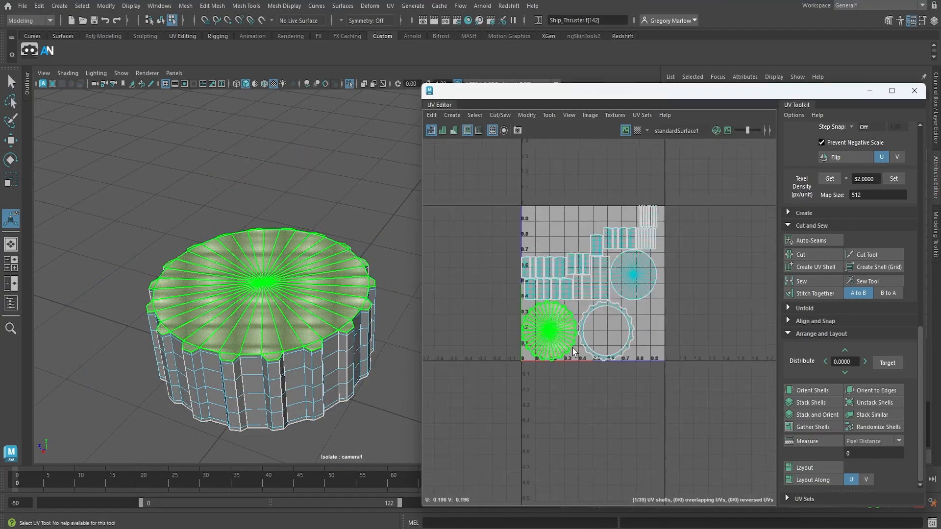
key(w)
drag(552, 334, 513, 175)
click(631, 284)
alt+drag(382, 230, 410, 306)
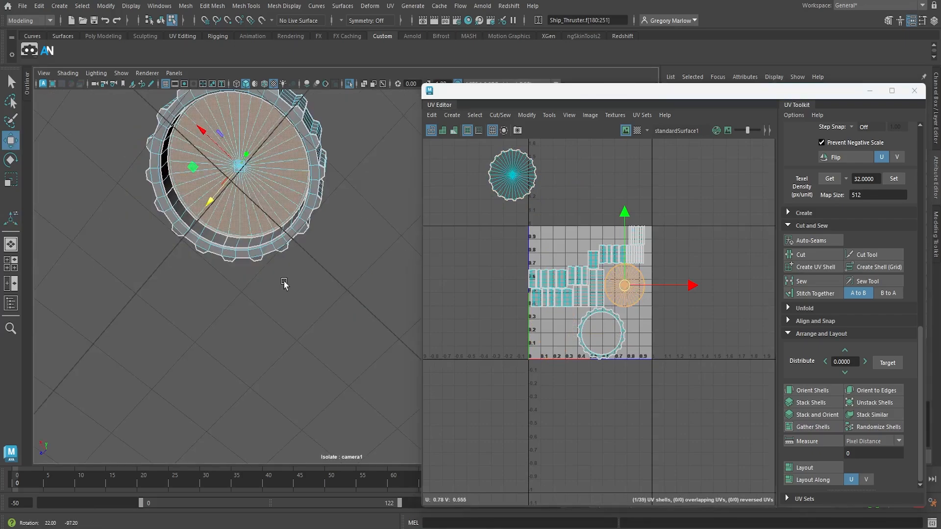
drag(635, 298, 606, 170)
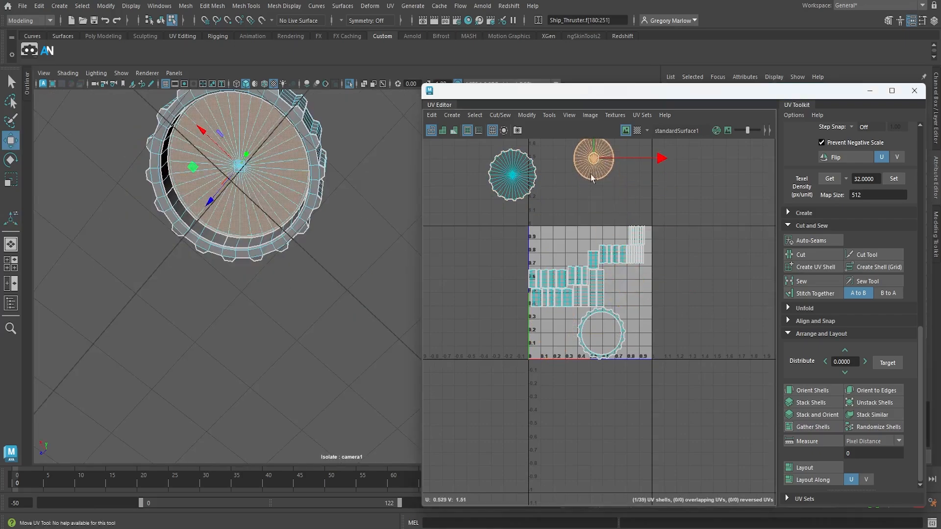
Move the ring-shaped bottom rim shell out of the UV square, beside the two cap shells
scroll(608, 393, up, 5)
click(636, 294)
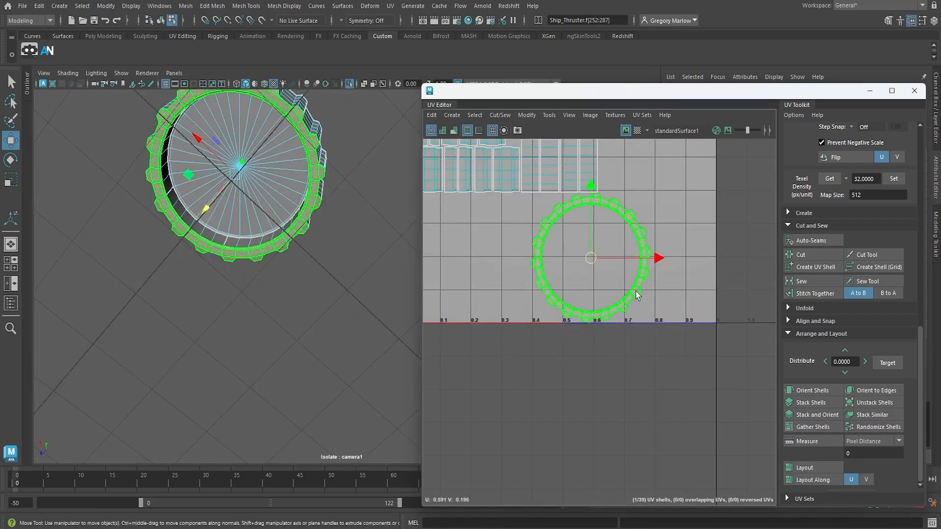
scroll(590, 321, down, 5)
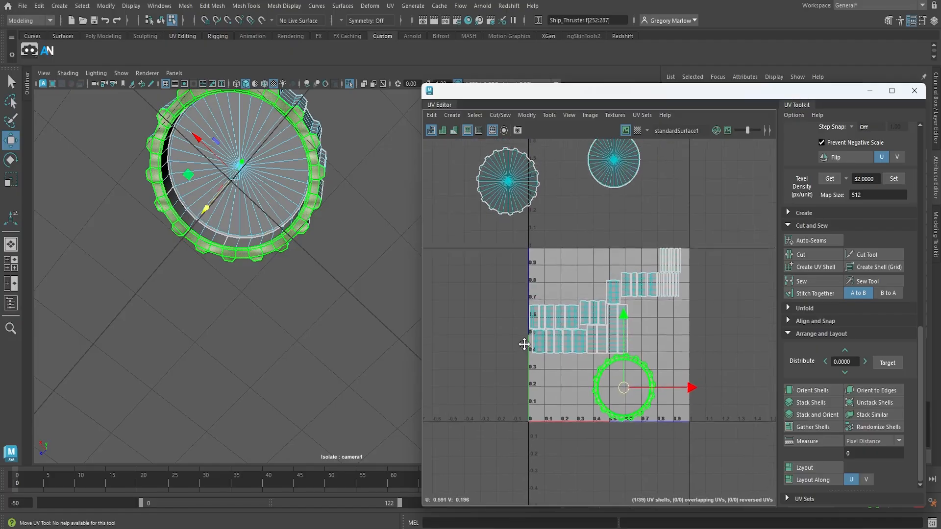
drag(625, 385, 686, 167)
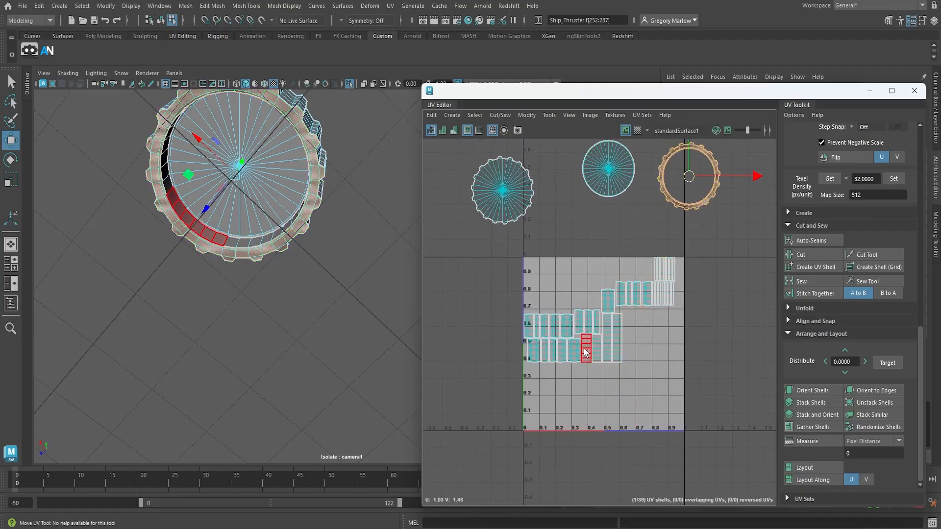
Switch to edge selection and hide the texture image behind the UV shells
scroll(623, 361, up, 4)
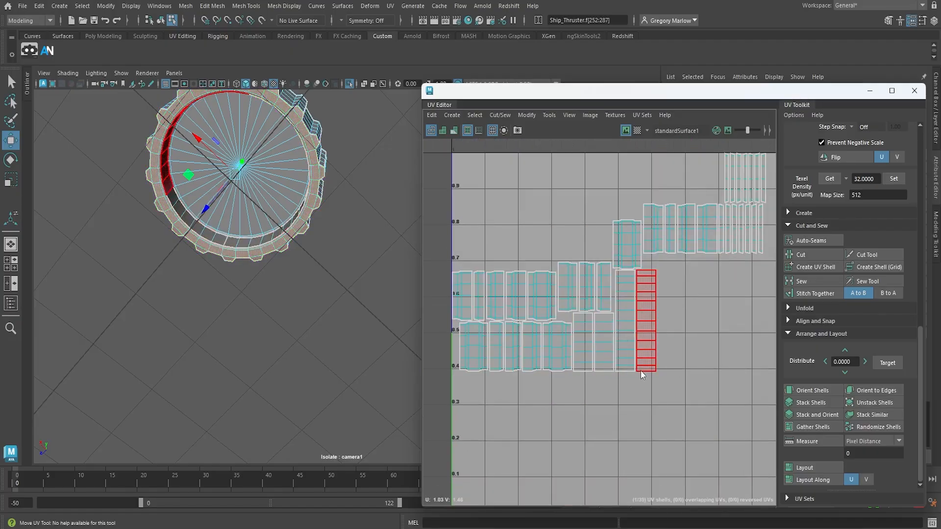
right_click(640, 370)
right_drag(640, 371, 640, 341)
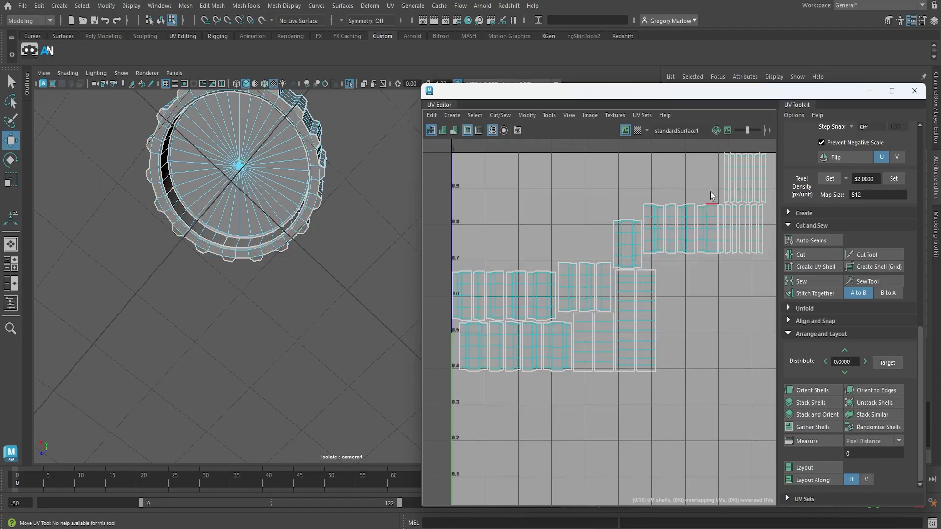
click(626, 130)
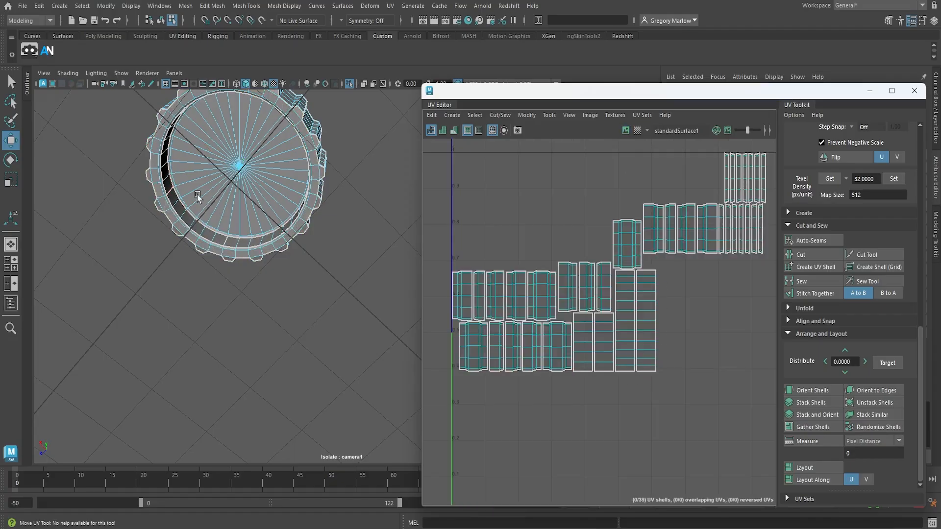
Select the inner-wall and outer-wall strip shells in turn to examine which thruster faces they cover
drag(694, 334, 587, 362)
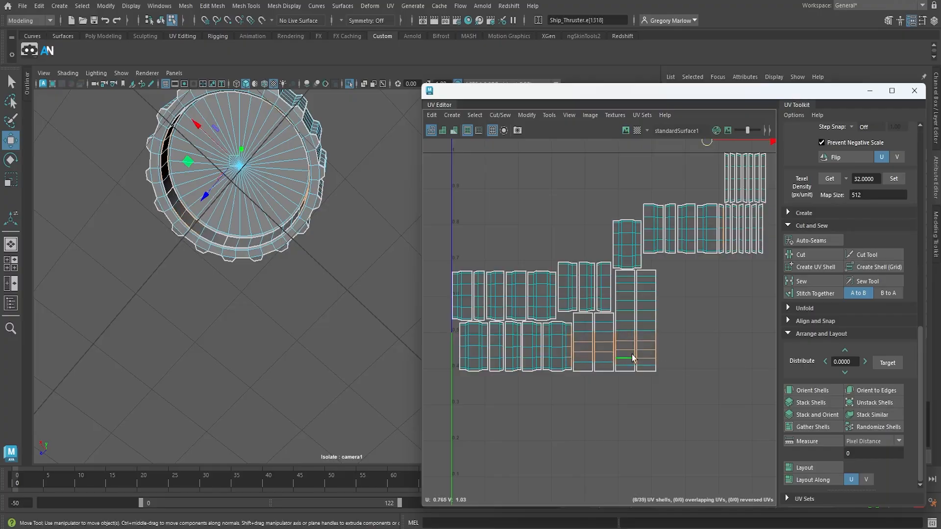
right_drag(632, 356, 594, 339)
drag(711, 312, 585, 366)
alt+drag(151, 186, 382, 281)
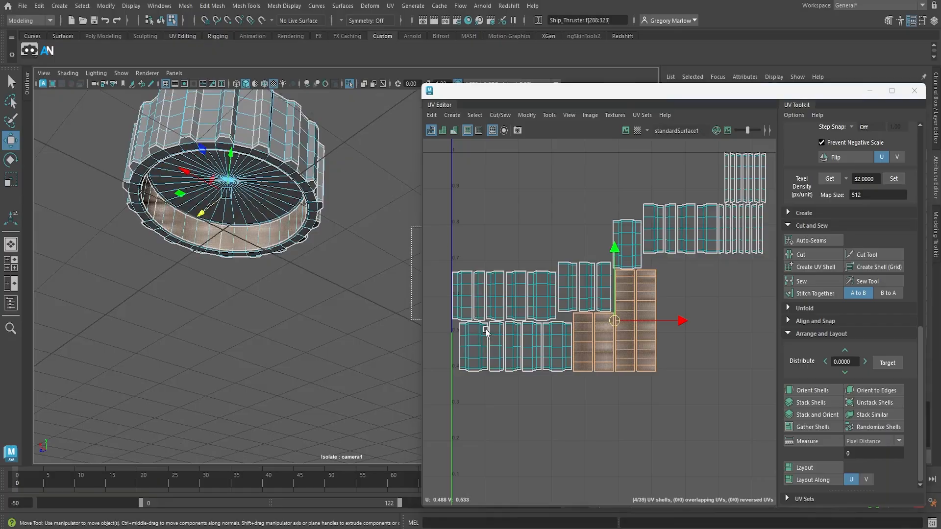
click(563, 388)
drag(563, 386, 445, 237)
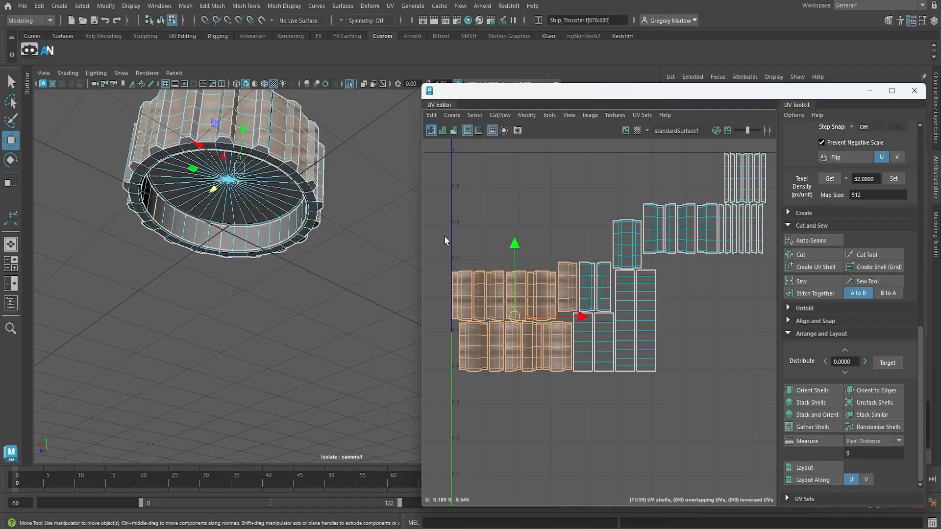
alt+middle_drag(600, 388, 595, 394)
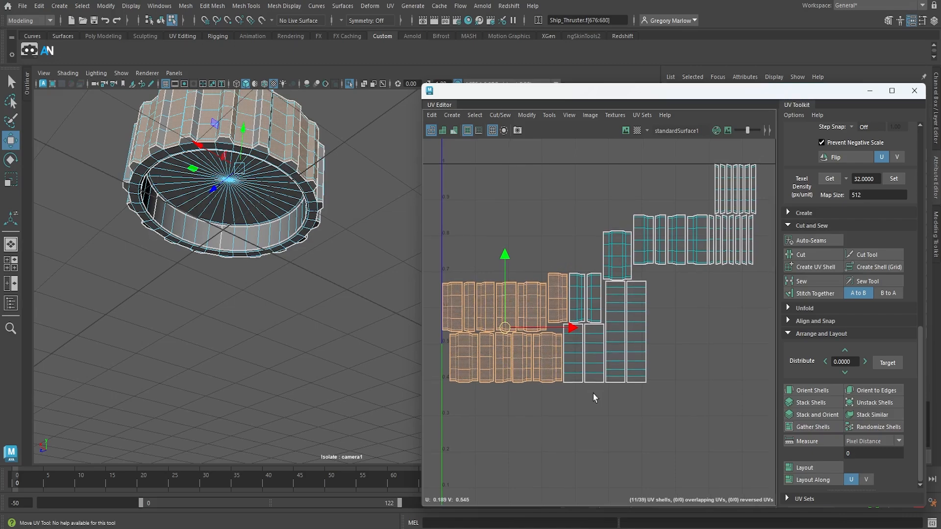
right_drag(594, 375, 569, 368)
click(579, 361)
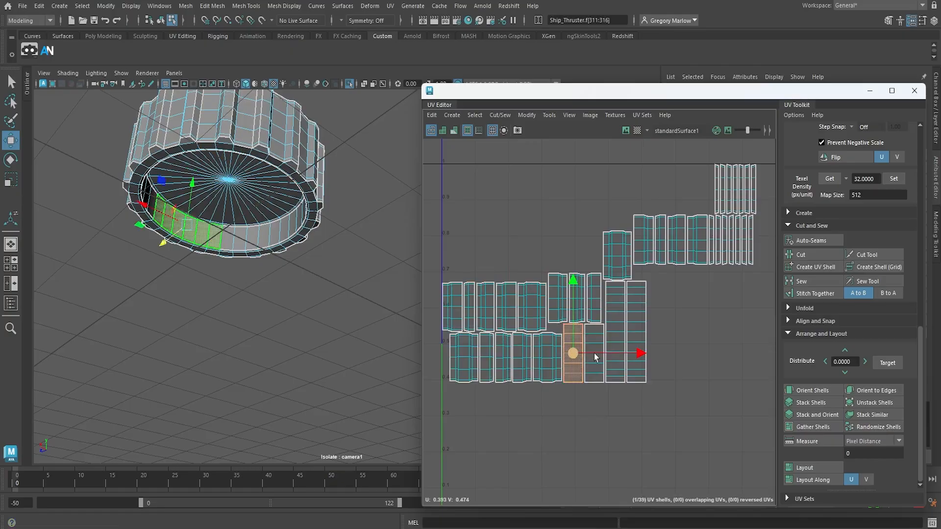
shift+click(594, 360)
shift+click(616, 339)
shift+click(638, 327)
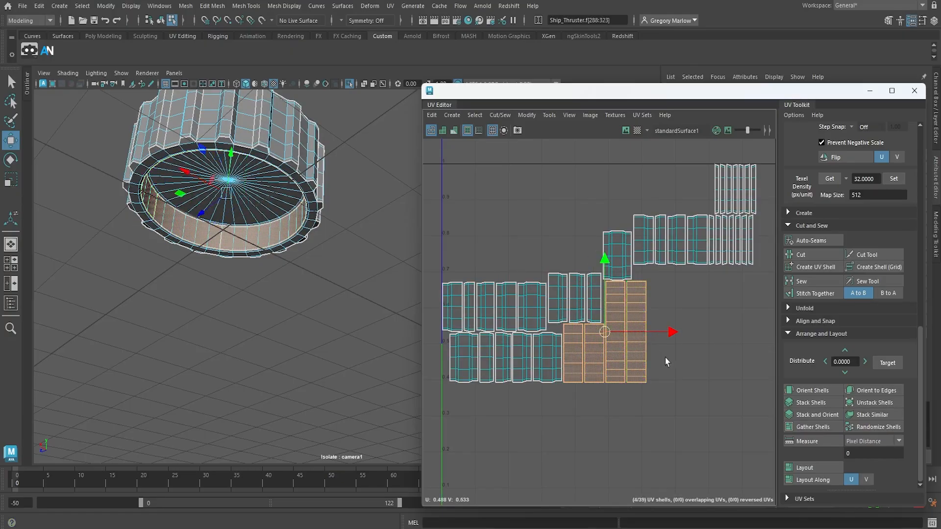
Select all the wall strip shells left in the UV square and apply a Camera-based projection to them
scroll(666, 356, down, 3)
drag(489, 220, 761, 405)
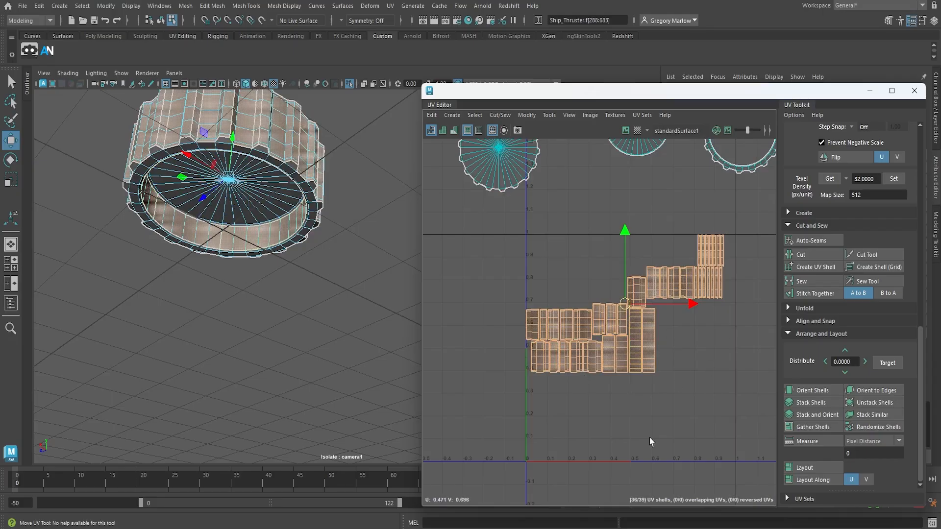
click(391, 6)
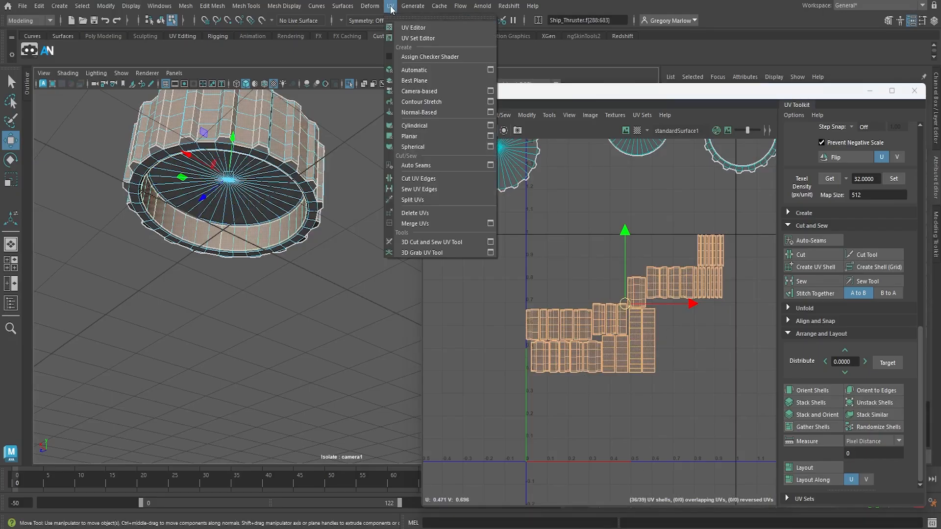
click(434, 90)
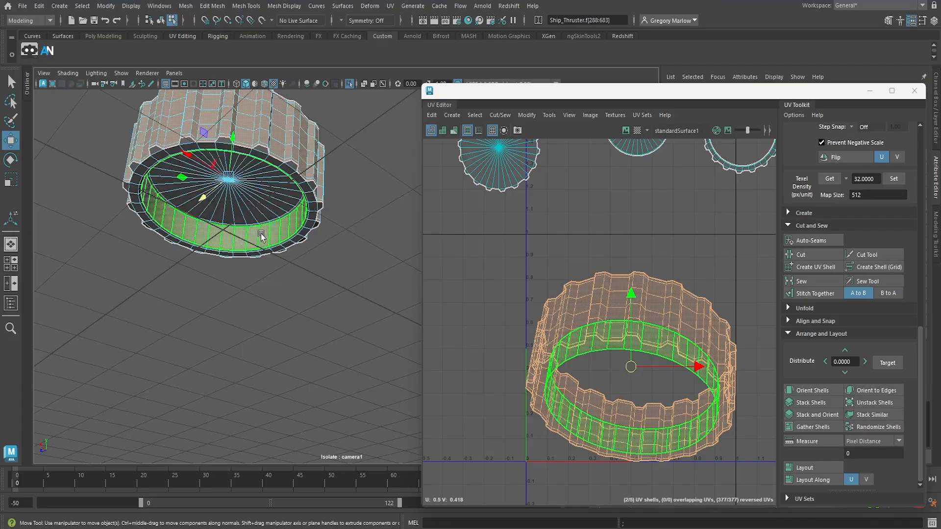
Move the ribbed outer-wall shell away from the inner-wall shell so the two no longer overlap
alt+drag(275, 287, 286, 314)
alt+right_drag(286, 314, 284, 292)
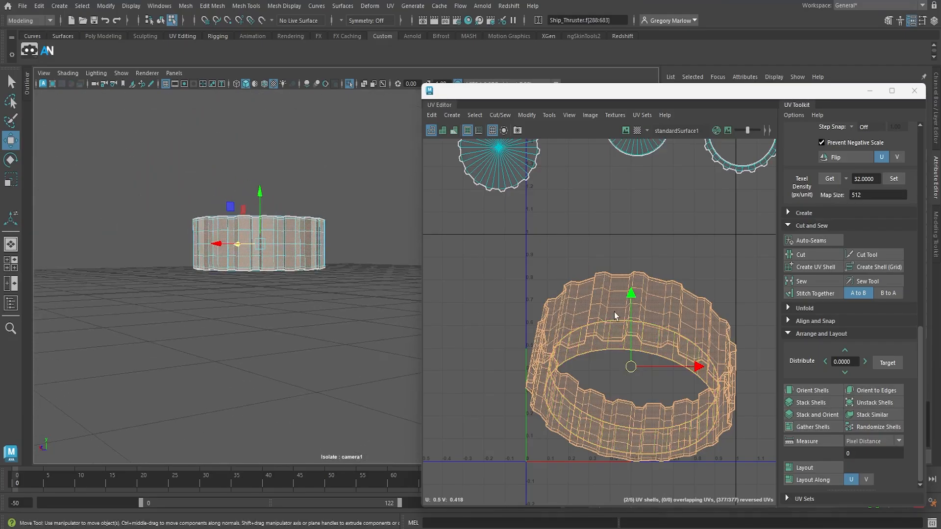
right_drag(614, 312, 571, 301)
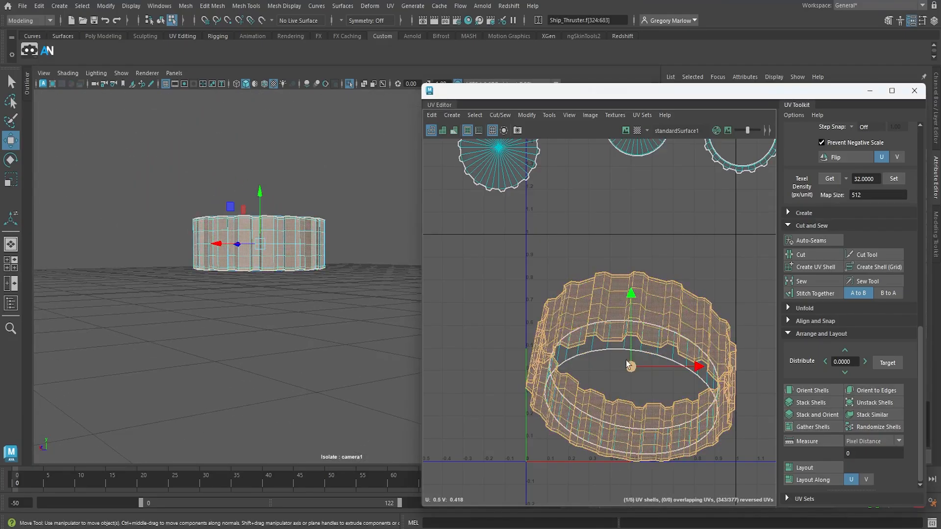
drag(625, 360, 439, 379)
key(f)
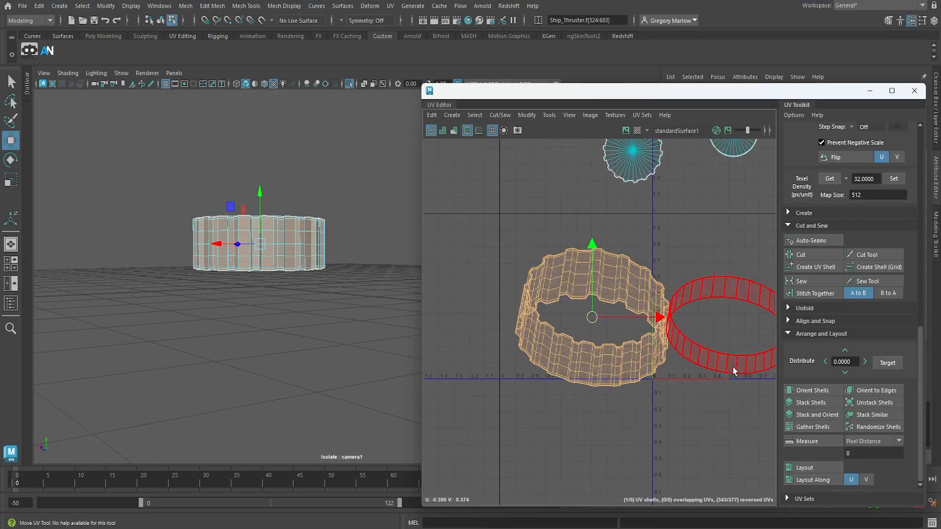
Exit isolation of the thruster to show the whole rocket scene again
alt+drag(379, 265, 300, 290)
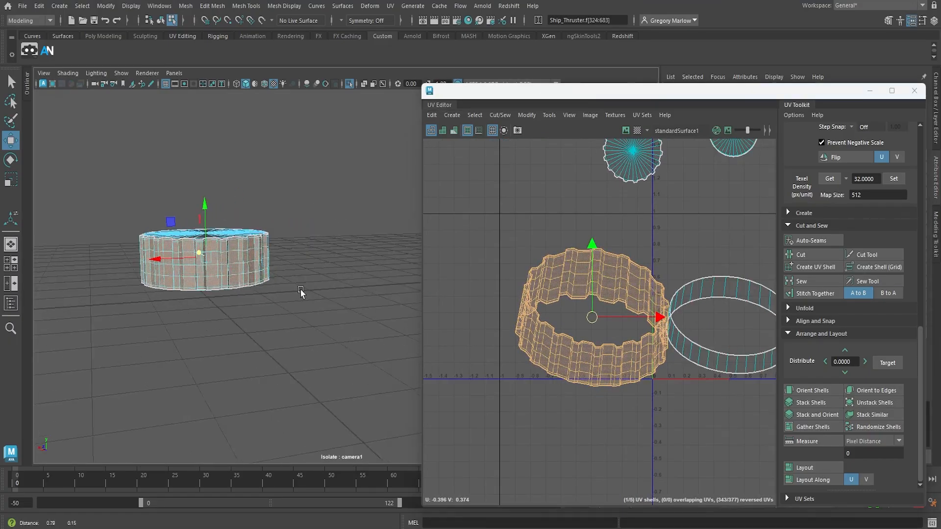
click(348, 87)
scroll(338, 263, down, 4)
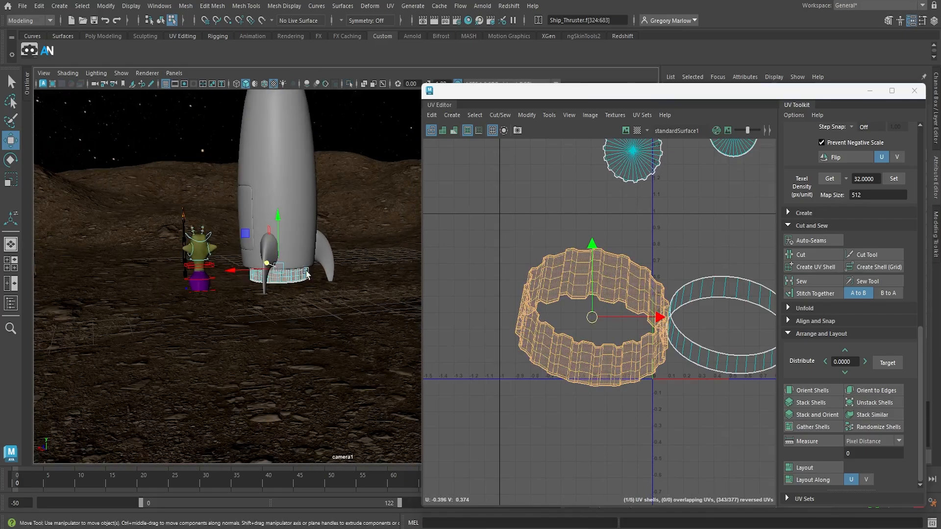
Select the full vertical edge line on the thruster's ribbed outer wall and cut the UVs along it
alt+drag(230, 270, 144, 277)
alt+right_drag(204, 263, 562, 295)
alt+middle_drag(246, 240, 281, 282)
alt+right_drag(313, 290, 442, 313)
right_drag(295, 307, 297, 202)
click(307, 289)
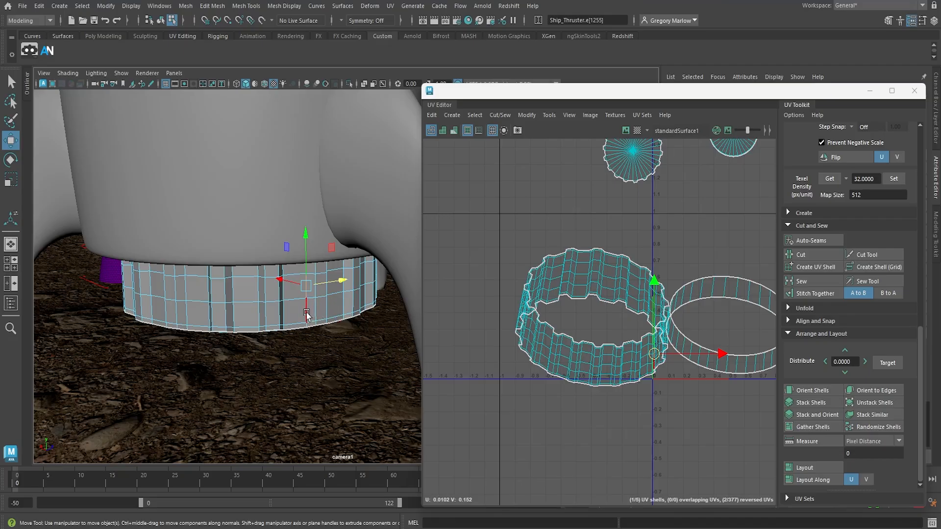
scroll(678, 361, up, 6)
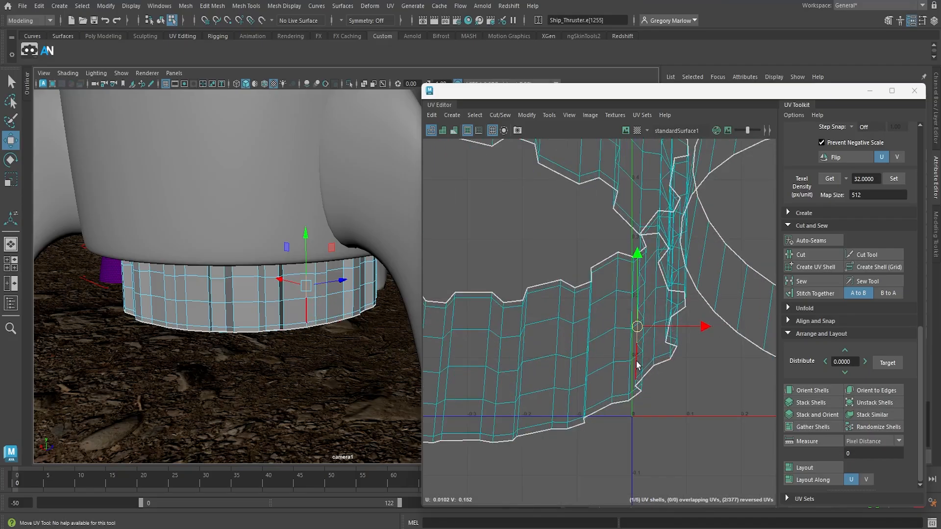
double_click(636, 362)
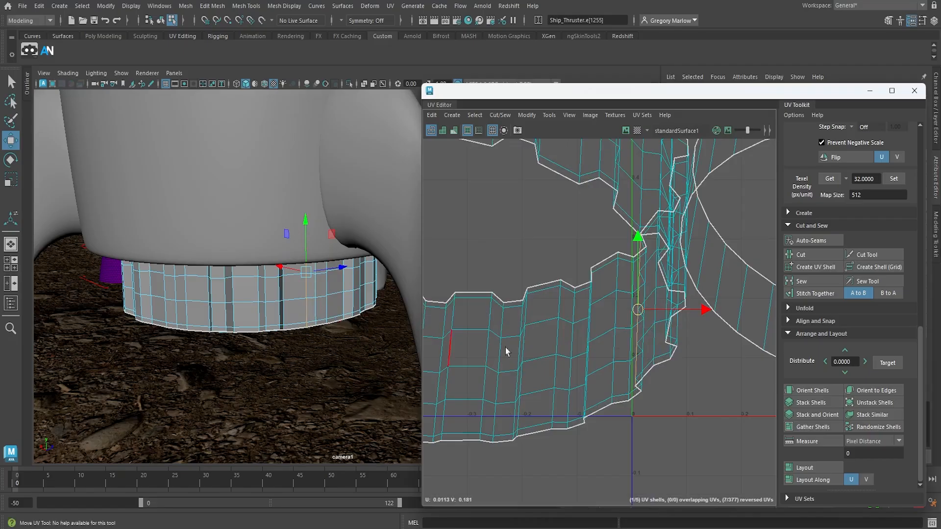
click(815, 259)
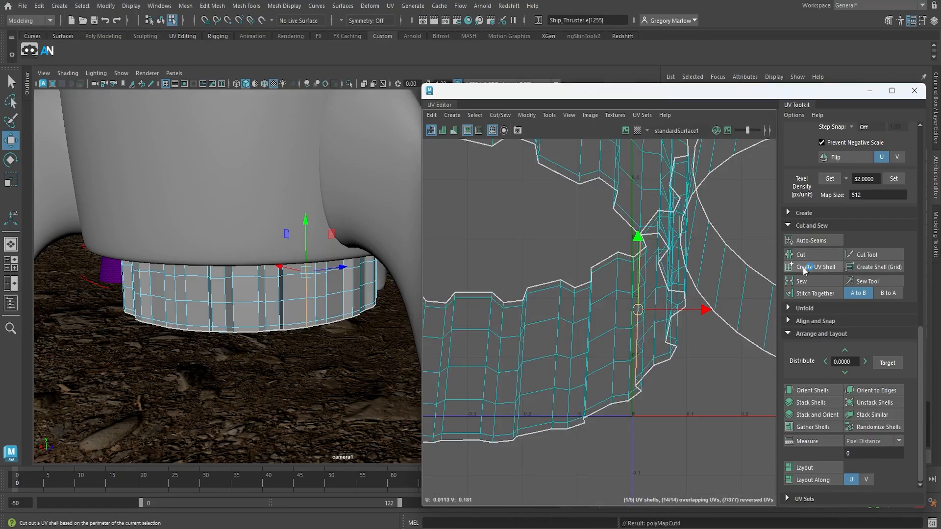
Select one vertical edge on the thruster's smooth inner wall and cut the UVs along it
alt+drag(304, 361, 499, 336)
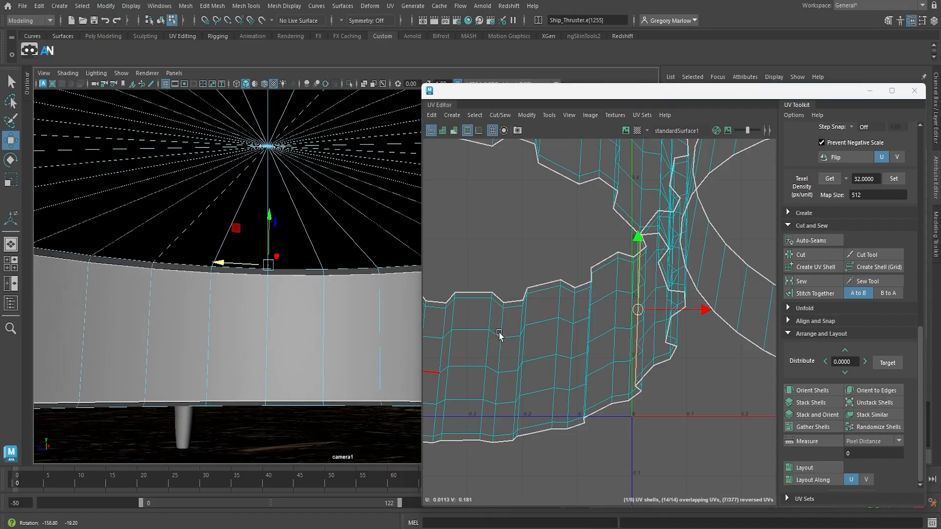
click(269, 314)
scroll(728, 314, down, 4)
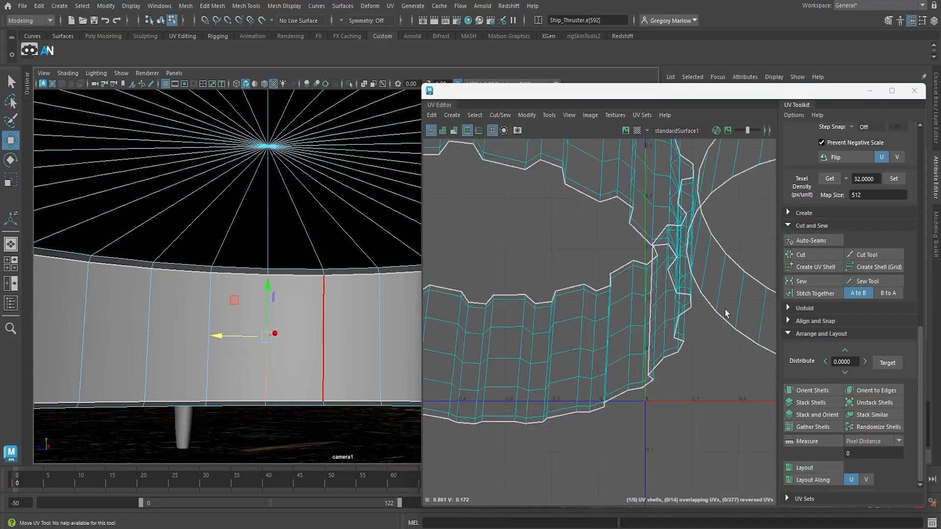
alt+middle_drag(751, 343, 555, 334)
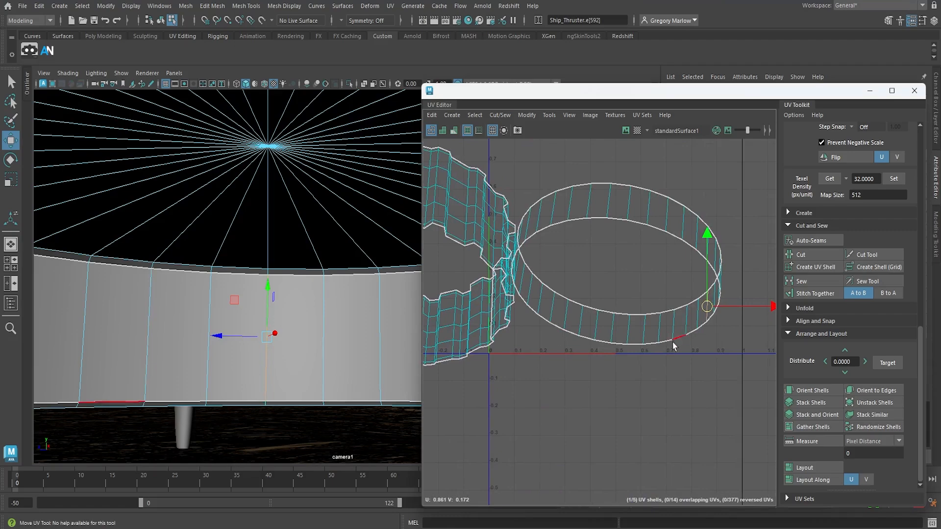
click(806, 268)
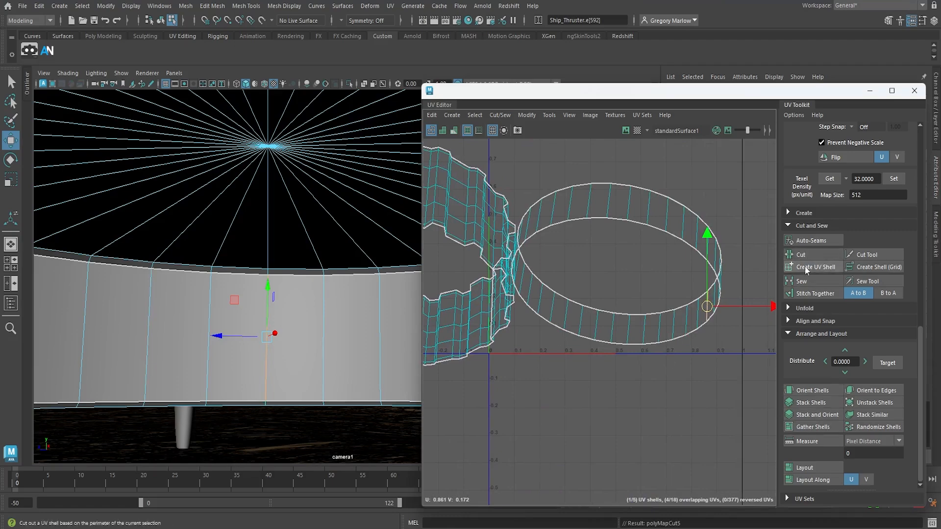
Select all the thruster's UV shells and unfold them
right_drag(660, 322, 660, 298)
scroll(653, 347, down, 5)
scroll(653, 347, down, 3)
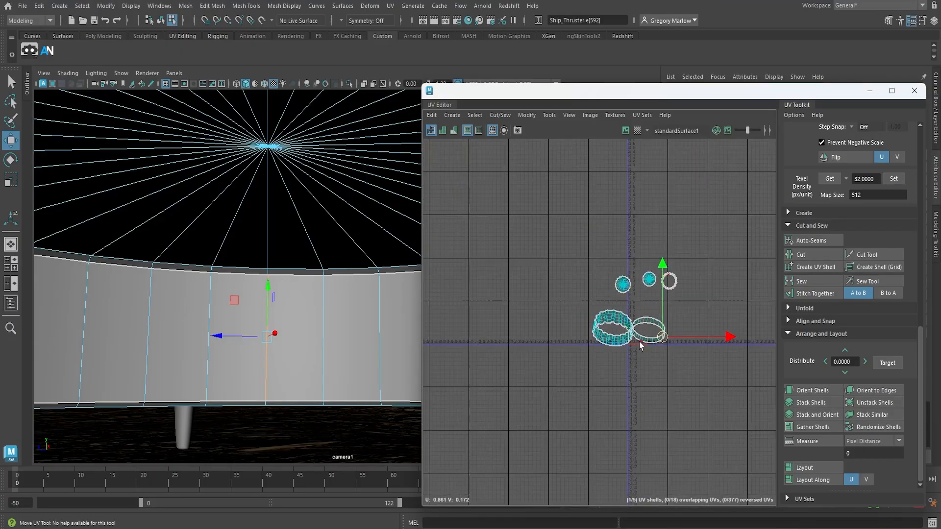
right_drag(647, 338, 598, 329)
drag(522, 214, 766, 434)
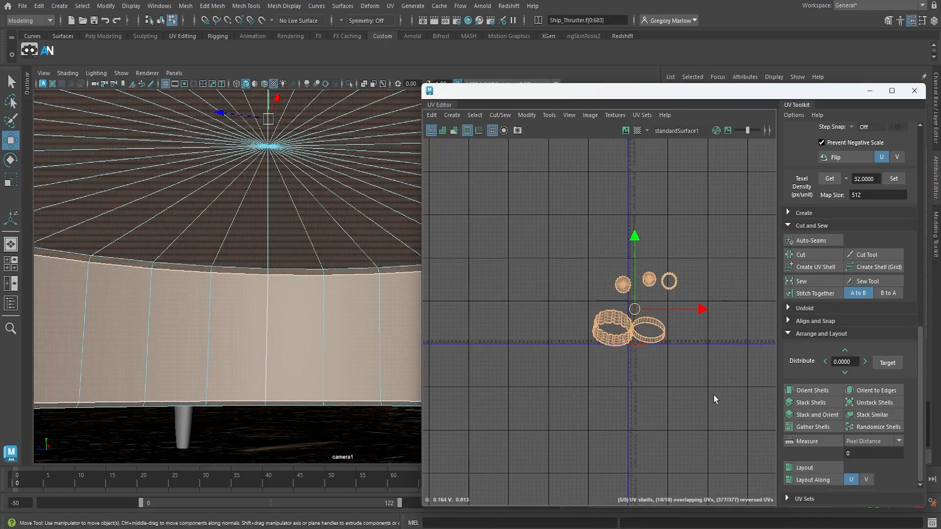
click(534, 116)
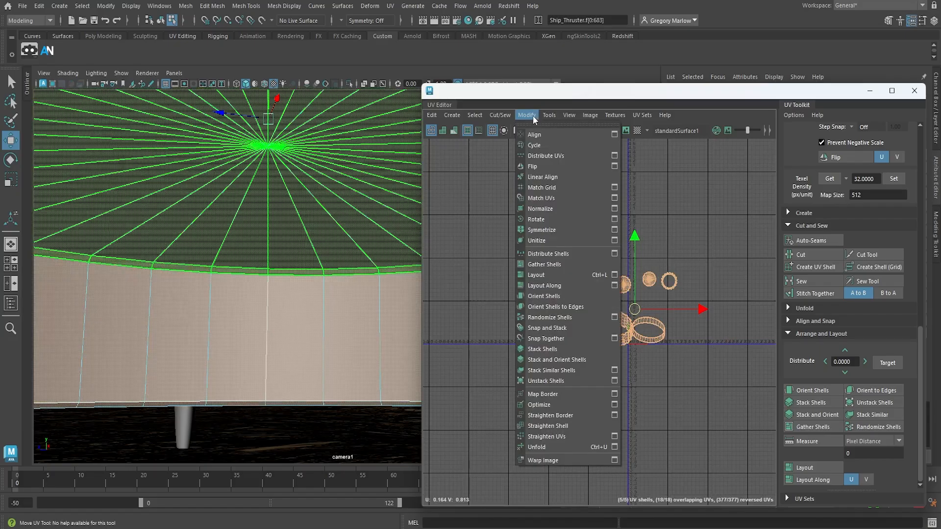
click(551, 447)
Orient the unfolded thruster shells and lay them out inside the UV square
scroll(643, 393, up, 4)
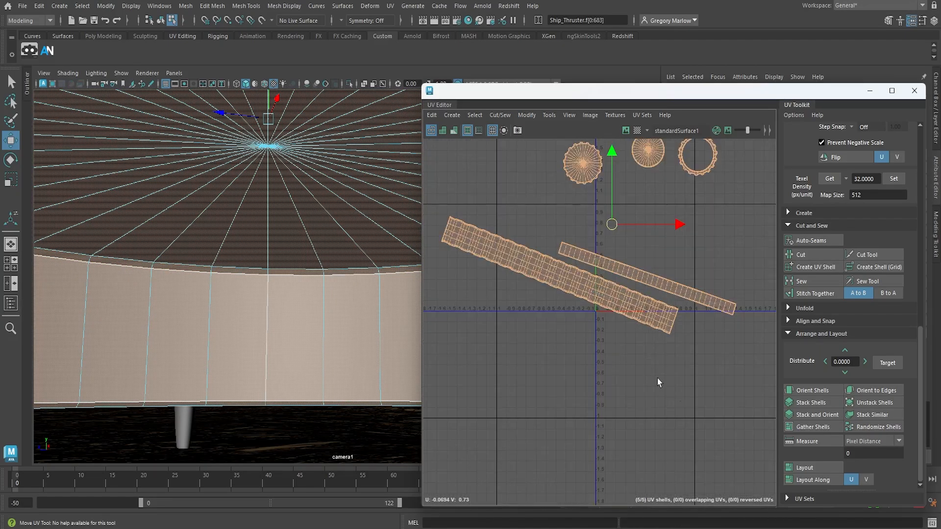
click(822, 392)
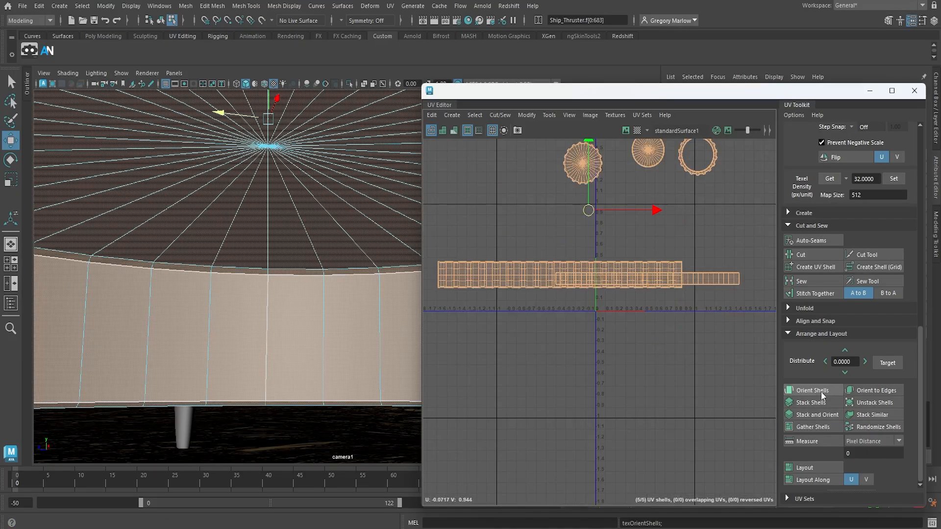
click(804, 468)
click(728, 199)
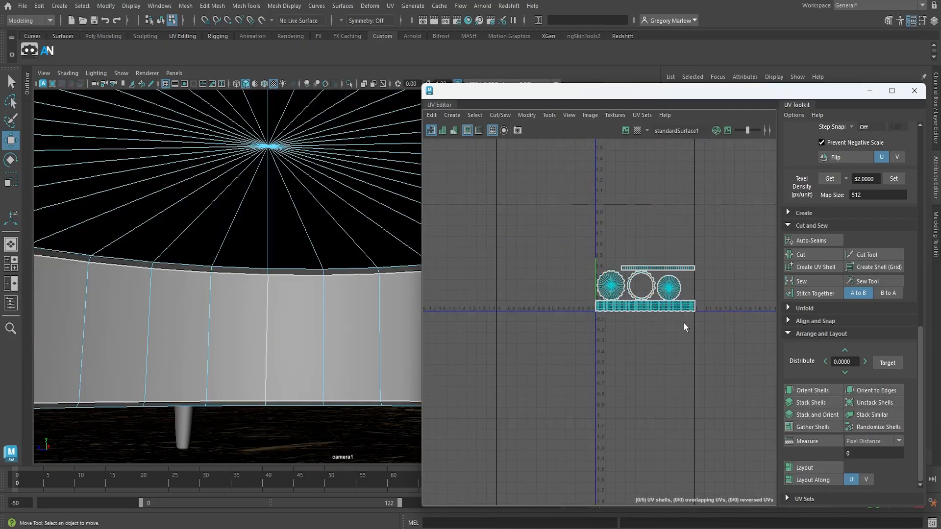
Examine the laid-out cap, rim and wall shells of the thruster at close and wide range
scroll(645, 311, up, 4)
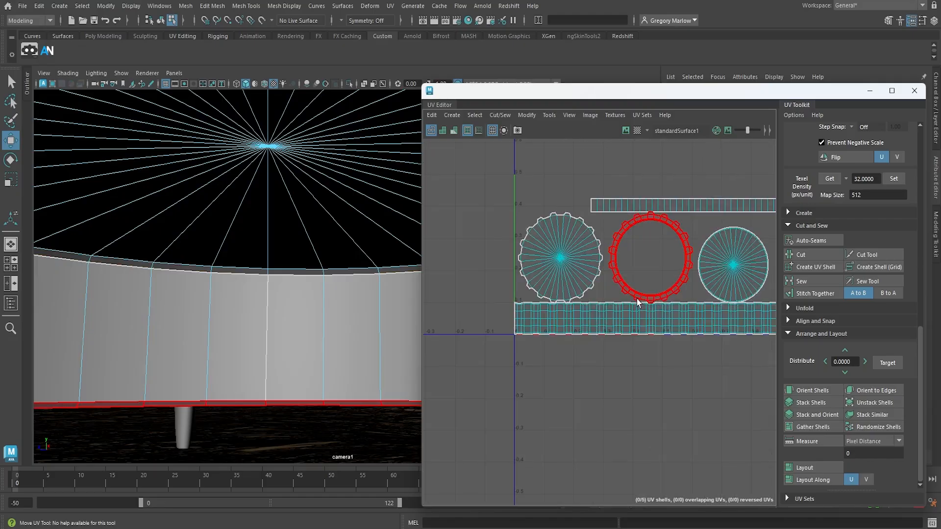
scroll(638, 302, up, 2)
scroll(659, 290, down, 3)
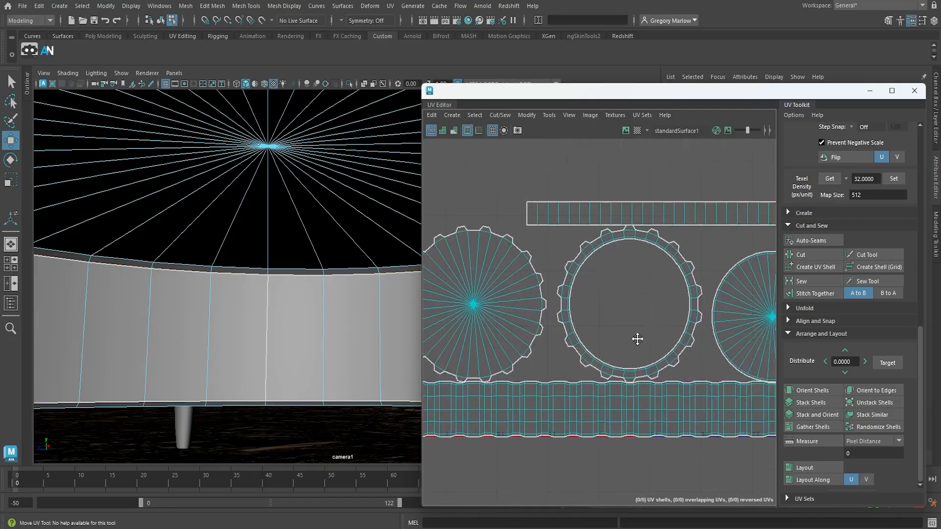
scroll(636, 314, down, 1)
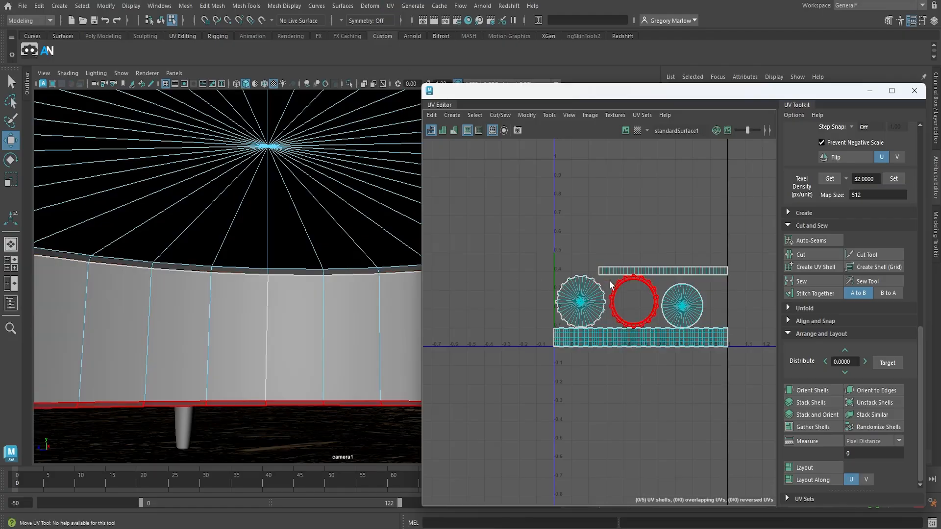
scroll(610, 284, down, 2)
scroll(613, 287, down, 1)
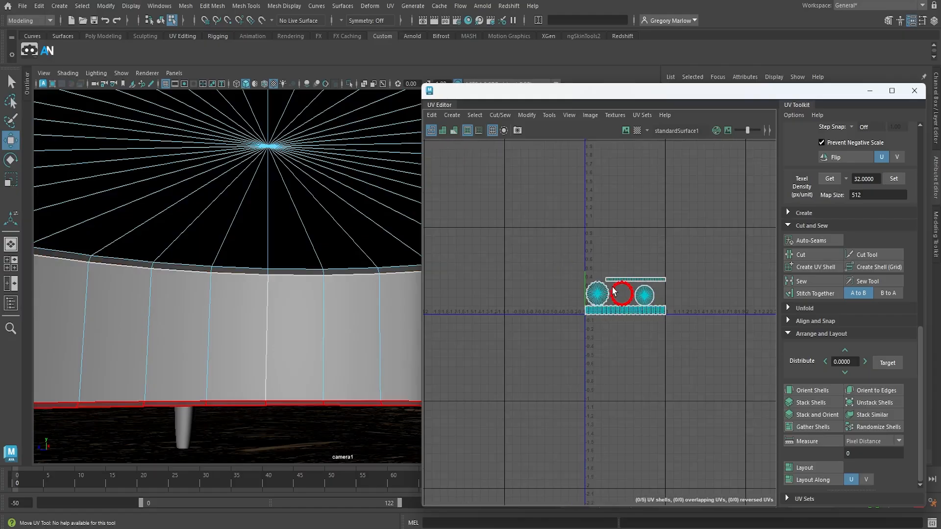
scroll(613, 287, up, 4)
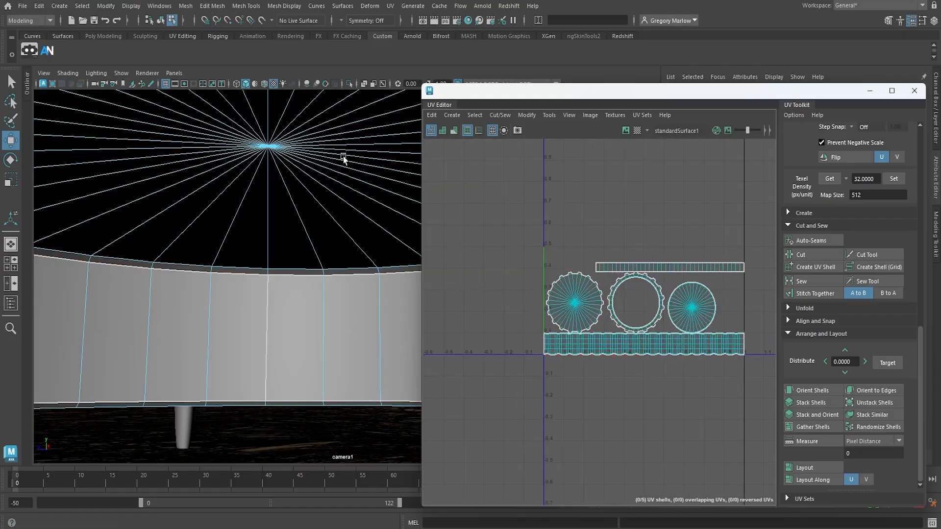
Return to object selection and select a rocket fin to view its UV layout
right_drag(343, 187, 366, 174)
scroll(343, 231, down, 2)
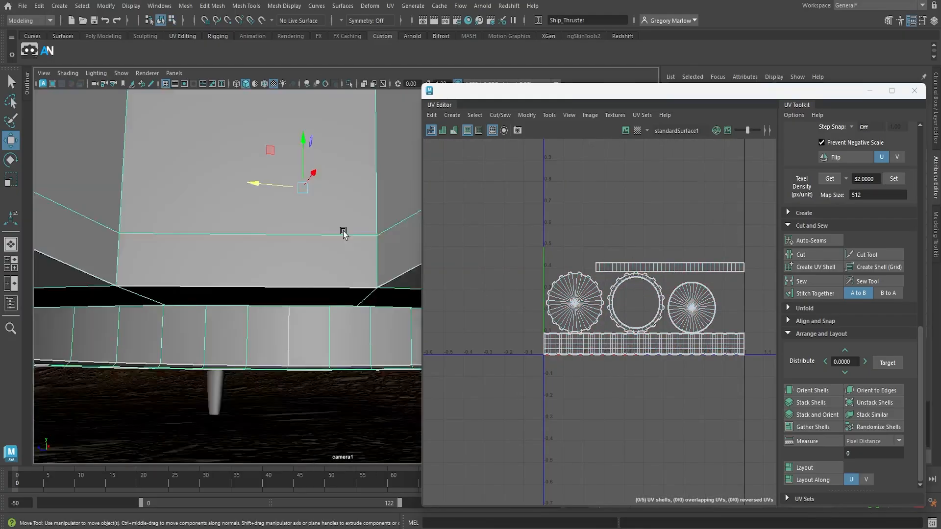
scroll(344, 231, down, 5)
alt+drag(339, 182, 264, 244)
click(250, 285)
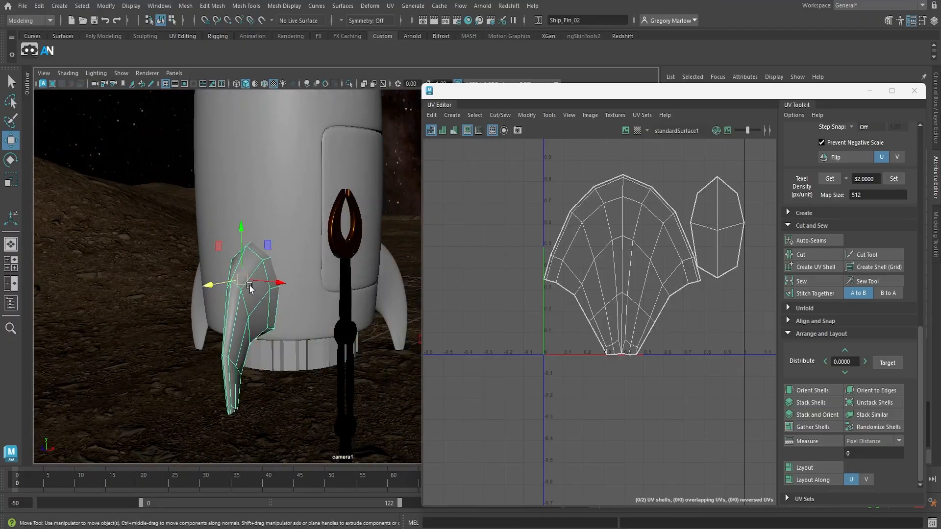
Select the rocket's main body and apply a Camera-based UV projection to it
click(294, 178)
scroll(297, 294, up, 3)
alt+middle_drag(299, 328, 300, 368)
alt+drag(302, 304, 269, 295)
alt+middle_drag(269, 295, 324, 336)
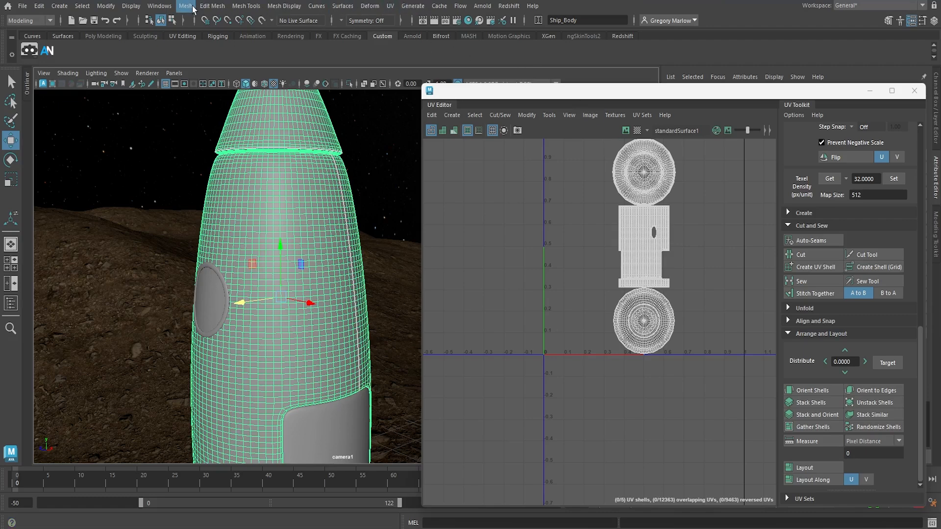
click(391, 6)
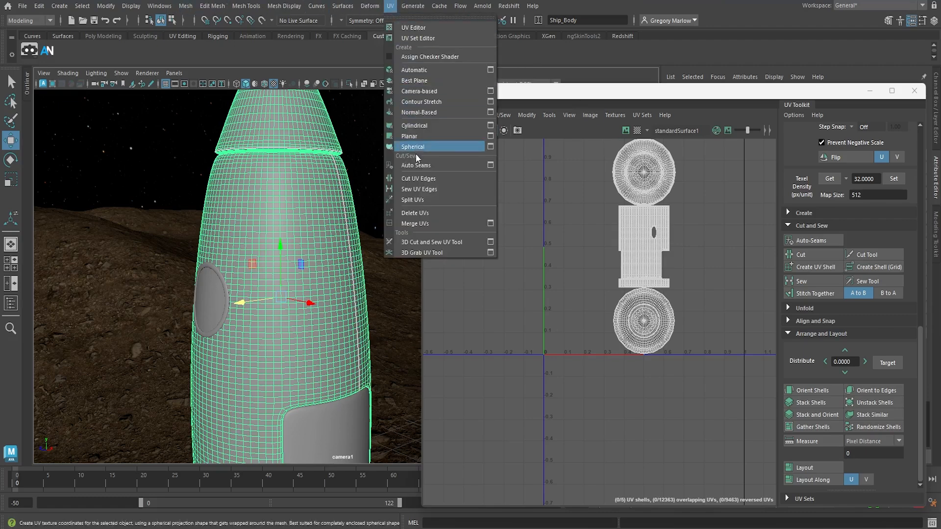
click(419, 91)
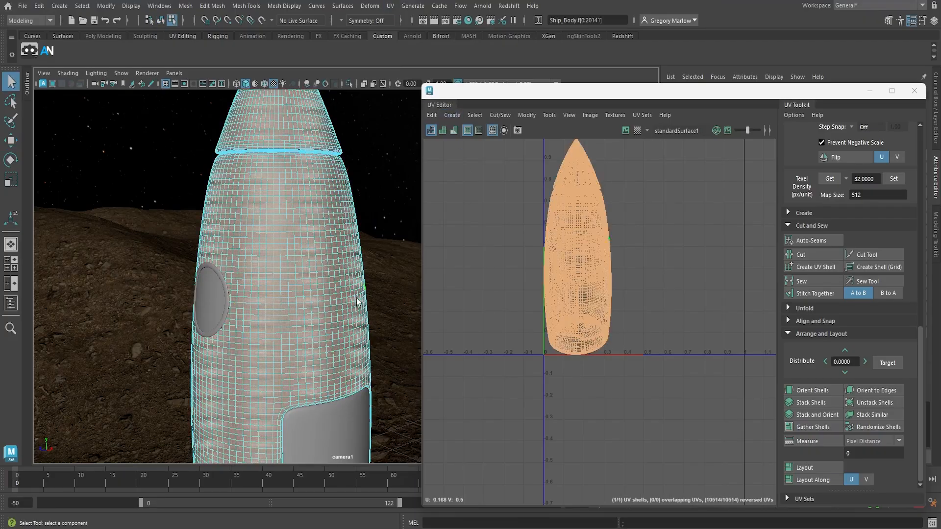
Return the rocket body to object selection and isolate it in the viewport
alt+drag(357, 298, 345, 391)
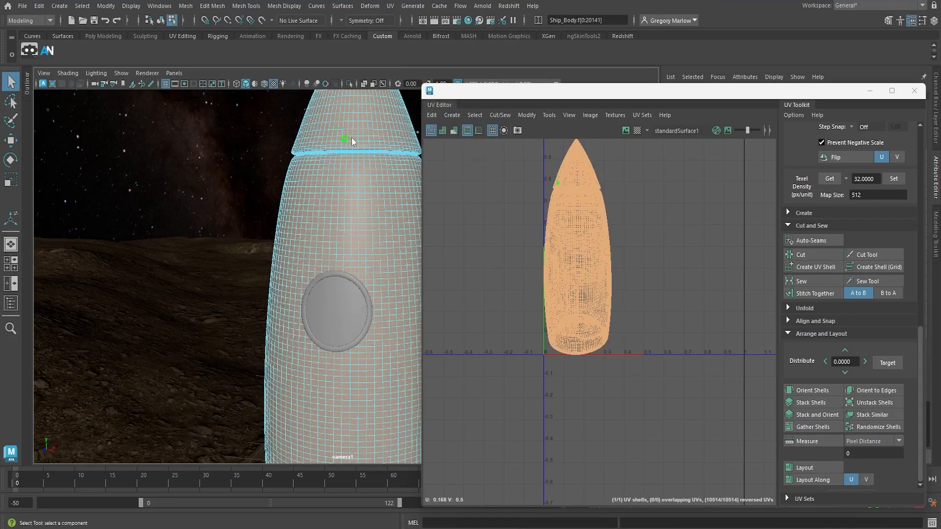
right_drag(354, 135, 371, 131)
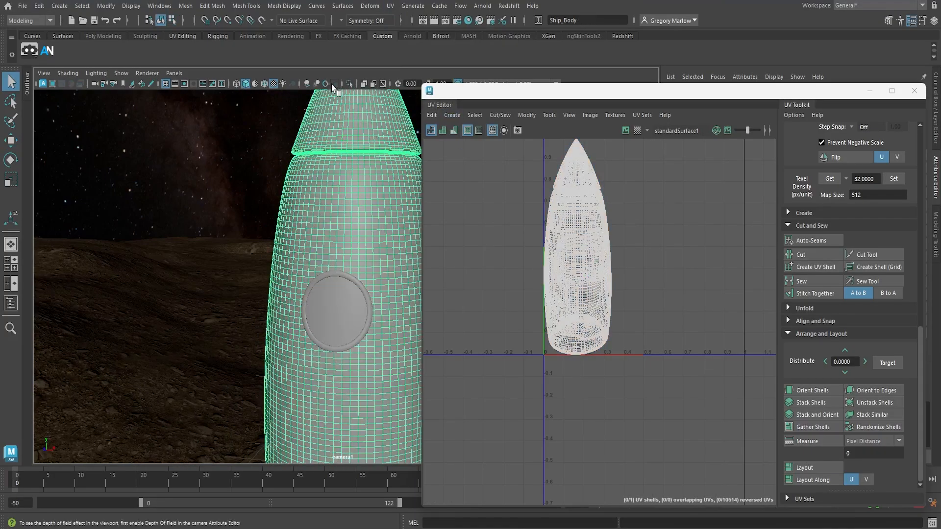
click(348, 84)
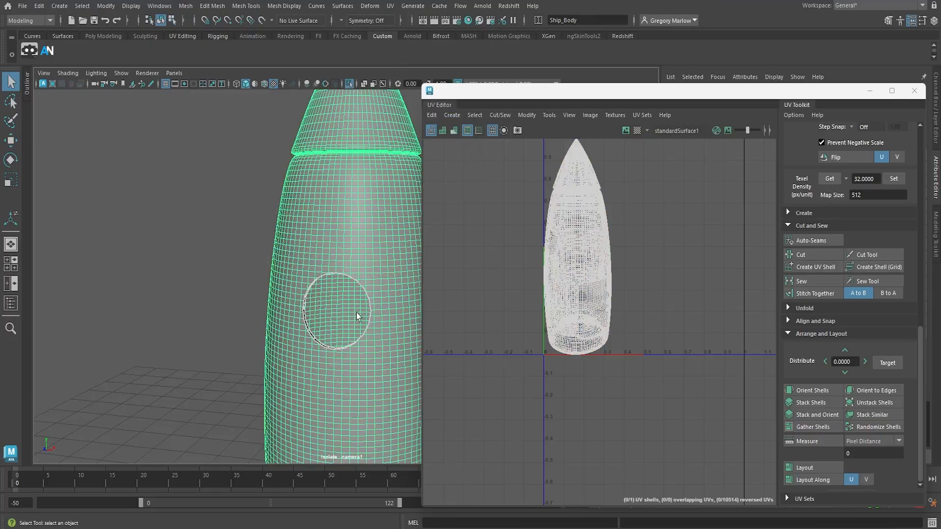
Select the edge loop around the rocket body's doorway opening and cut the UVs along it
alt+middle_drag(375, 322, 196, 176)
alt+drag(196, 186, 309, 260)
alt+middle_drag(308, 260, 132, 261)
alt+right_drag(132, 261, 451, 308)
alt+middle_drag(300, 285, 361, 296)
alt+right_drag(361, 296, 272, 278)
alt+drag(272, 279, 287, 282)
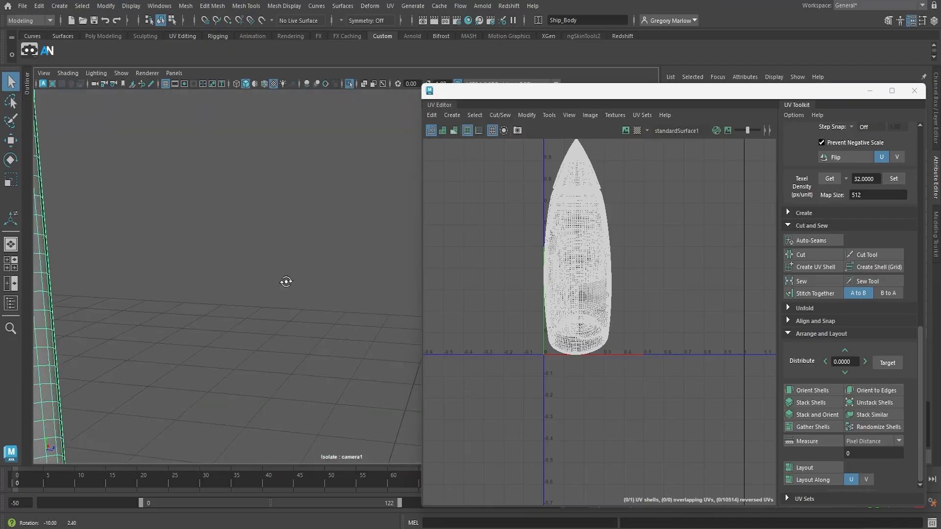
alt+right_drag(309, 284, 279, 282)
alt+drag(279, 283, 252, 285)
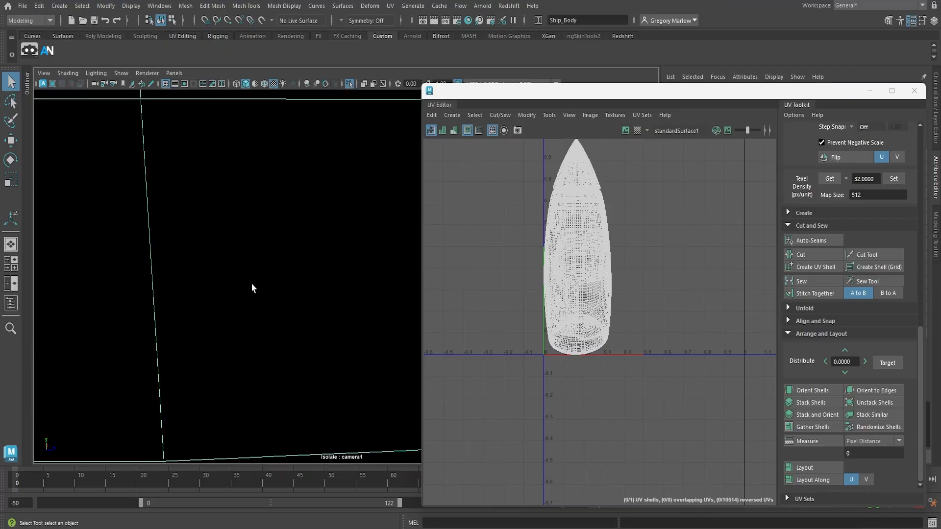
alt+right_drag(279, 286, 258, 286)
alt+middle_drag(258, 285, 233, 337)
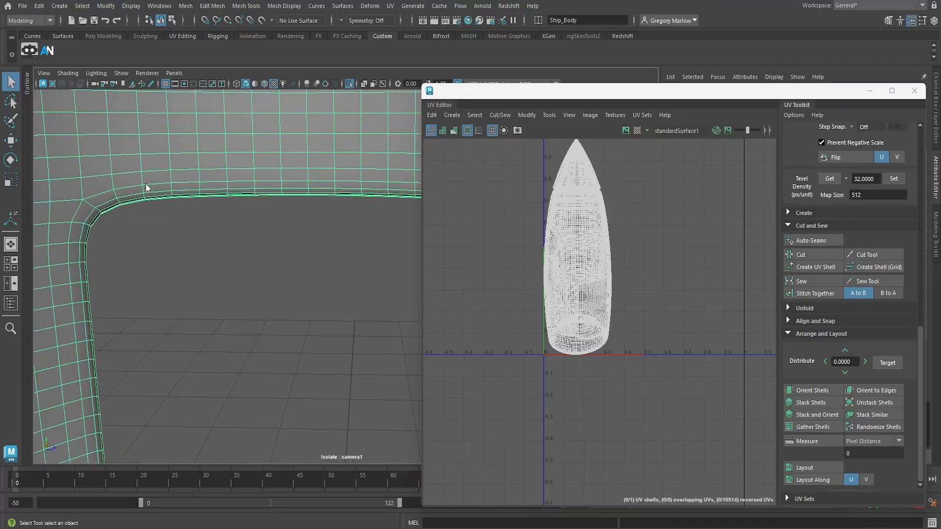
right_drag(145, 184, 145, 154)
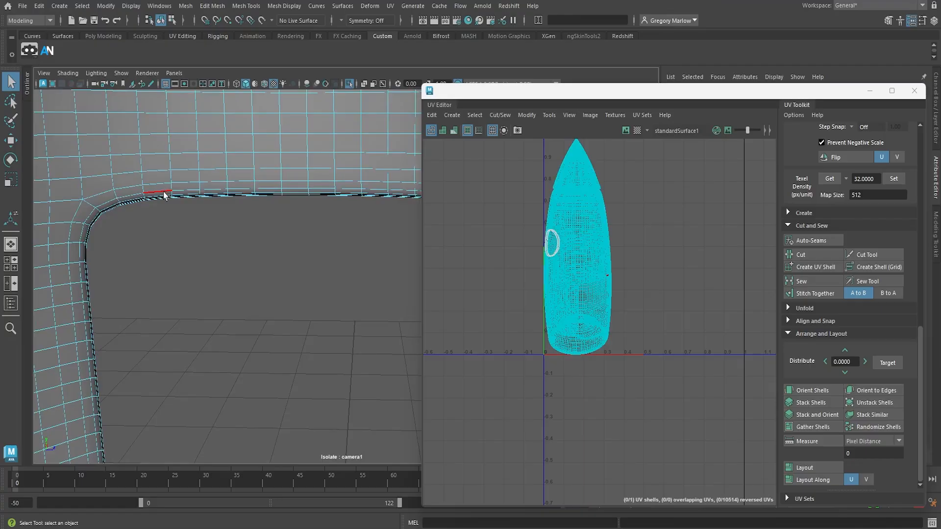
click(164, 192)
click(804, 254)
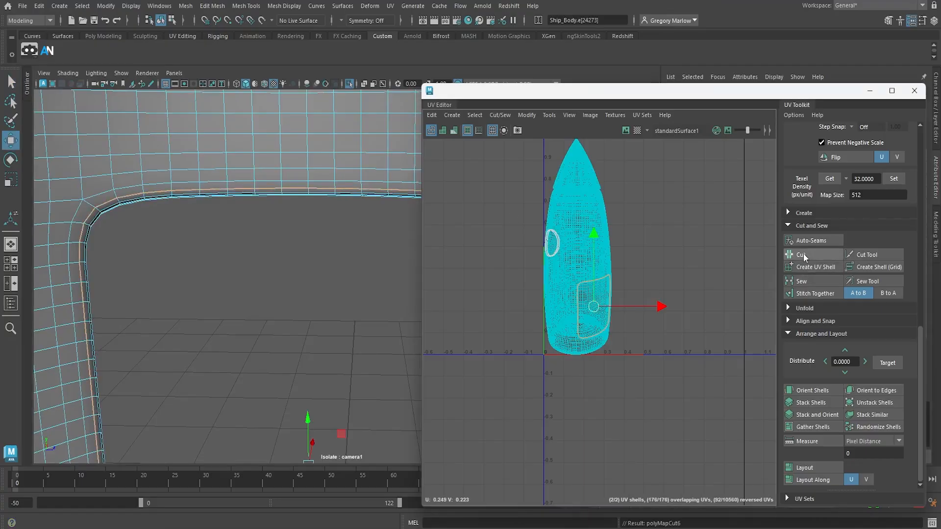
Select the rocket body's outer hull as a UV shell to check how the doorway cut divides it from the interior
alt+right_drag(295, 220, 89, 161)
alt+drag(258, 221, 123, 222)
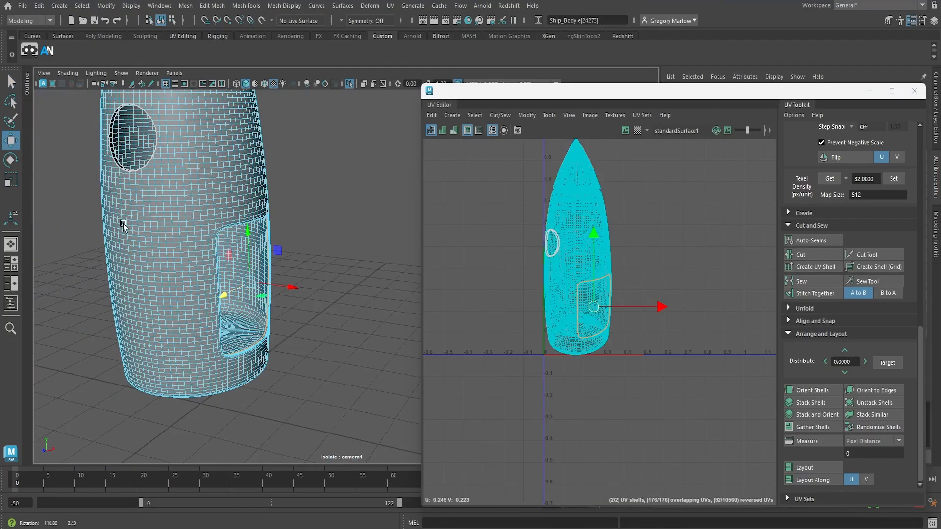
right_drag(147, 229, 172, 215)
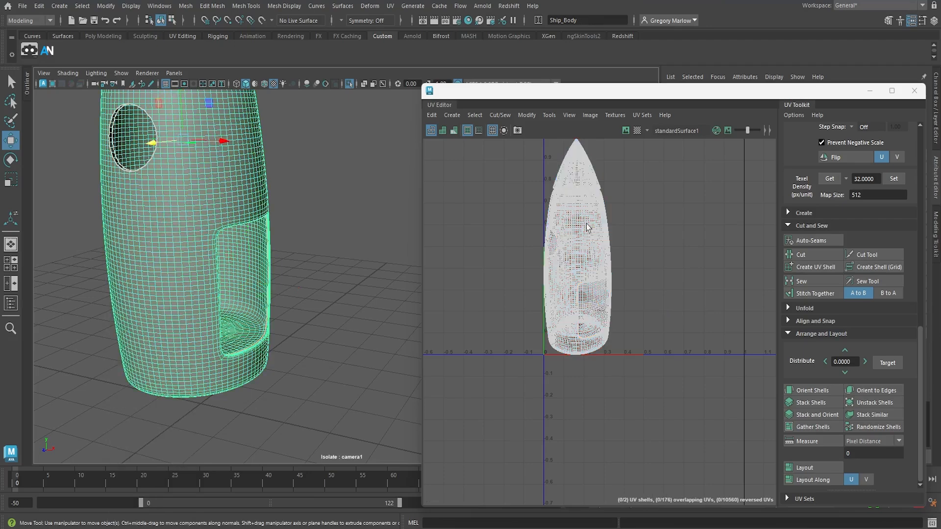
right_drag(588, 230, 511, 225)
click(209, 208)
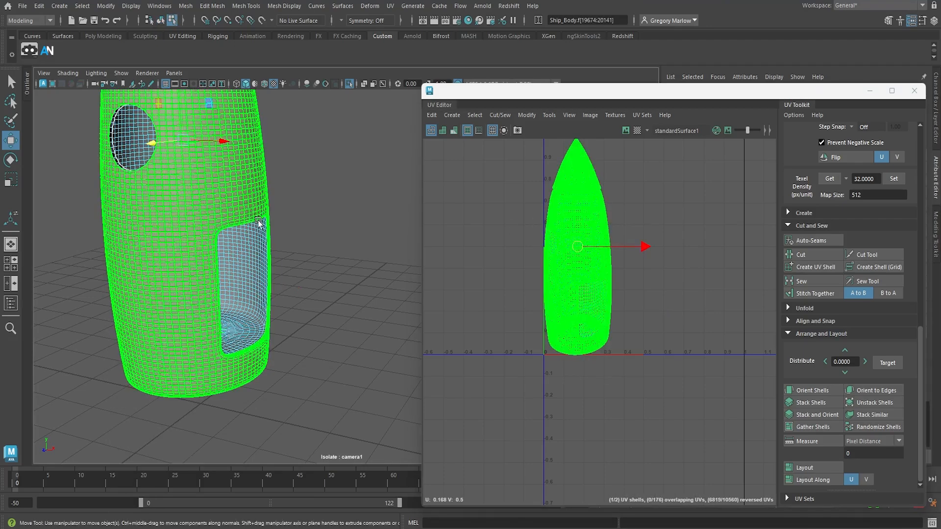
Move the outer hull's UV shell sideways in U so it sits clear of the inner shell
drag(629, 246, 743, 246)
scroll(579, 239, up, 3)
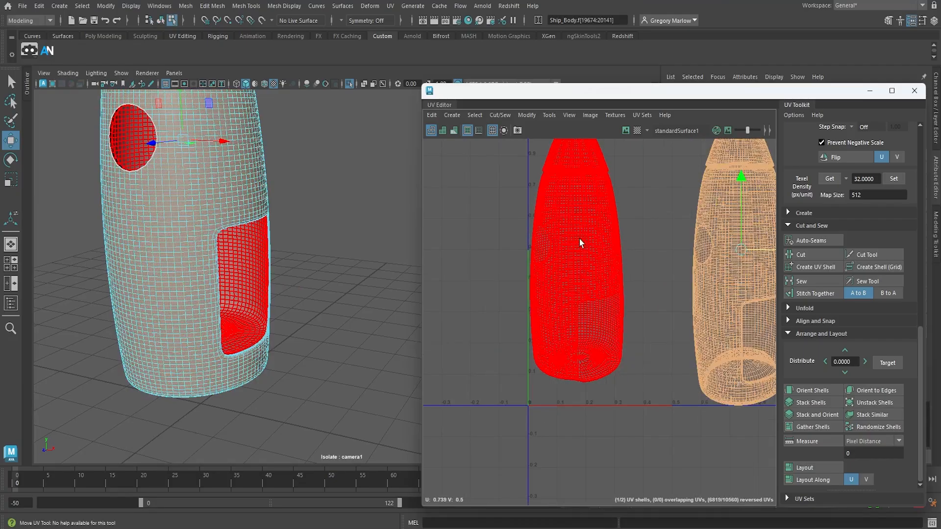
alt+middle_drag(579, 228, 578, 367)
alt+right_drag(578, 367, 764, 314)
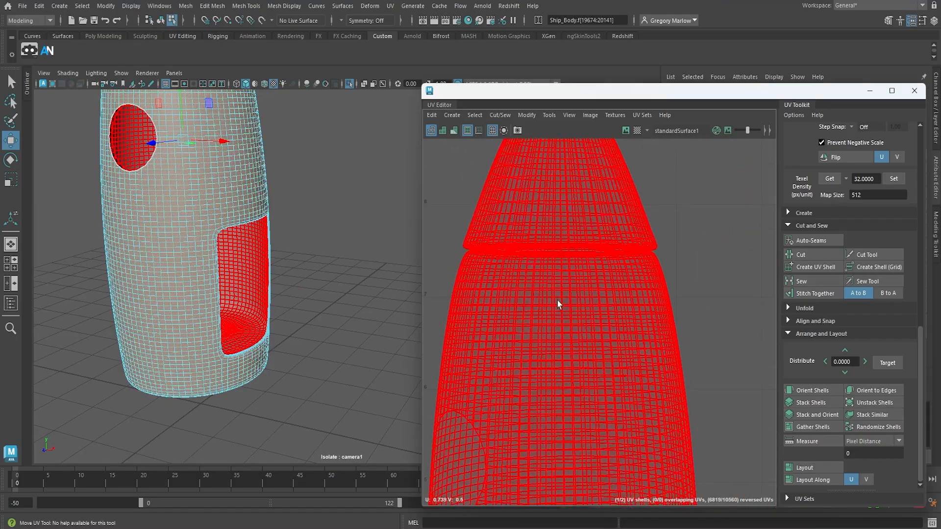
alt+middle_drag(559, 303, 575, 293)
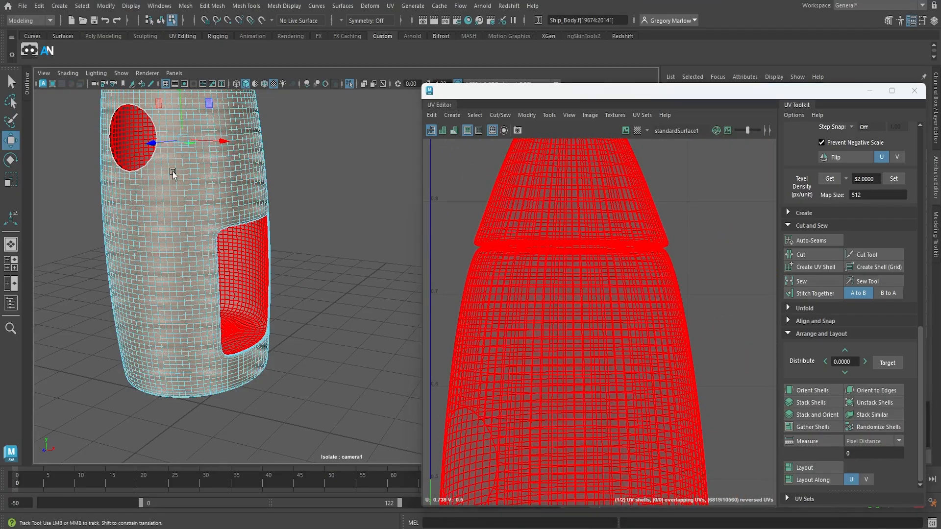
Select the edge loop around the inner rim of the rocket body's recessed underside and cut the UVs along it
alt+drag(166, 213, 175, 281)
alt+drag(277, 270, 343, 282)
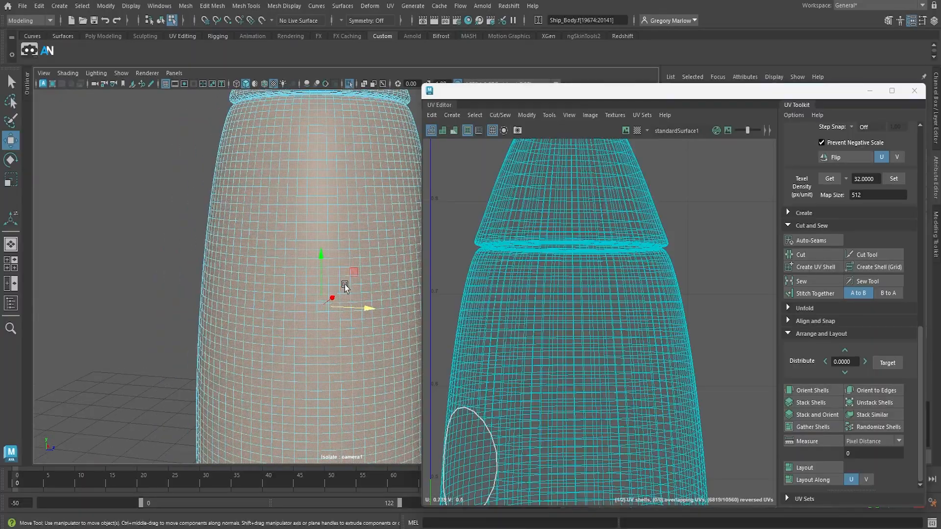
alt+right_drag(344, 282, 213, 253)
alt+drag(213, 254, 252, 266)
alt+middle_drag(289, 279, 287, 171)
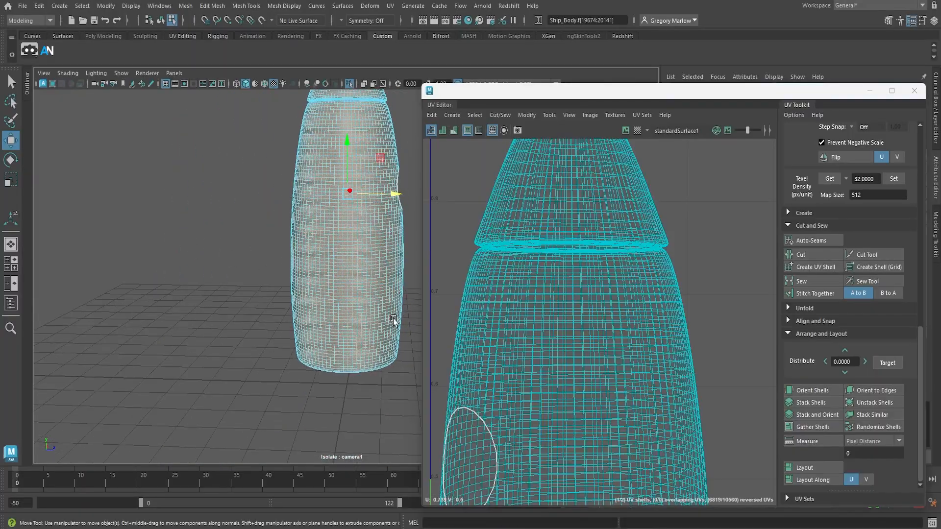
alt+drag(393, 321, 384, 266)
alt+right_drag(340, 212, 498, 257)
alt+middle_drag(375, 199, 333, 269)
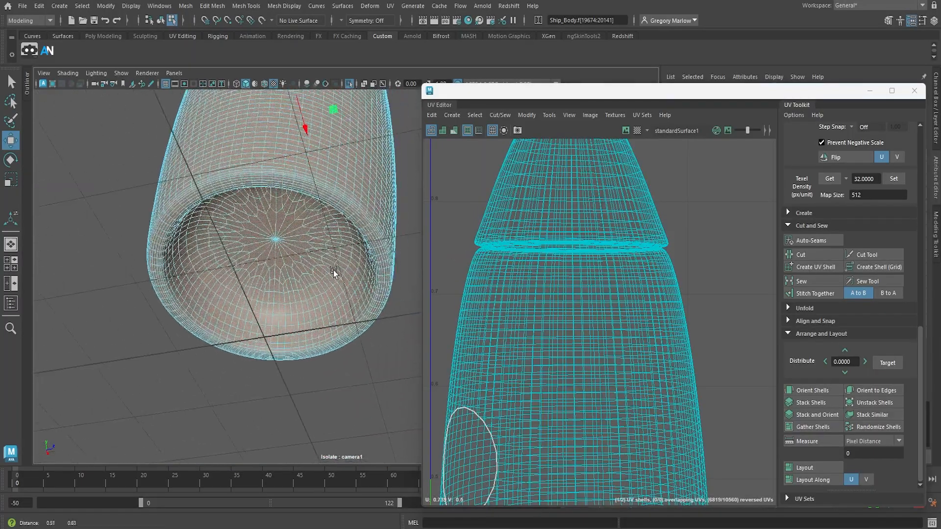
alt+drag(333, 270, 319, 239)
alt+middle_drag(321, 239, 315, 276)
alt+right_drag(315, 277, 397, 284)
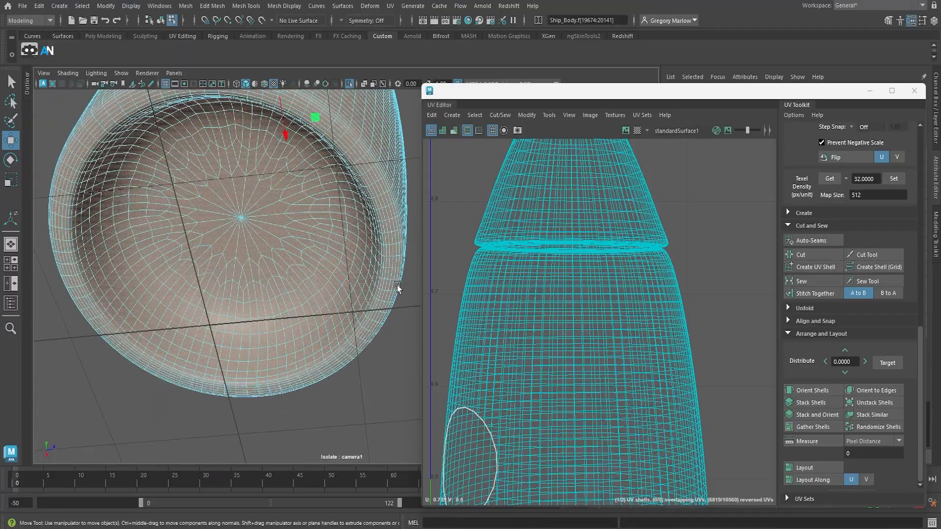
mouse_move(388, 234)
right_down()
mouse_move(373, 234)
mouse_move(383, 219)
right_up()
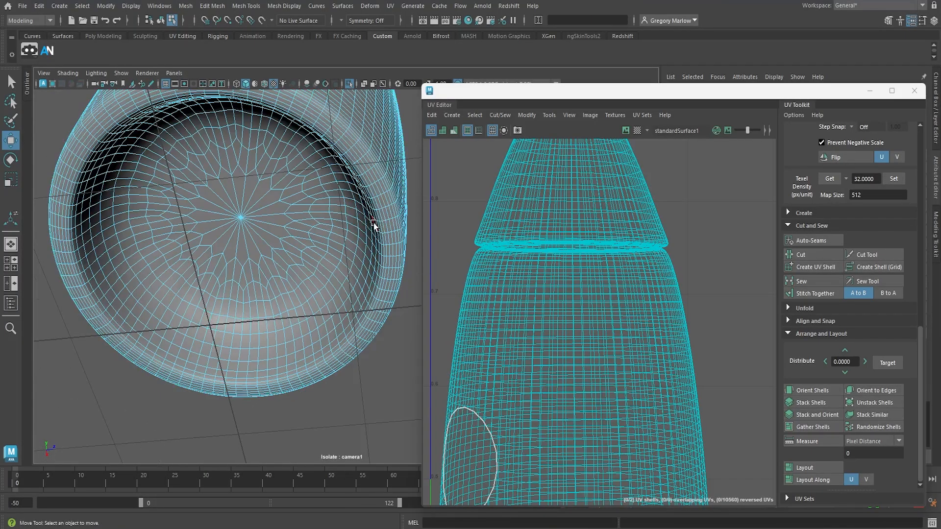
double_click(377, 217)
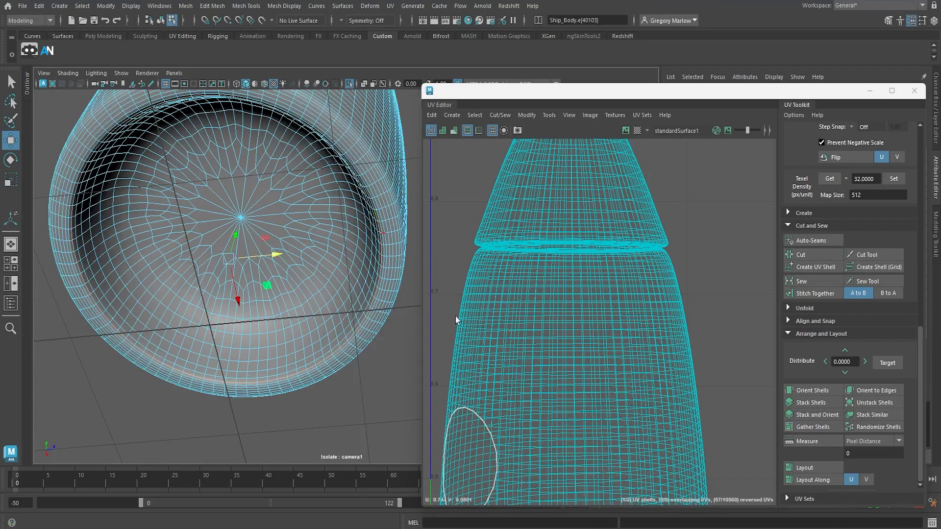
click(810, 254)
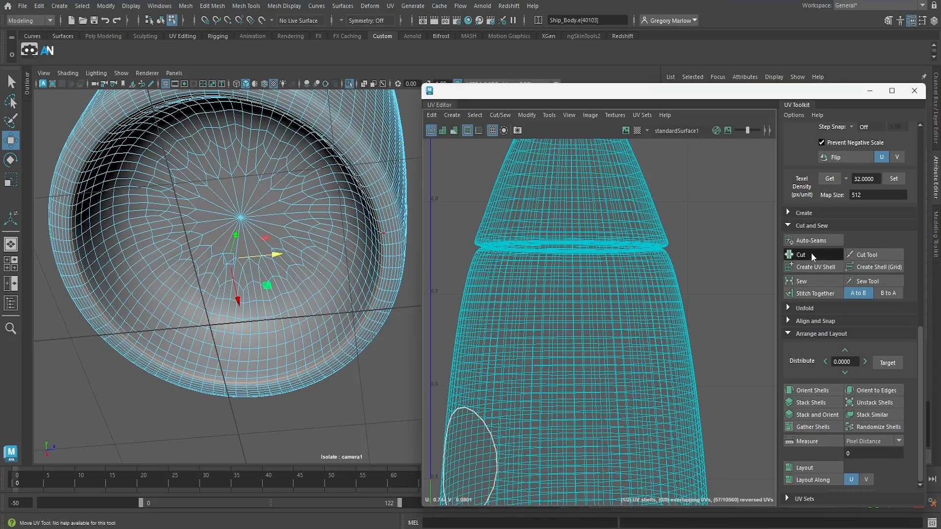
Select the edge loop inside the outer hull's groove below the nose cone and cut the UVs along it
alt+drag(328, 276, 299, 322)
alt+right_drag(299, 323, 434, 279)
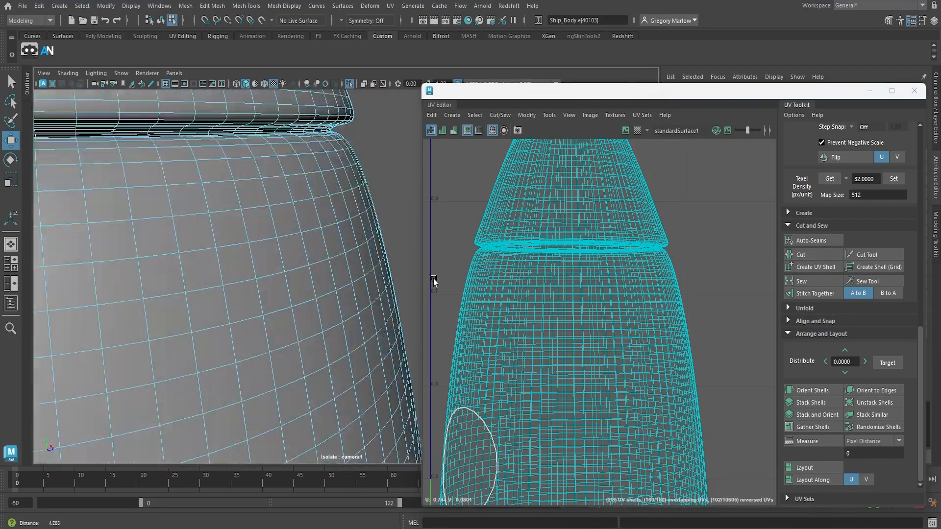
alt+drag(365, 269, 281, 263)
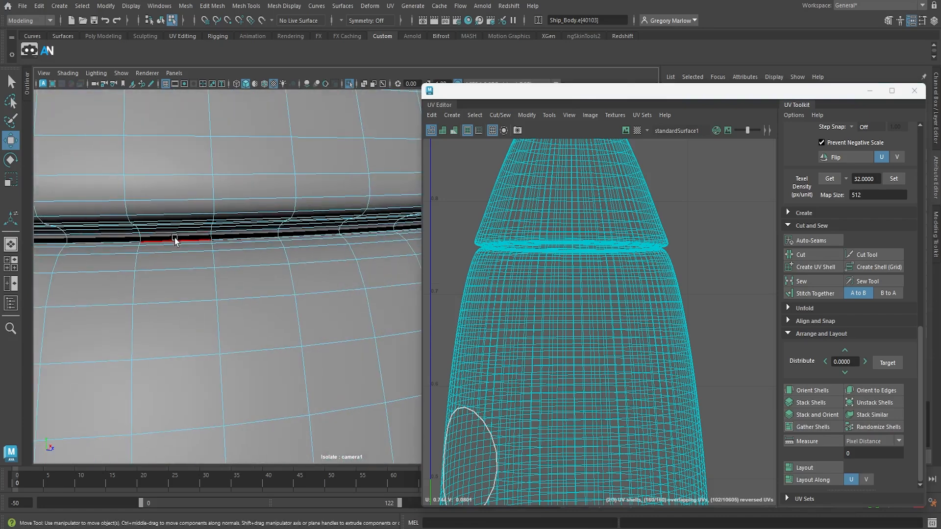
double_click(174, 234)
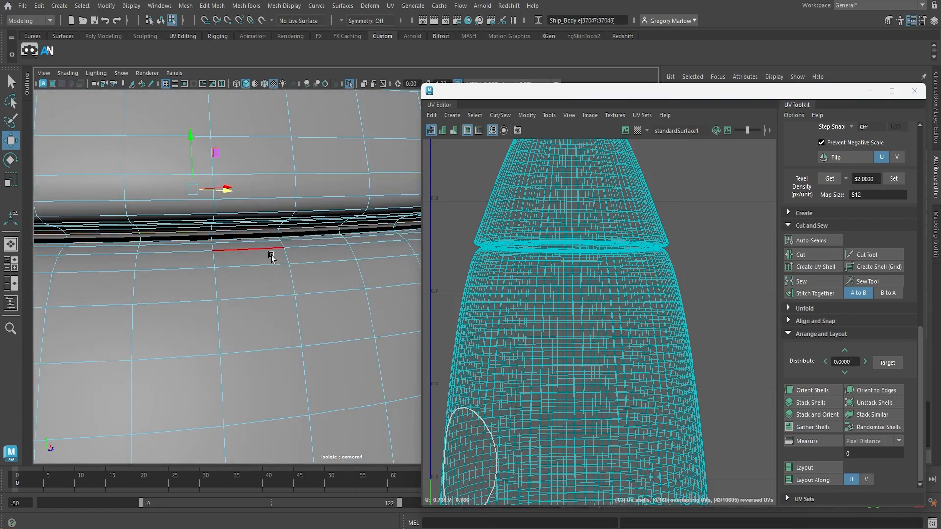
click(819, 257)
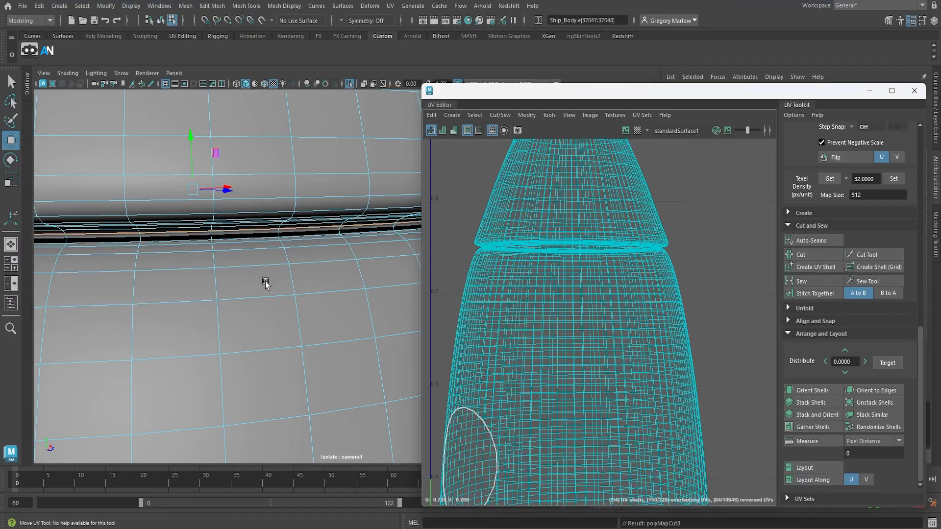
Select the matching edge loop on the rocket's interior surface at the base of the nose and cut the UVs there
key(f)
alt+drag(265, 302, 169, 260)
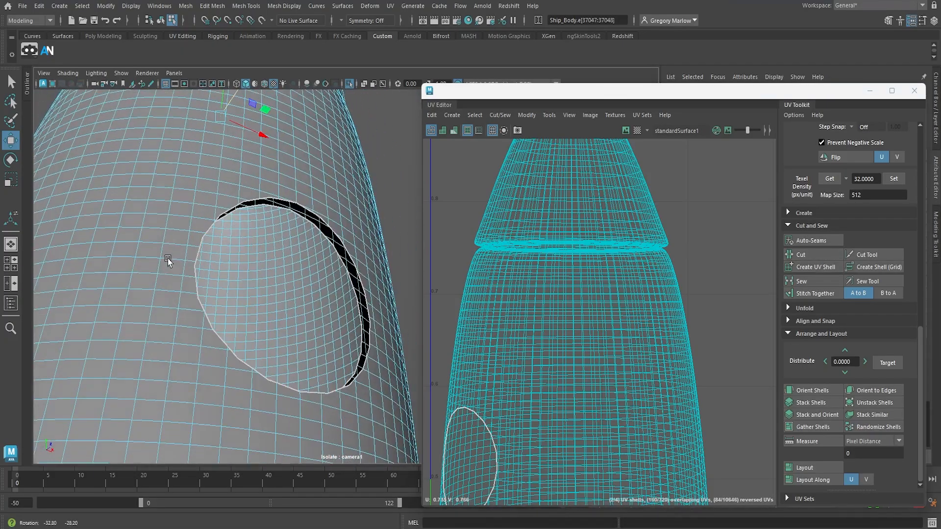
alt+right_drag(168, 260, 338, 294)
alt+right_drag(242, 274, 290, 286)
alt+right_drag(177, 298, 304, 343)
click(263, 406)
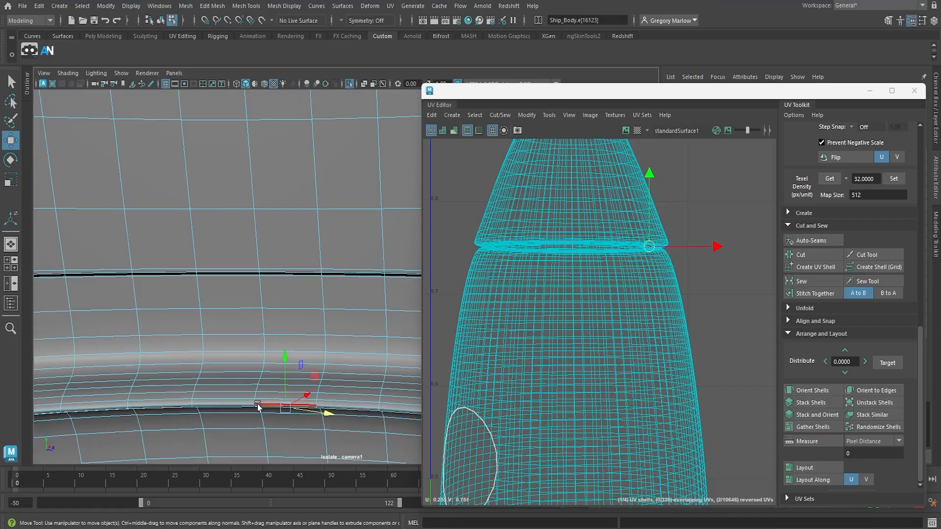
double_click(248, 406)
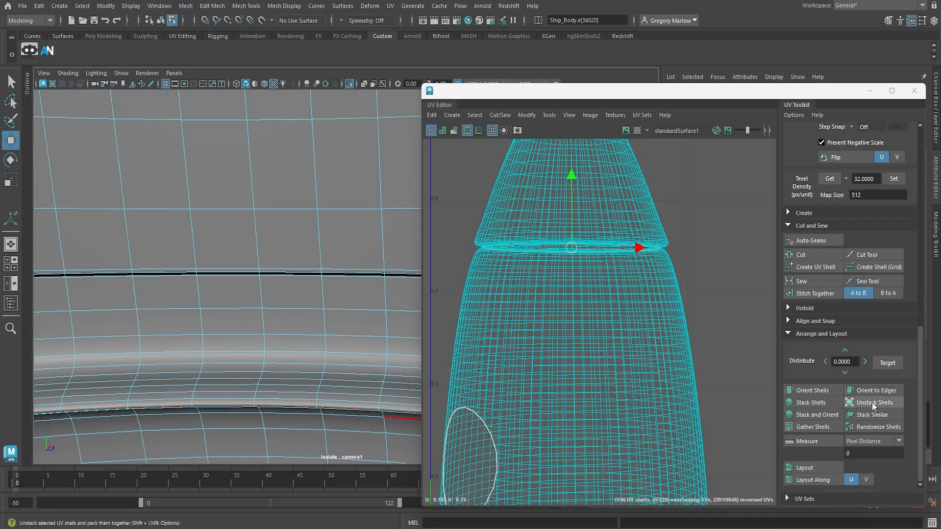
click(813, 256)
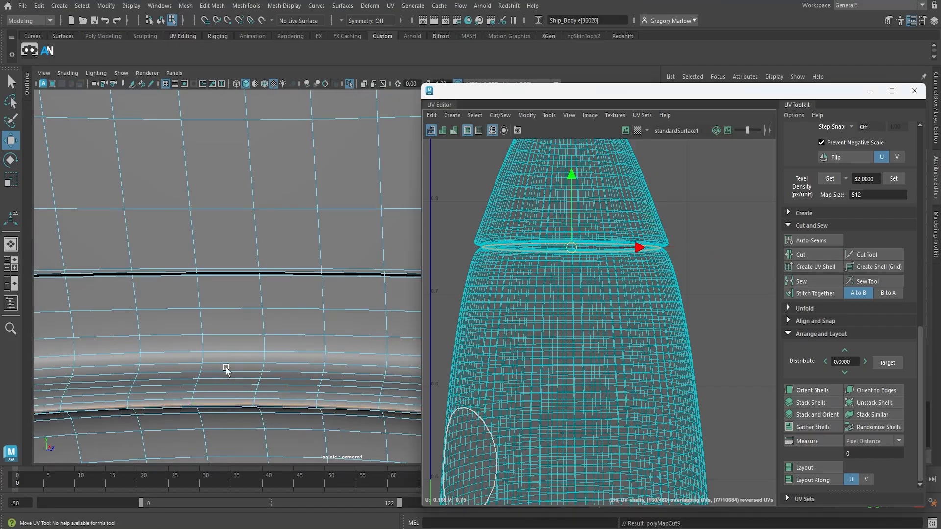
Select the edge loop where the interior floor meets the walls and cut the UVs along it
key(f)
key(f)
alt+drag(186, 398, 178, 429)
alt+middle_drag(178, 430, 208, 25)
alt+right_drag(255, 353, 685, 435)
alt+middle_drag(325, 350, 343, 92)
alt+drag(270, 308, 248, 368)
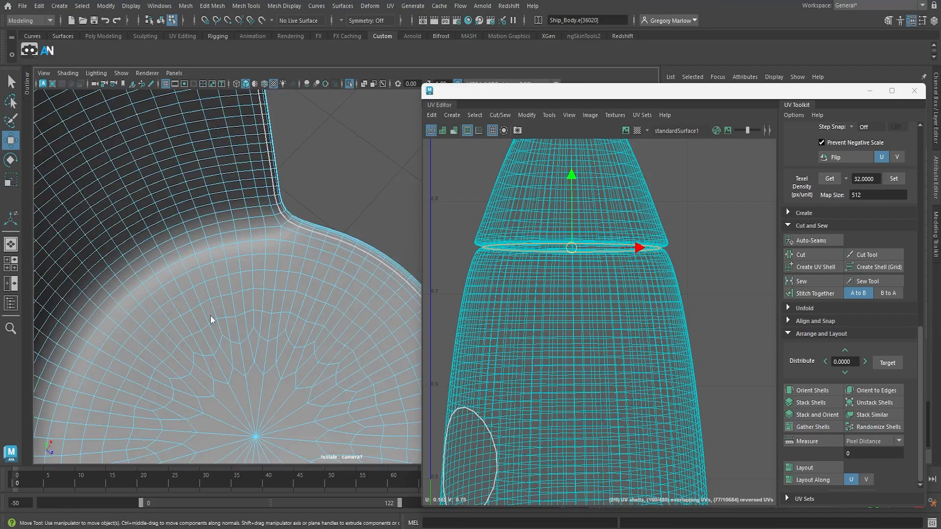
right_drag(210, 316, 211, 205)
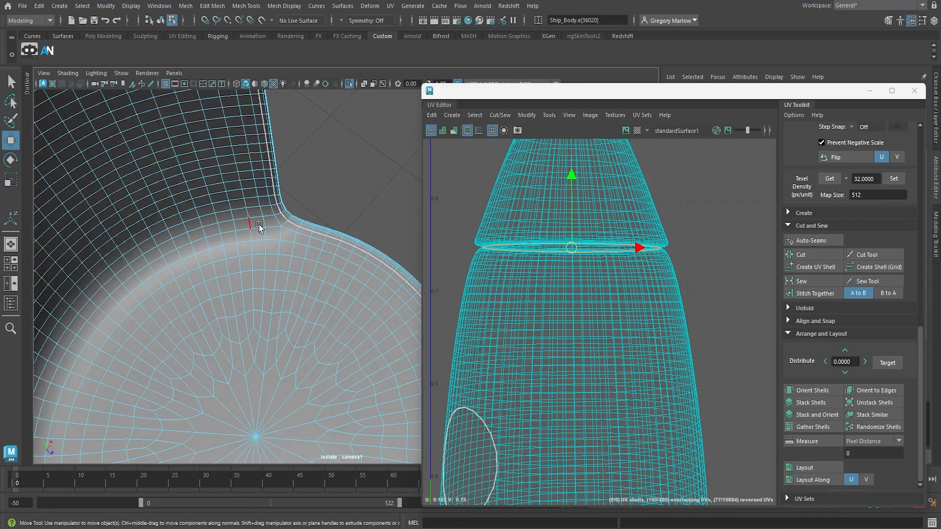
double_click(289, 239)
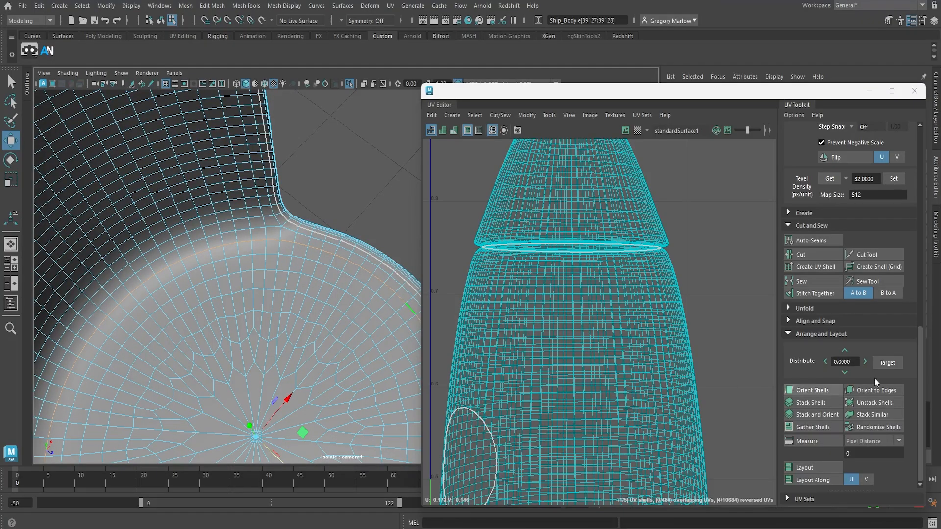
click(805, 254)
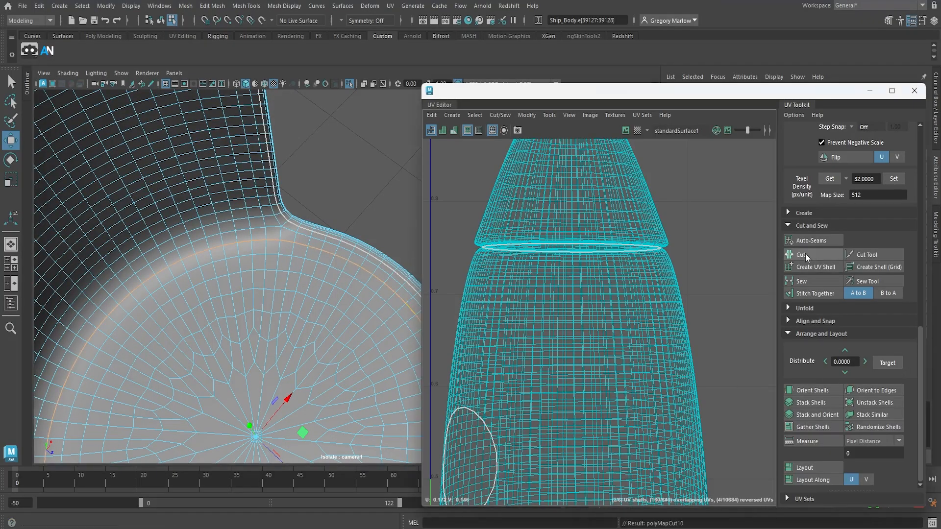
Cut the UVs along the vertical edge loop up the interior's back wall, leaving out the edges that cross the floor
scroll(619, 398, down, 8)
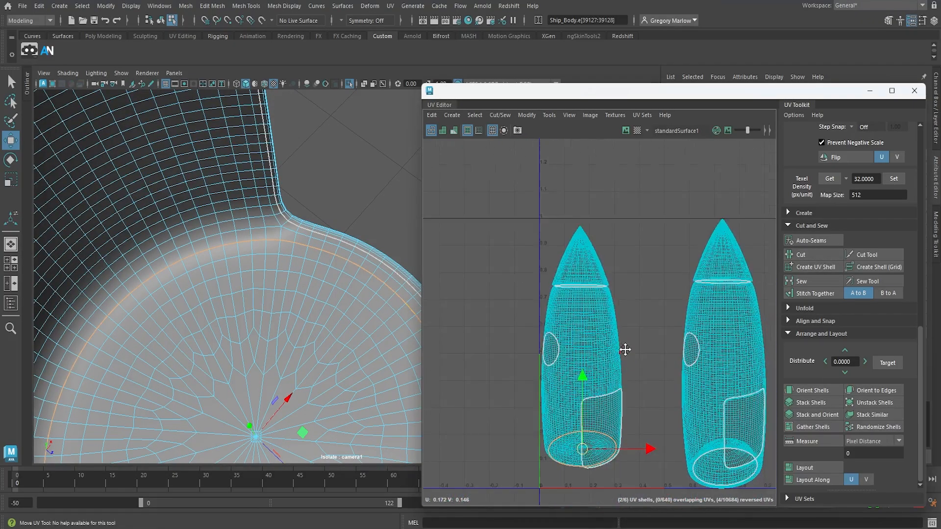
alt+drag(320, 330, 149, 323)
alt+middle_drag(300, 321, 279, 307)
alt+drag(280, 307, 247, 277)
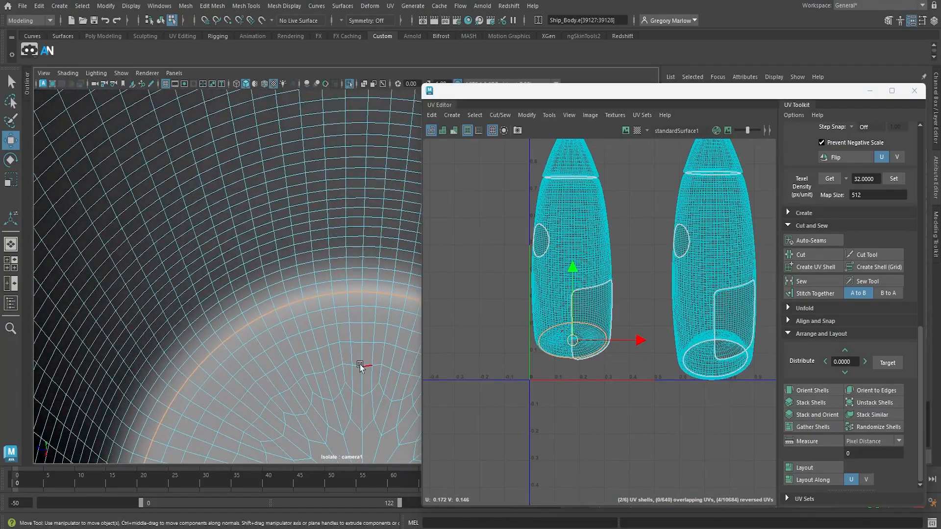
scroll(361, 365, down, 8)
mouse_move(359, 407)
alt+mouse_down()
mouse_move(363, 368)
mouse_move(365, 404)
alt+mouse_up()
scroll(366, 405, down, 2)
alt+middle_drag(365, 405, 367, 346)
alt+right_drag(355, 369, 578, 411)
alt+middle_drag(353, 433, 313, 355)
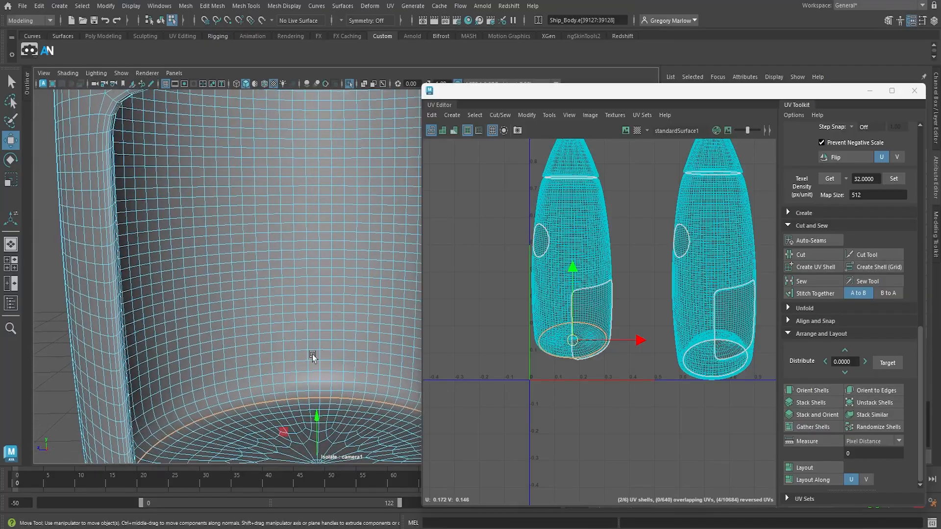
click(319, 393)
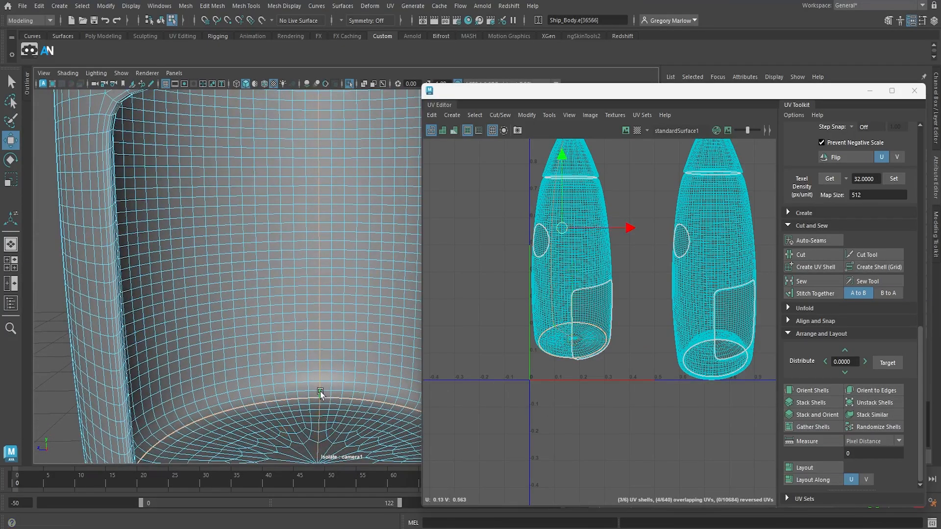
click(319, 392)
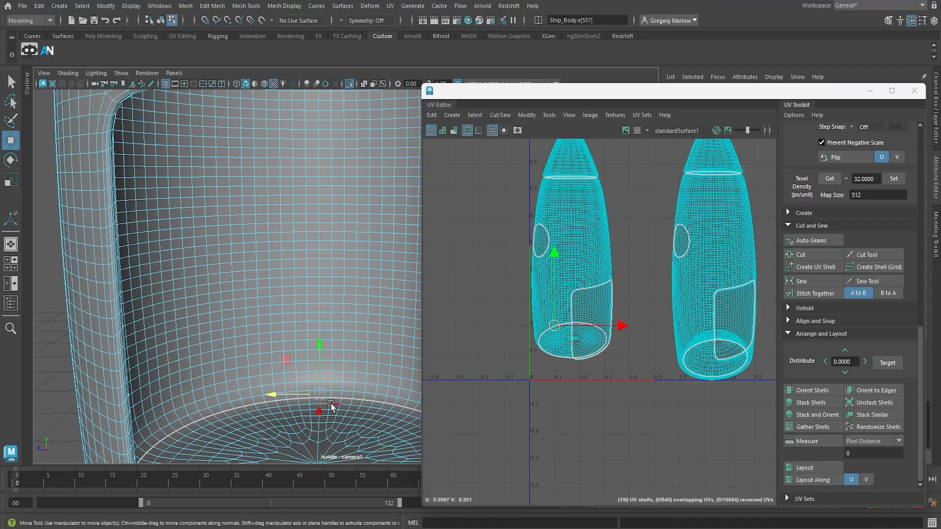
alt+drag(317, 305, 342, 243)
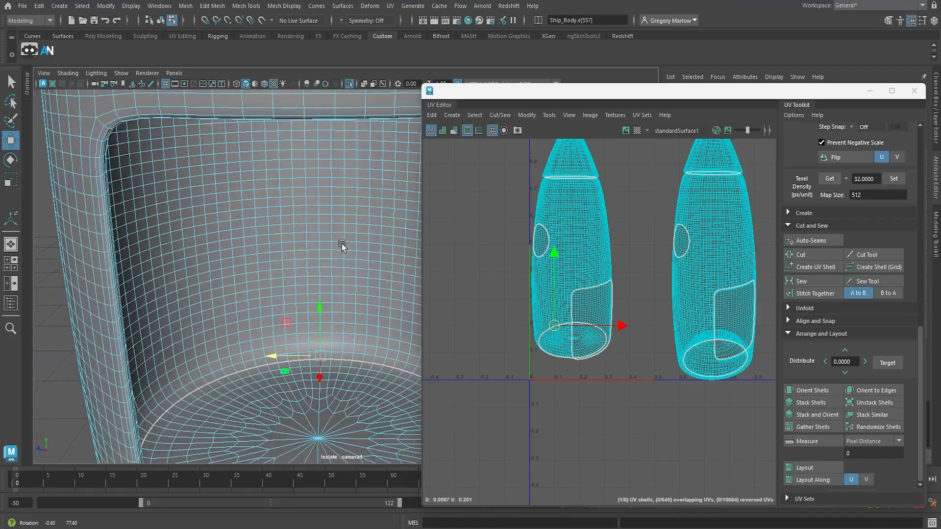
double_click(319, 280)
alt+drag(354, 359, 337, 372)
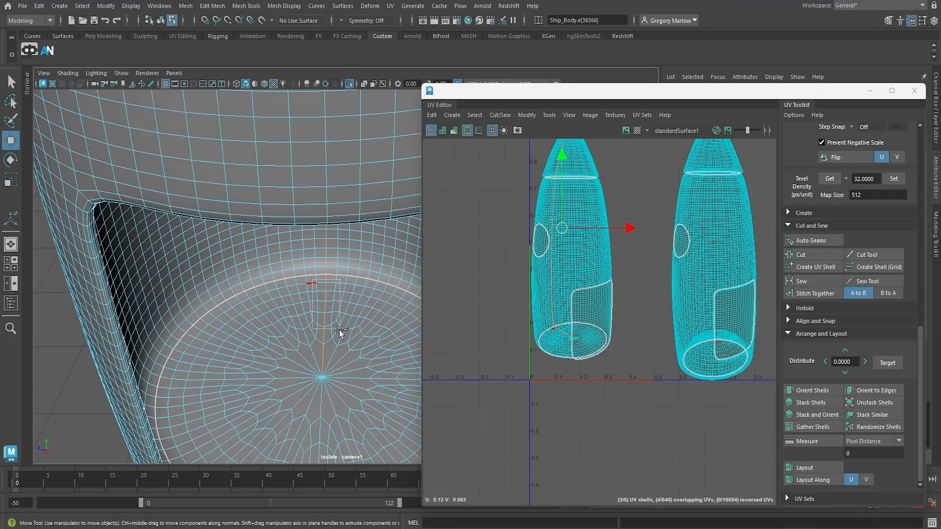
drag(340, 330, 337, 374)
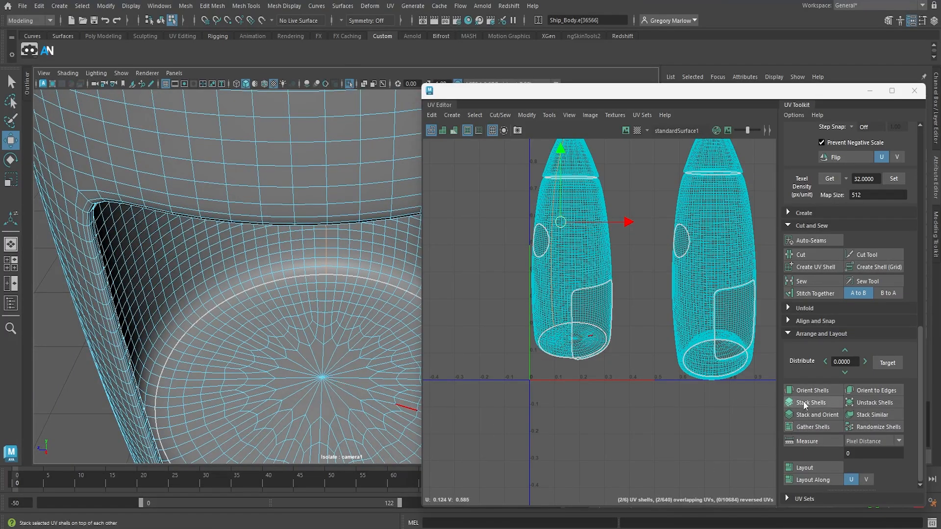
click(810, 255)
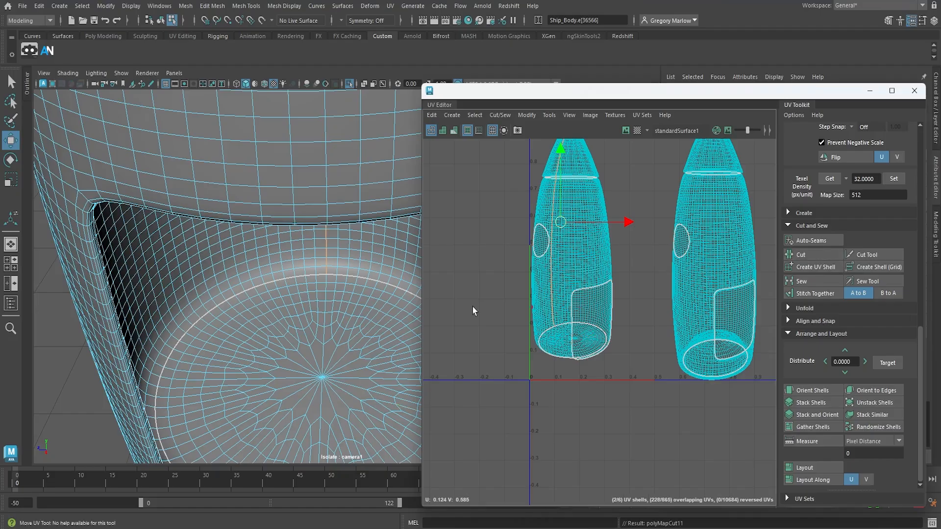
Display the body in wireframe and select an edge on the outer hull in line with the interior back wall's vertical seam
alt+drag(216, 310, 476, 276)
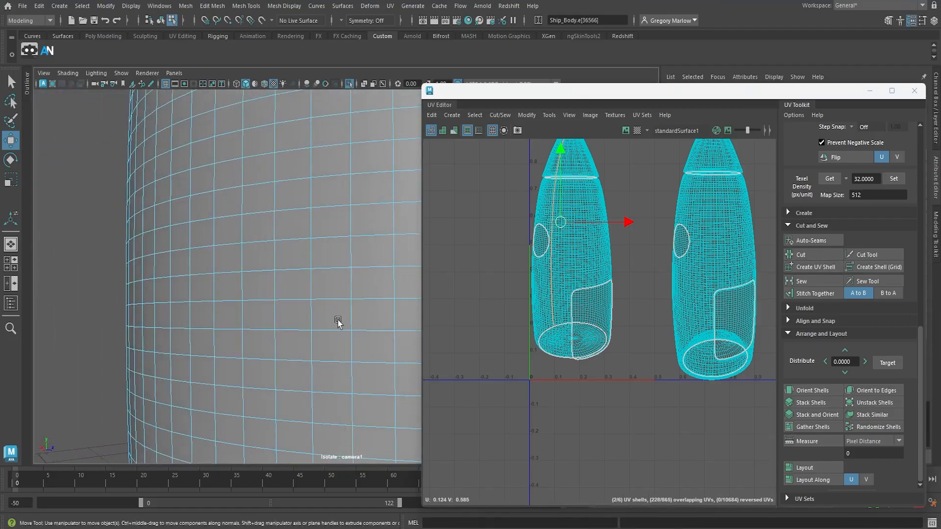
alt+right_drag(338, 321, 173, 284)
alt+drag(173, 284, 51, 358)
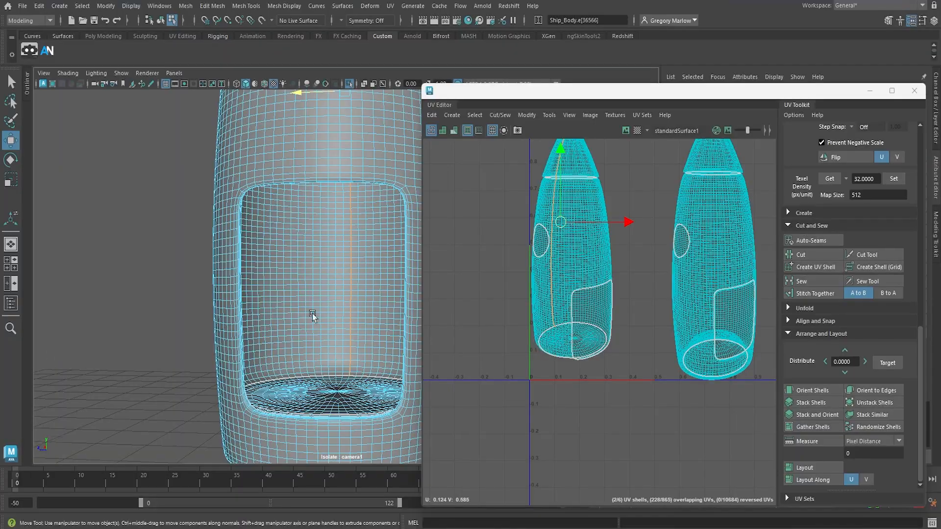
alt+right_drag(313, 313, 446, 374)
key(4)
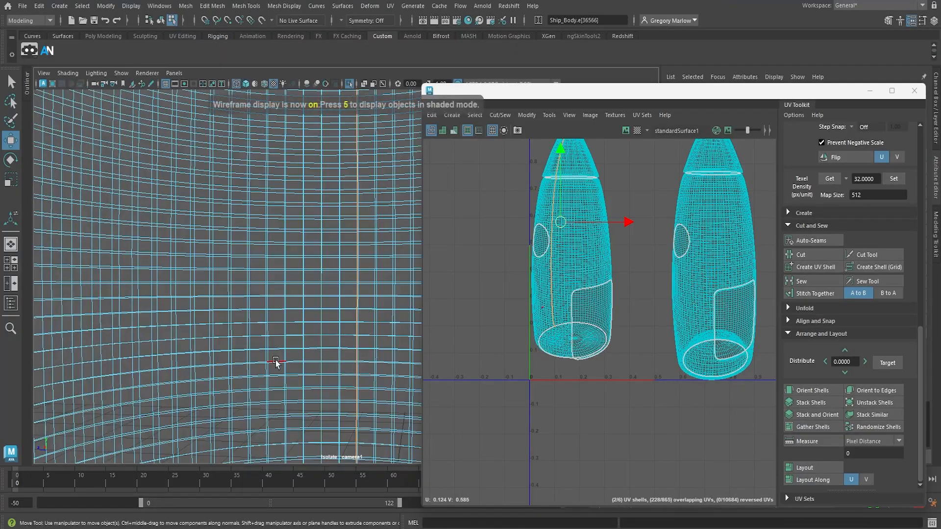
mouse_move(273, 362)
alt+right_down()
mouse_move(396, 381)
mouse_move(114, 344)
alt+right_up()
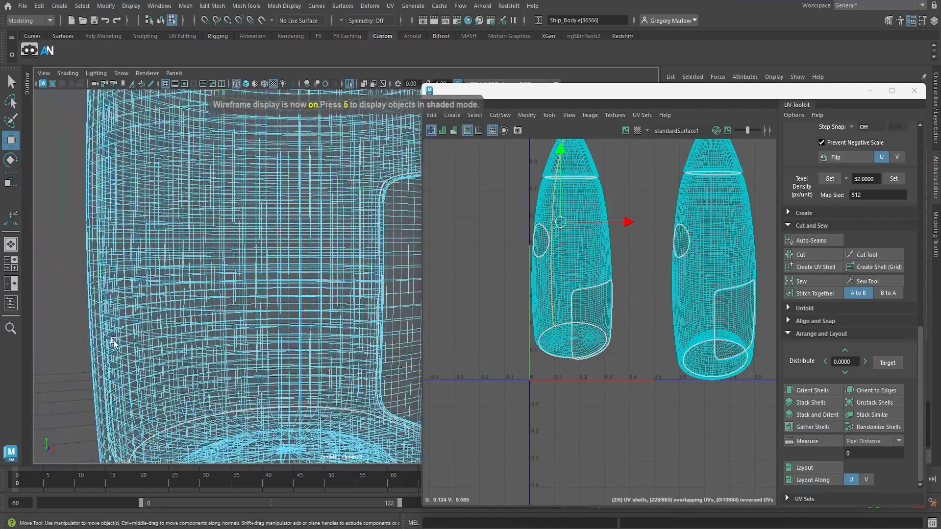
alt+drag(158, 351, 269, 347)
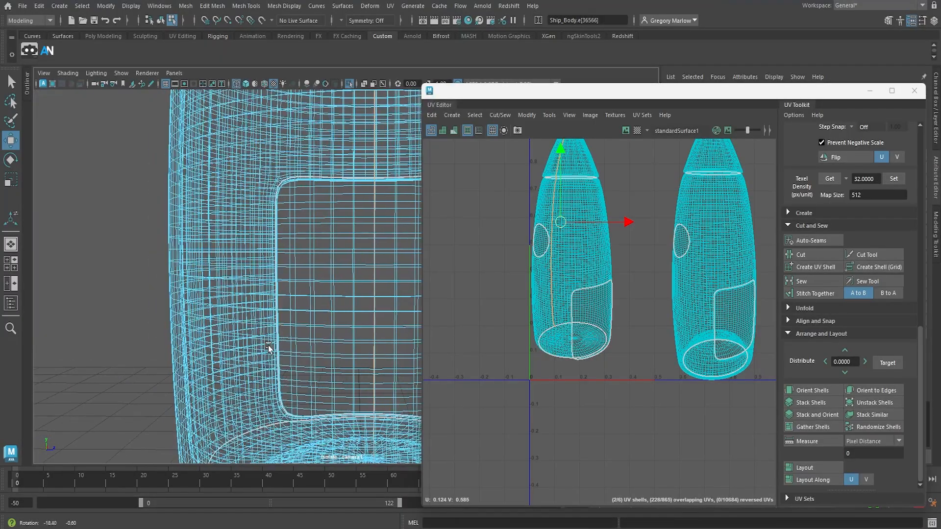
click(376, 337)
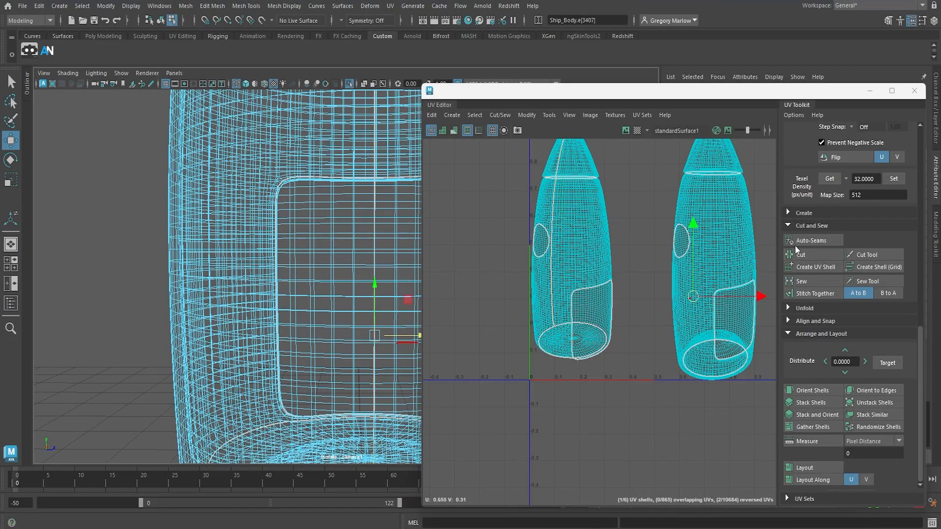
Shade the UV shells and the model, and cut the UVs along the outer hull's vertical edge loop, leaving out the edges across its base
key(5)
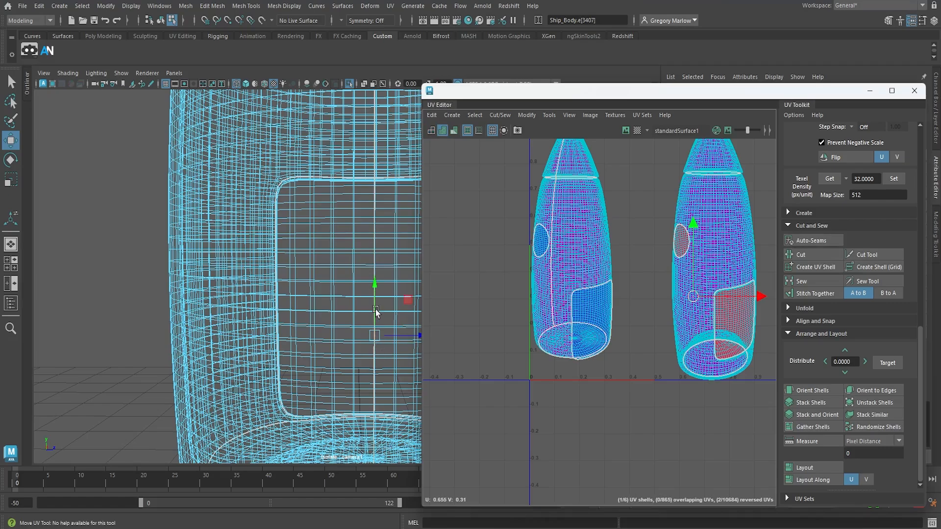
key(5)
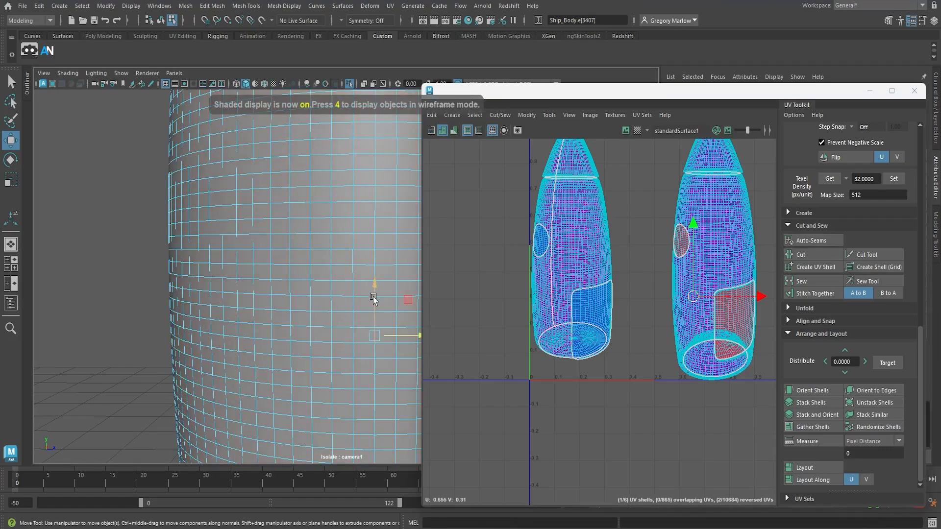
click(374, 257)
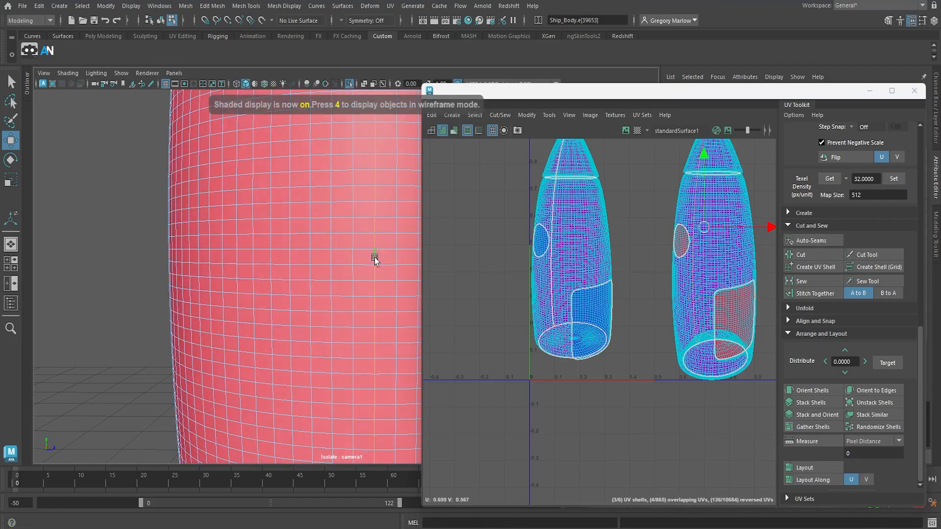
alt+drag(361, 395, 373, 324)
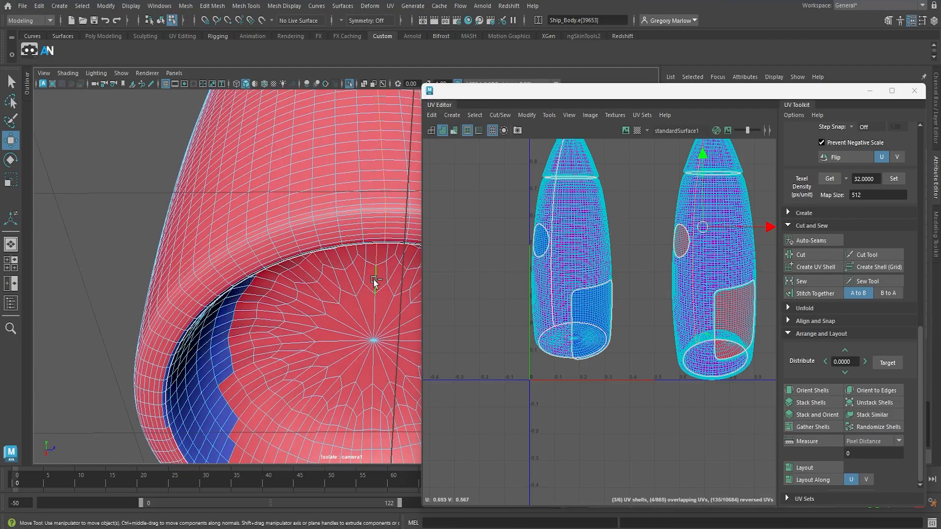
alt+drag(375, 294, 340, 277)
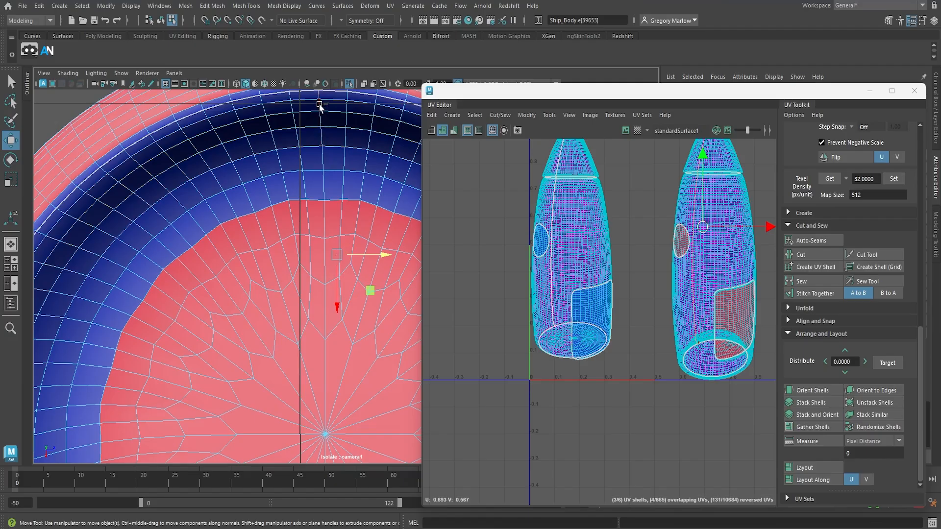
alt+drag(320, 164, 328, 386)
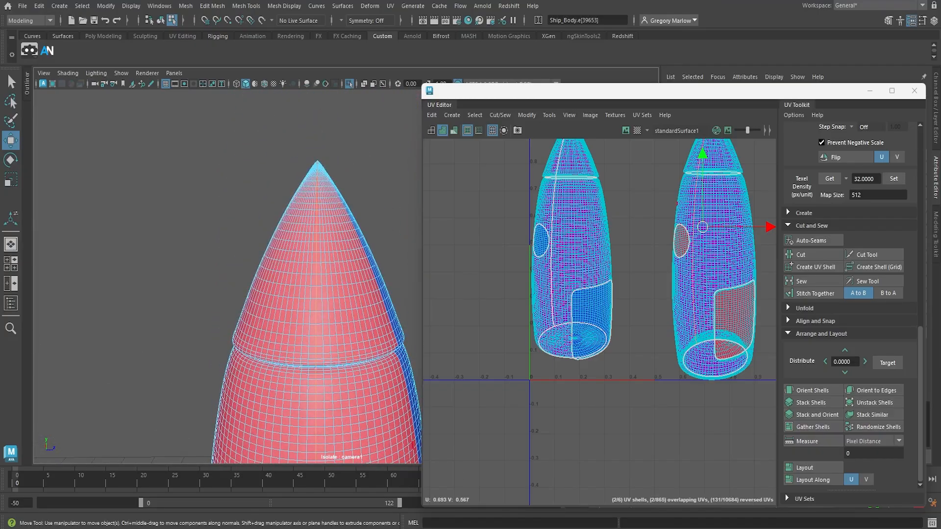
click(813, 254)
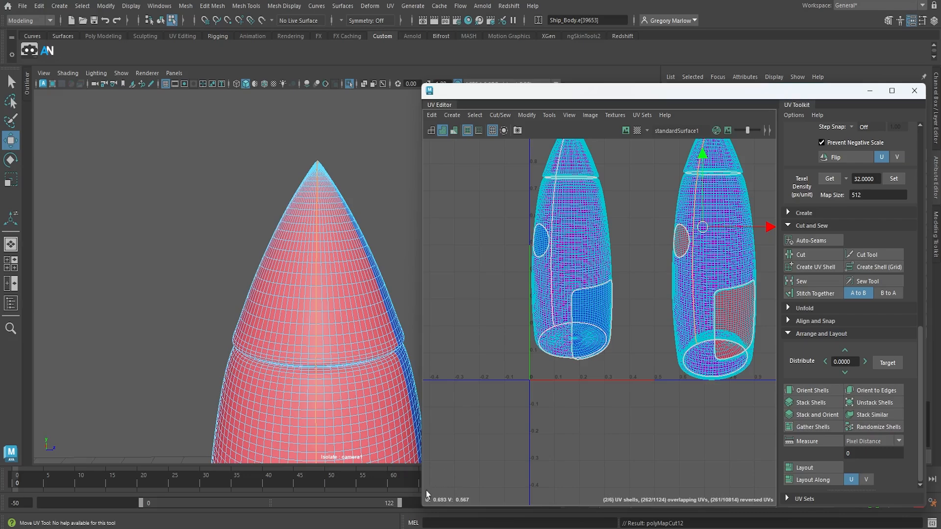
Select all of the body's UV shells and unfold them
right_drag(633, 313, 596, 312)
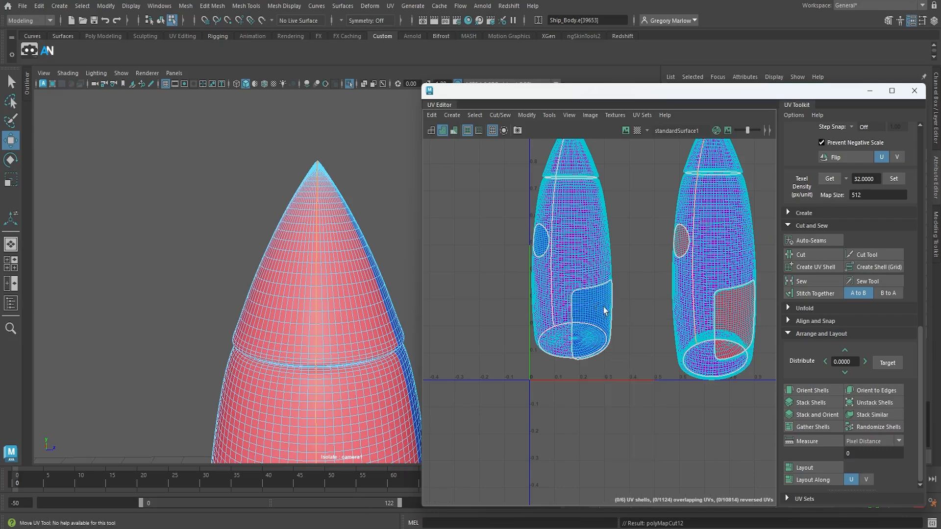
scroll(660, 344, down, 5)
drag(574, 186, 735, 434)
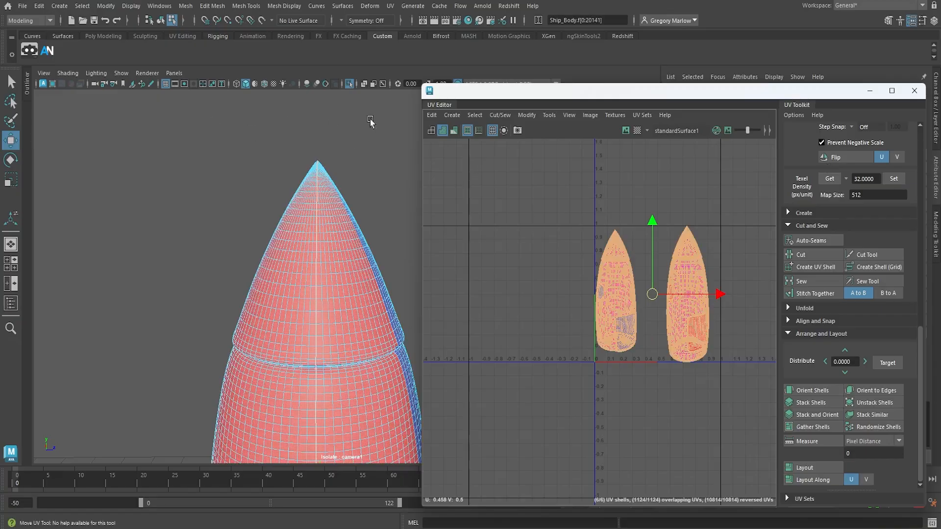
click(521, 116)
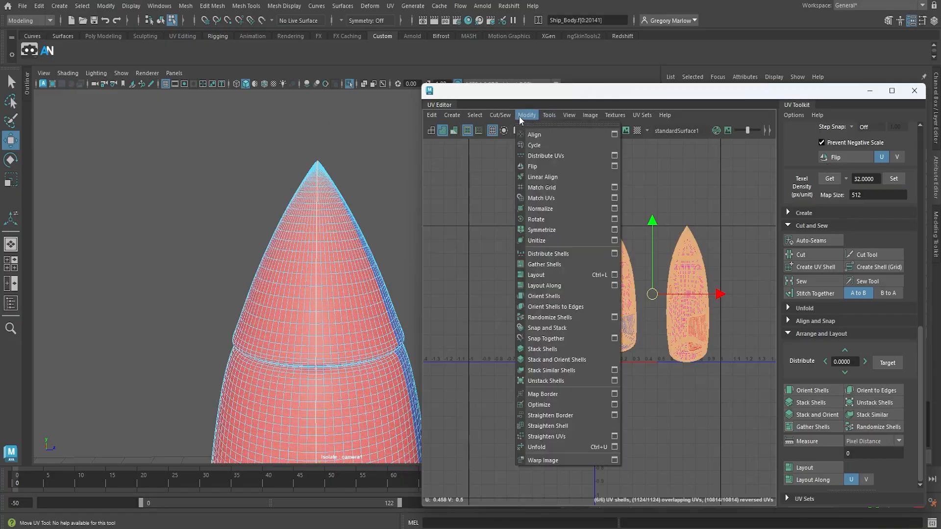
click(550, 444)
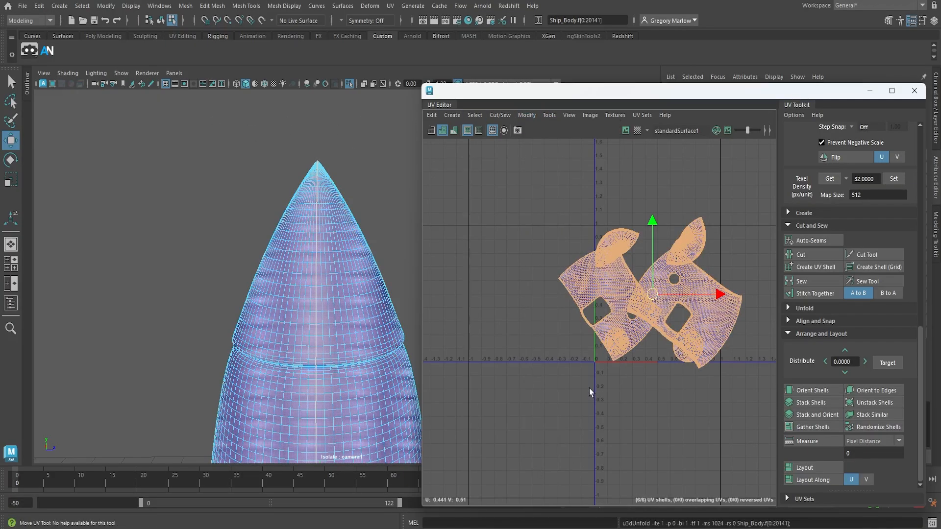
Orient all the unfolded shells so they run parallel to the U and V axes
scroll(613, 407, up, 4)
alt+middle_drag(622, 403, 588, 513)
alt+middle_drag(584, 396, 557, 446)
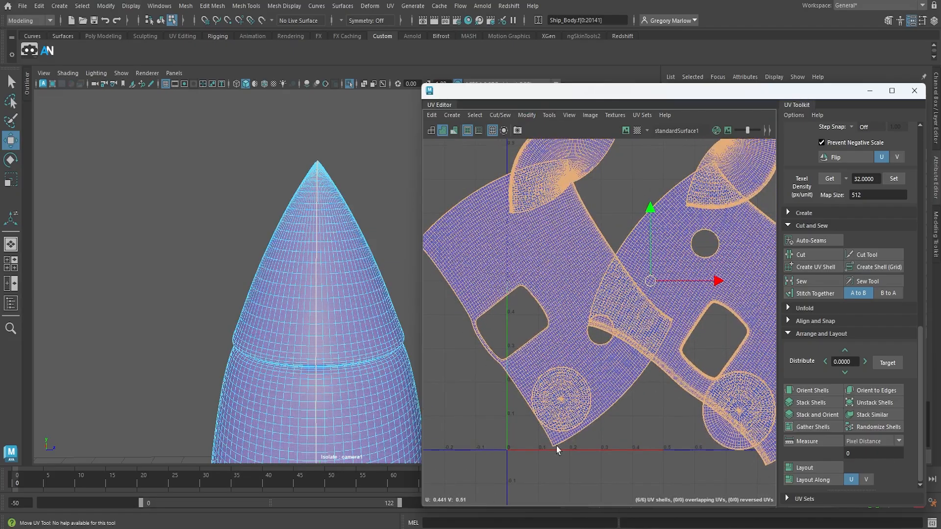
alt+middle_drag(553, 399, 568, 416)
alt+right_drag(658, 413, 548, 409)
alt+middle_drag(548, 410, 524, 346)
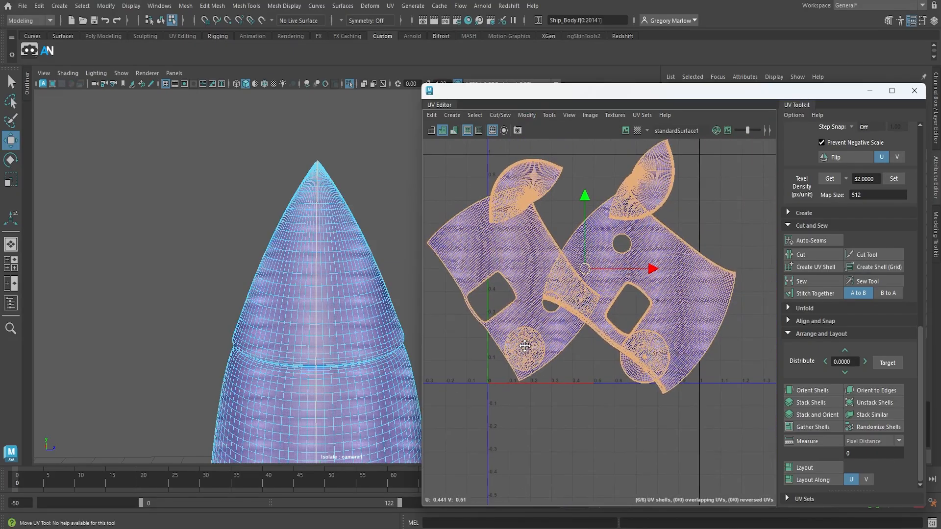
click(812, 390)
Select the two nose cone shells and rotate them counterclockwise by 45 degrees twice
click(592, 274)
click(522, 202)
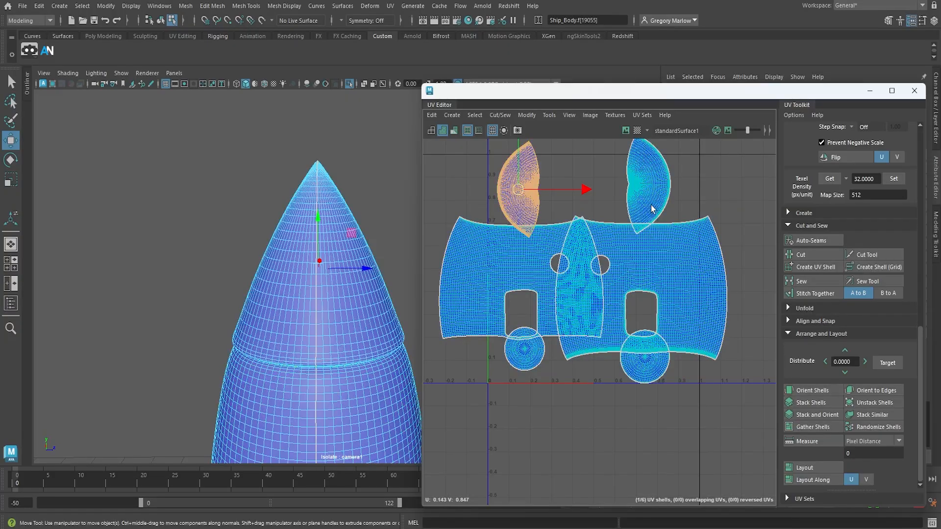
shift+click(654, 193)
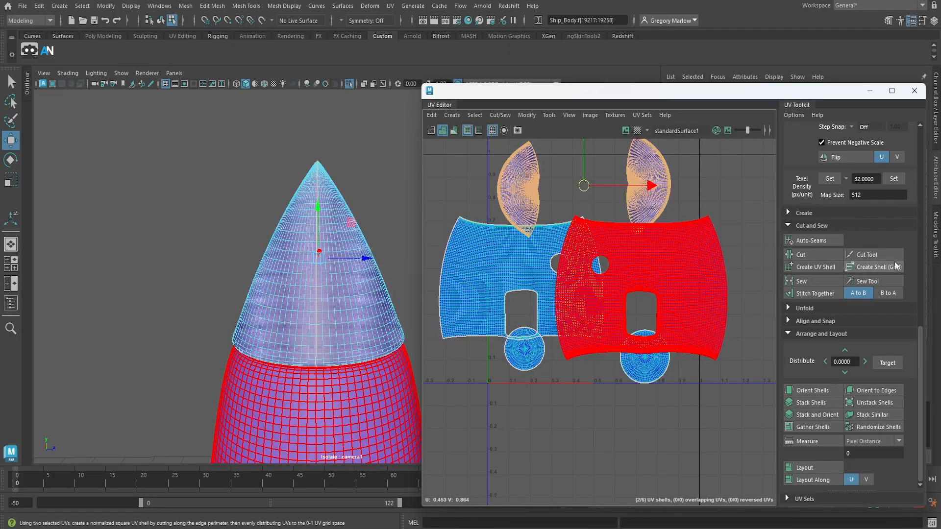
scroll(870, 343, up, 3)
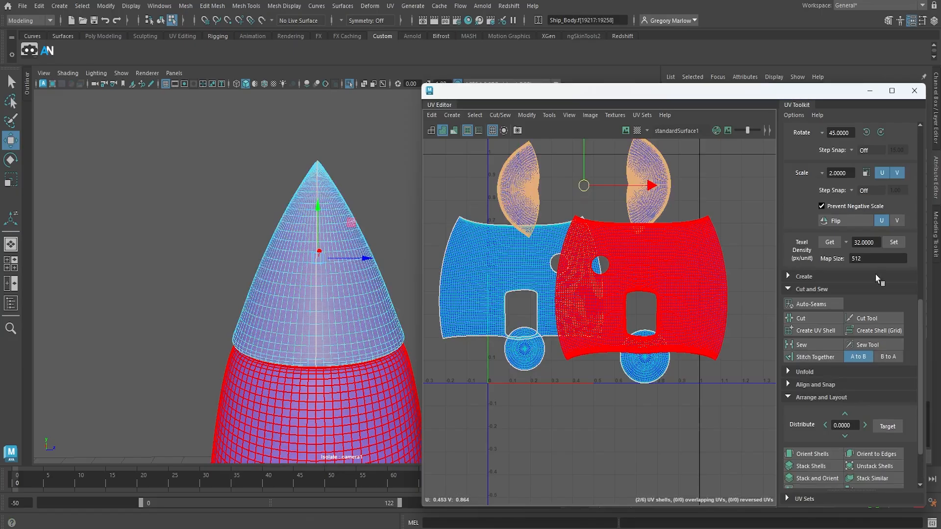
click(866, 164)
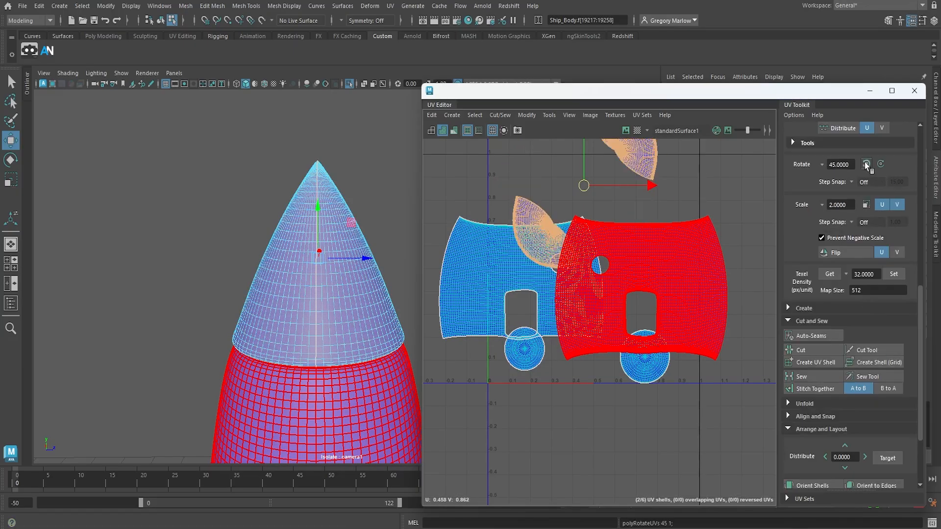
click(866, 164)
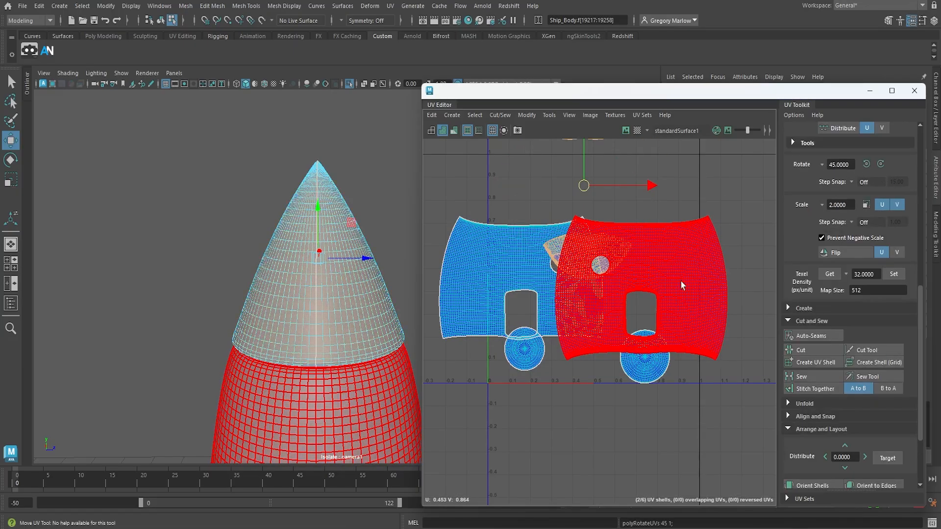
Select all six UV shells and lay them out automatically within the UV tile
click(722, 202)
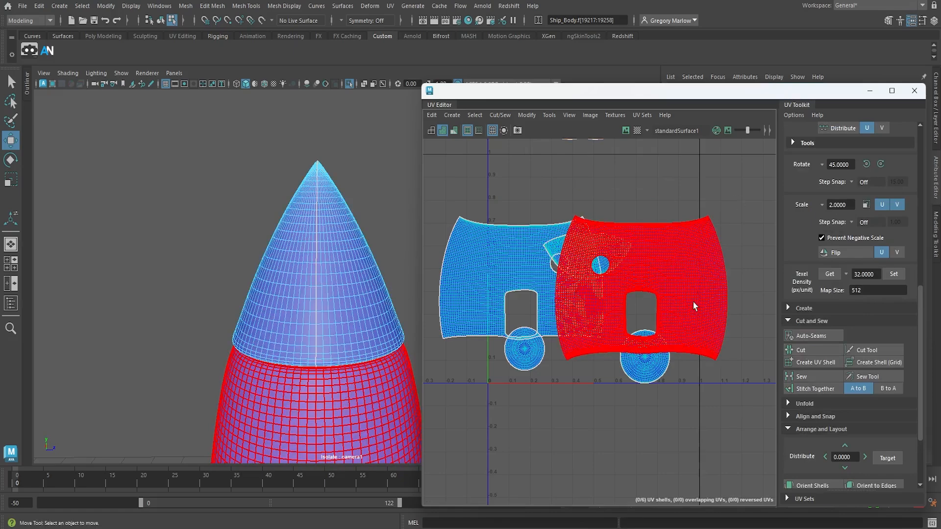
scroll(692, 311, down, 2)
drag(478, 144, 691, 398)
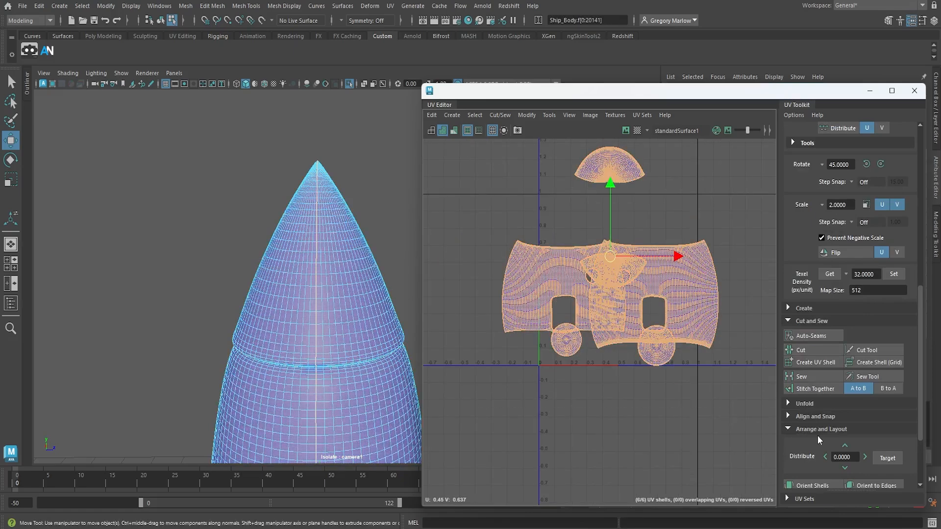
scroll(813, 438, down, 3)
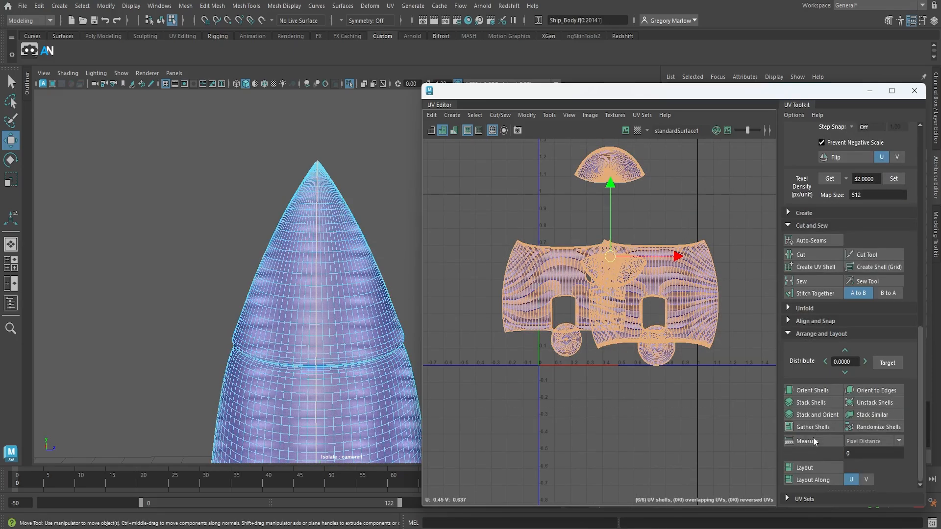
click(805, 468)
click(755, 252)
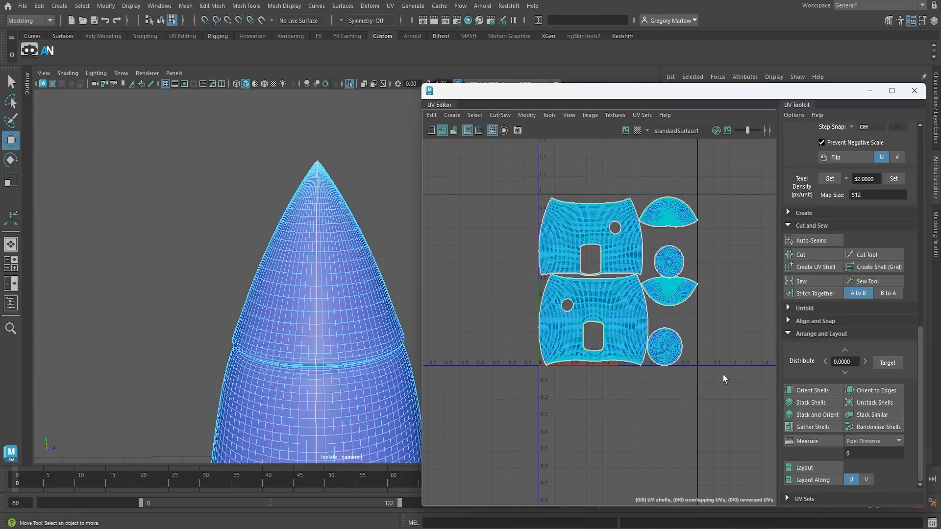
scroll(691, 329, up, 5)
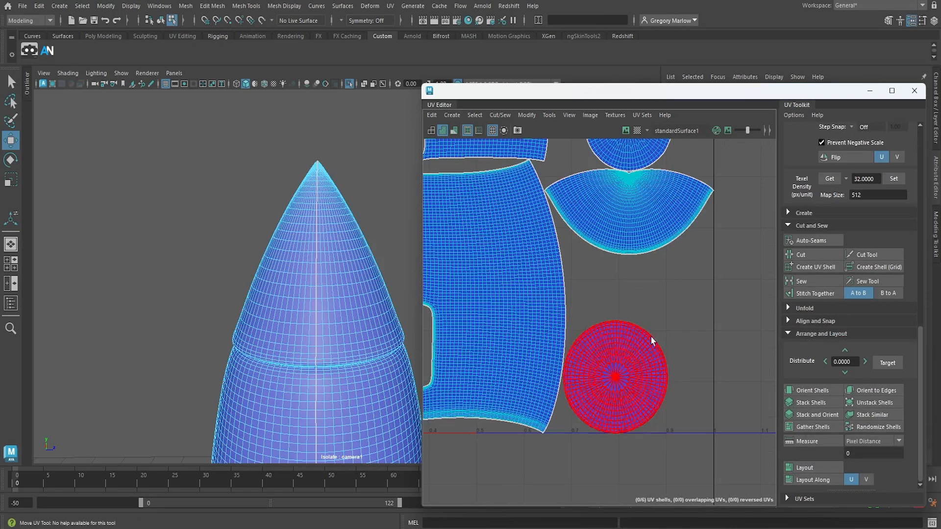
scroll(531, 360, down, 4)
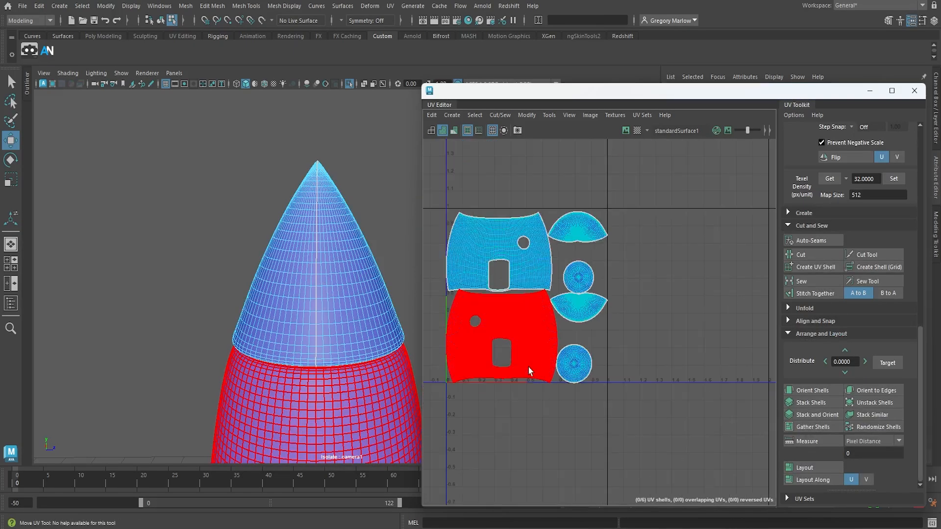
scroll(524, 372, up, 5)
scroll(515, 381, down, 3)
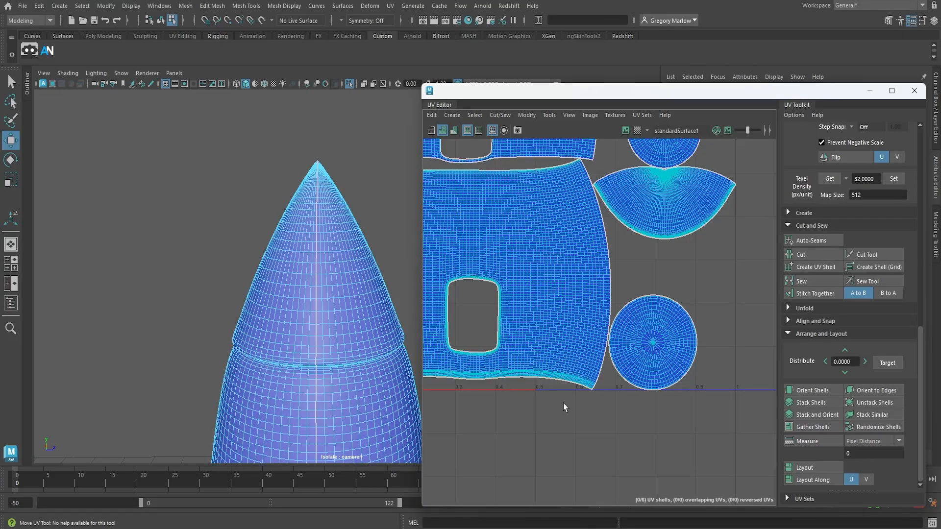
scroll(566, 419, down, 3)
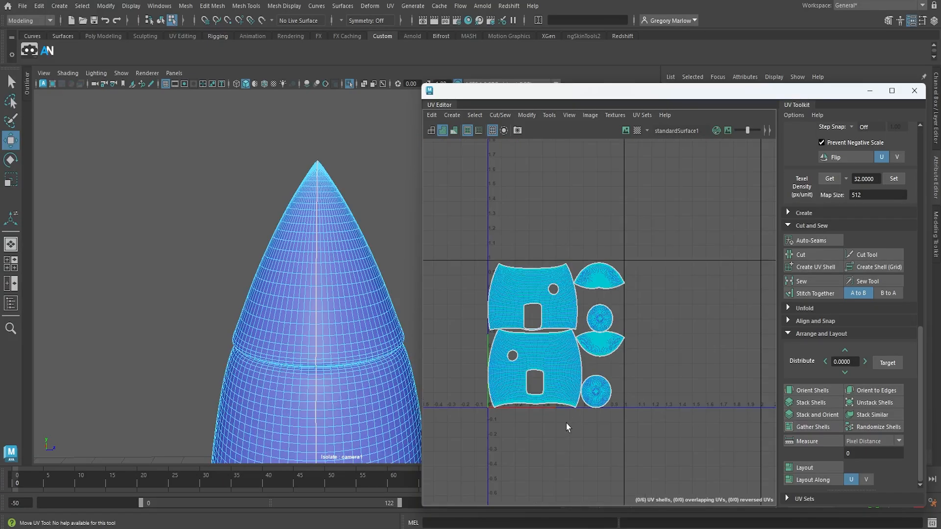
Return to object mode, clear the selection and reselect the whole ship body
right_drag(363, 343, 402, 217)
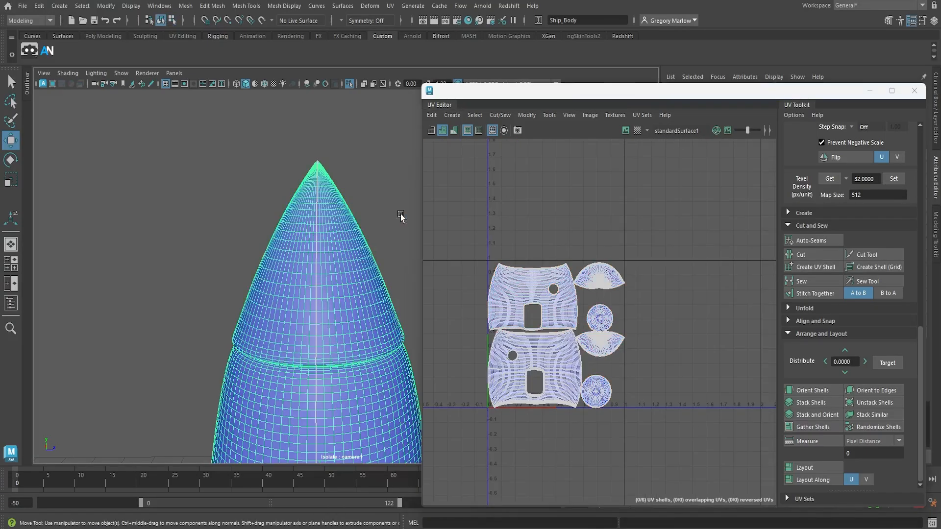
click(403, 218)
scroll(362, 330, down, 5)
scroll(361, 332, down, 4)
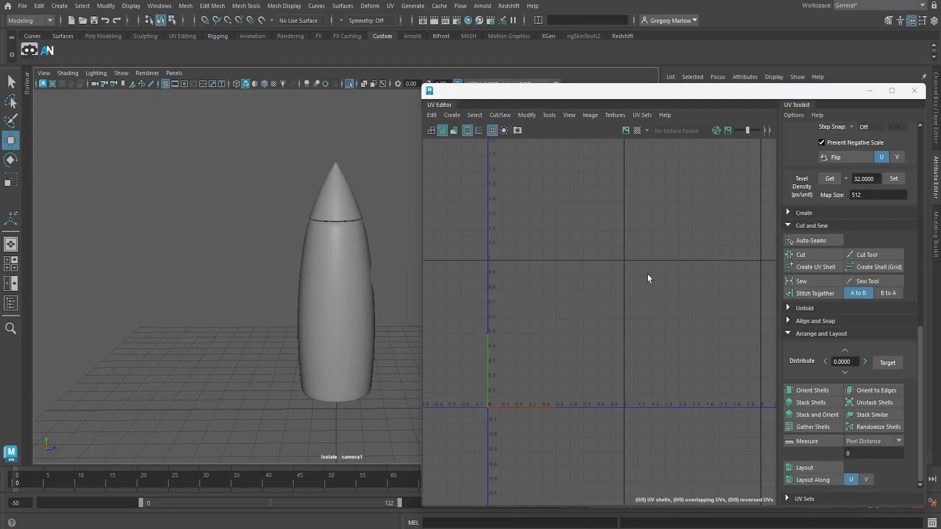
alt+drag(371, 381, 316, 362)
click(346, 362)
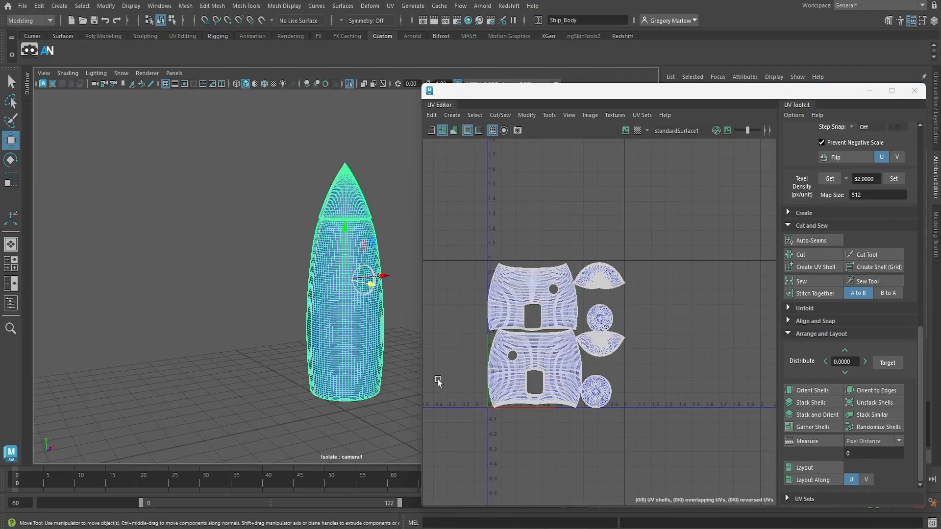
Show the whole scene again and select the ship's door, thruster, body and three fins, leaving out the window trim and glass
click(348, 84)
alt+drag(358, 379, 297, 398)
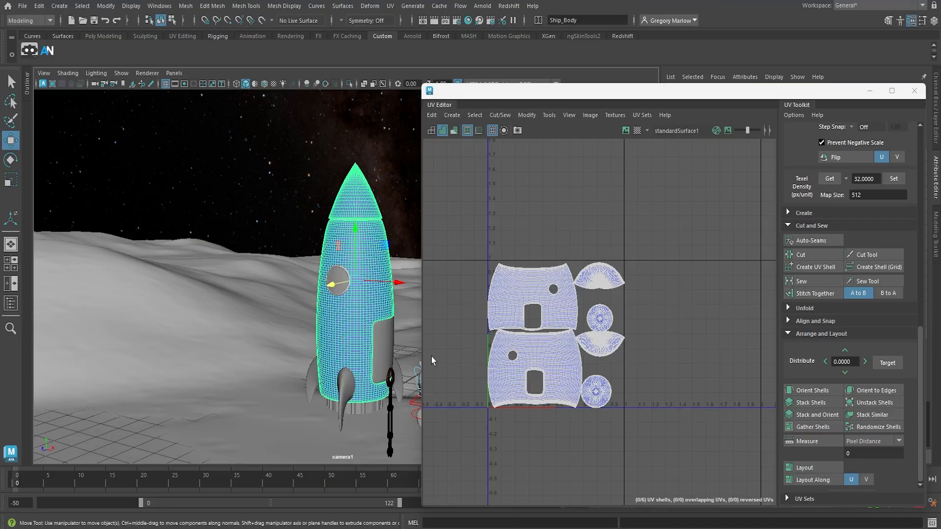
click(28, 87)
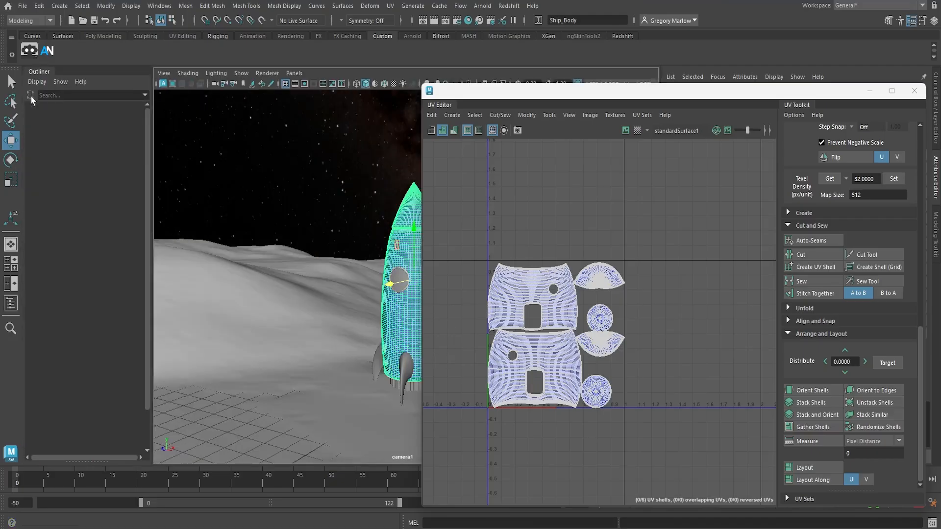
click(65, 159)
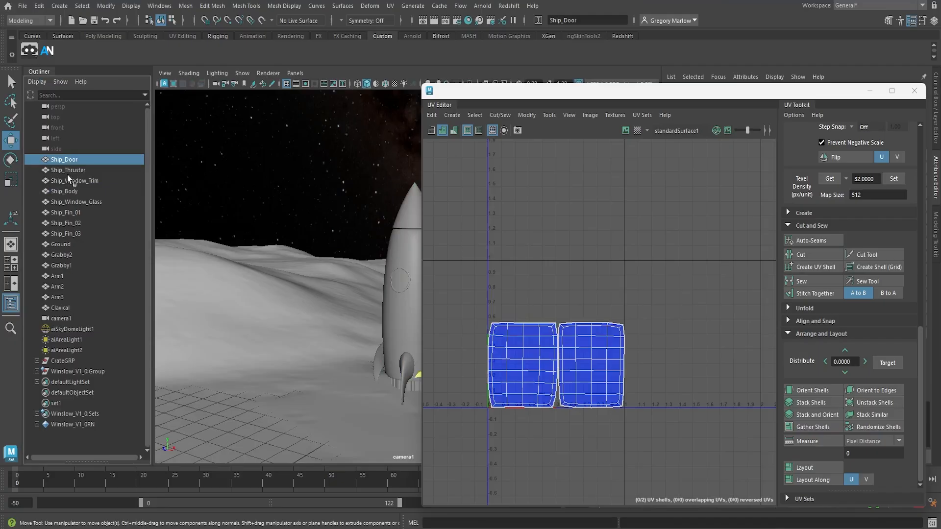
shift+click(78, 234)
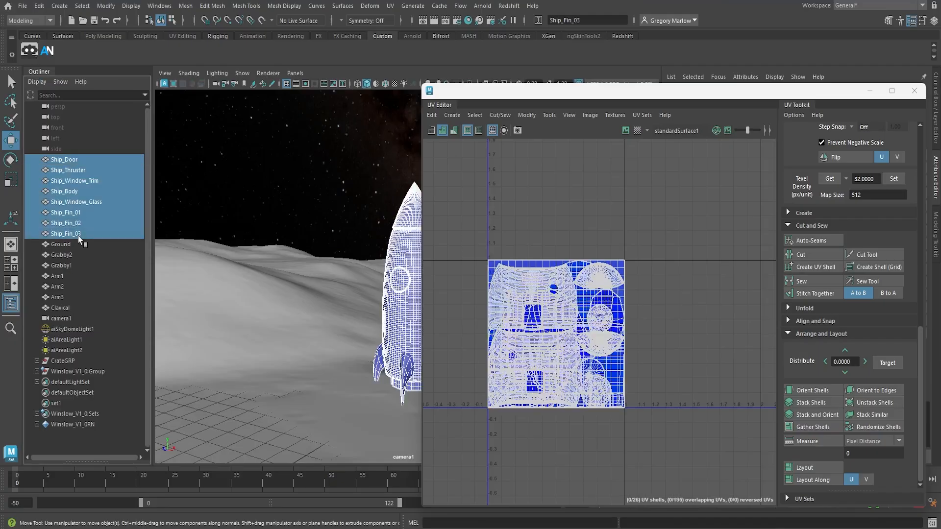
ctrl+click(75, 180)
ctrl+click(93, 202)
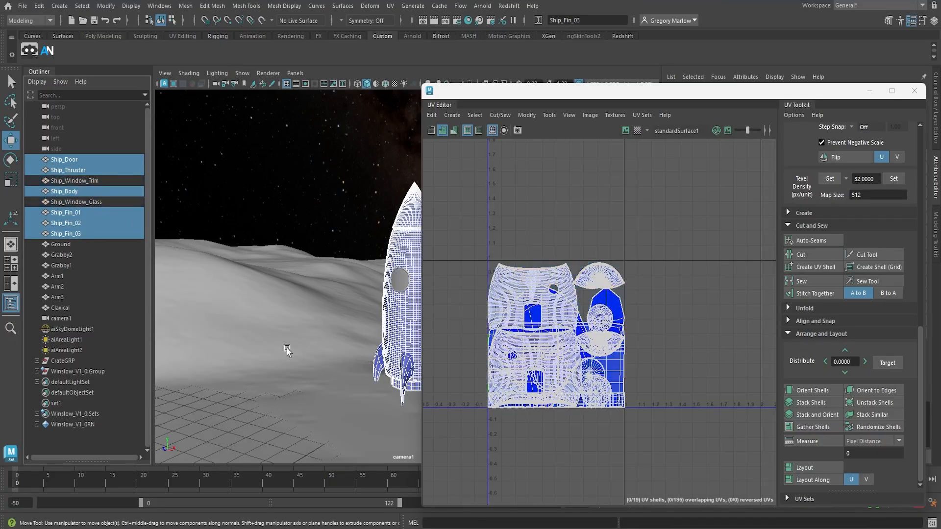
Try an automatic UV layout of all the selected ship parts together, and undo it
click(678, 100)
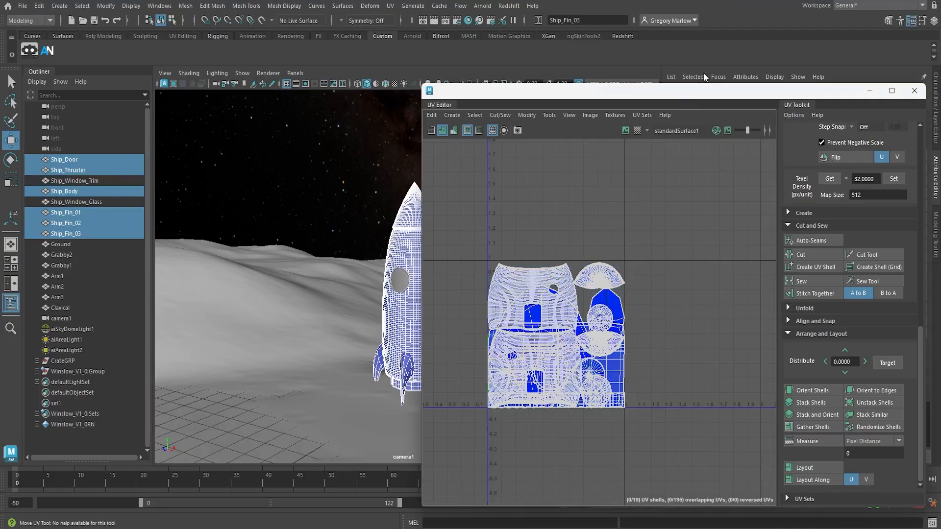
alt+middle_drag(339, 329, 245, 322)
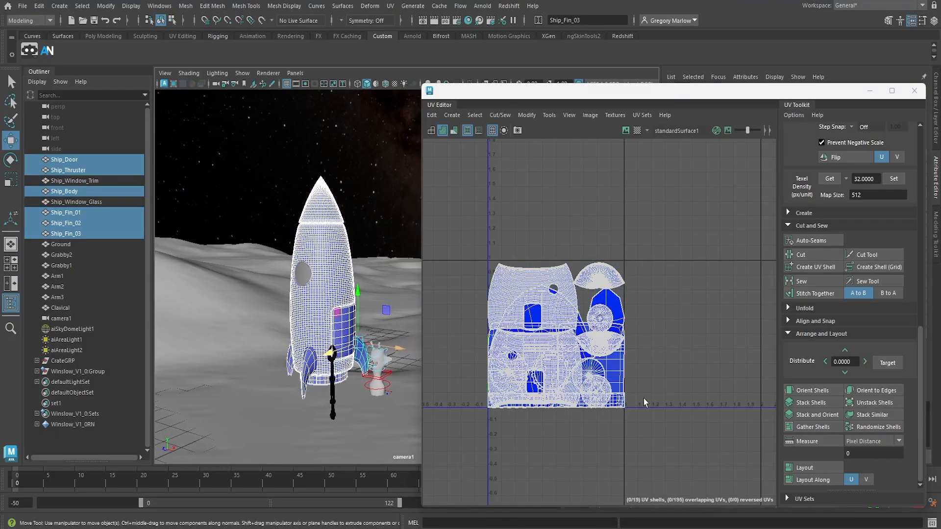
click(819, 467)
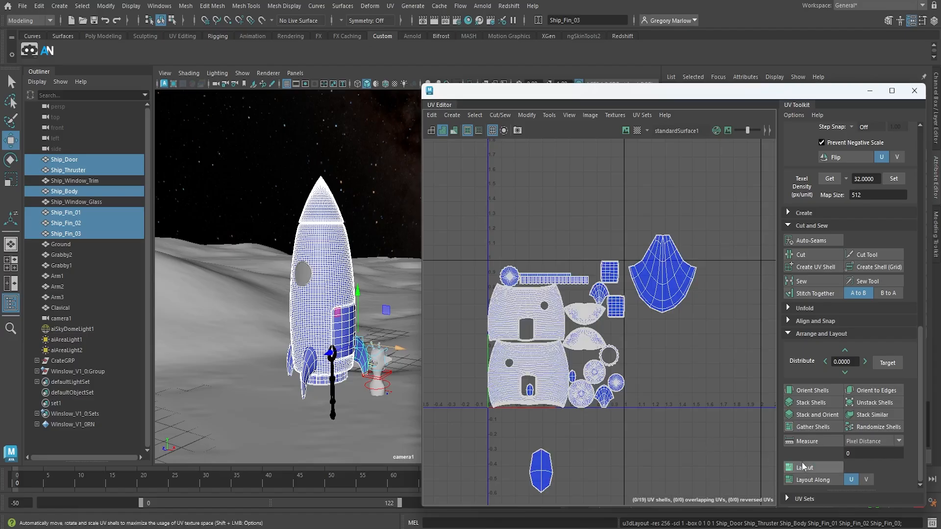
key(ctrl+z)
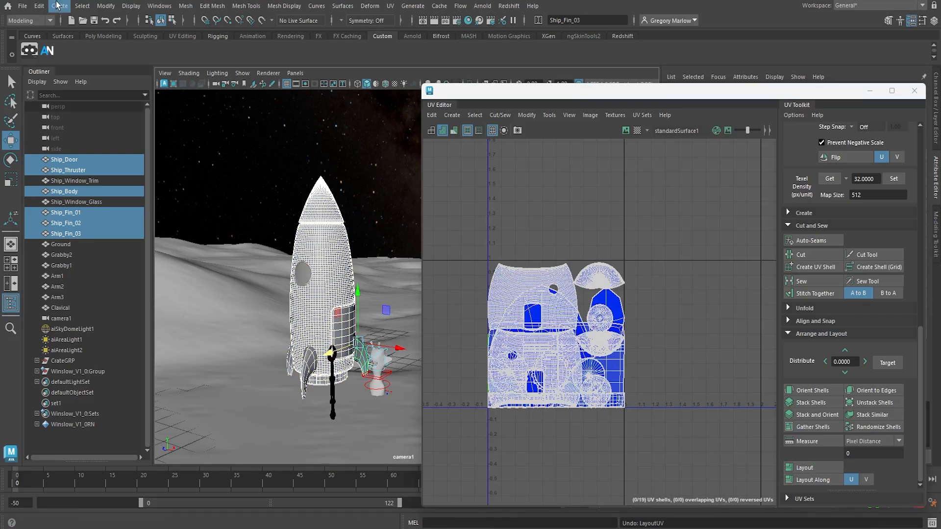
Freeze the transformations of the selected ship parts and delete their construction history
click(126, 6)
mouse_move(106, 6)
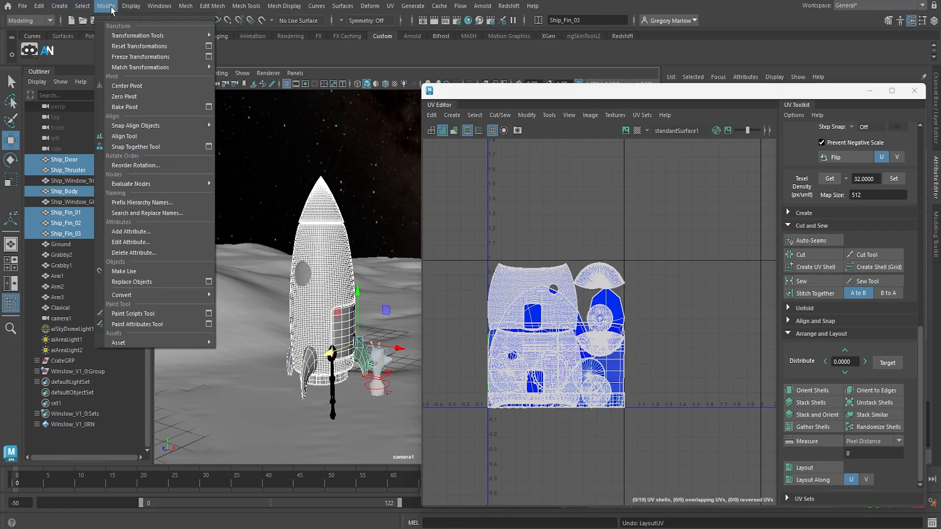
click(133, 58)
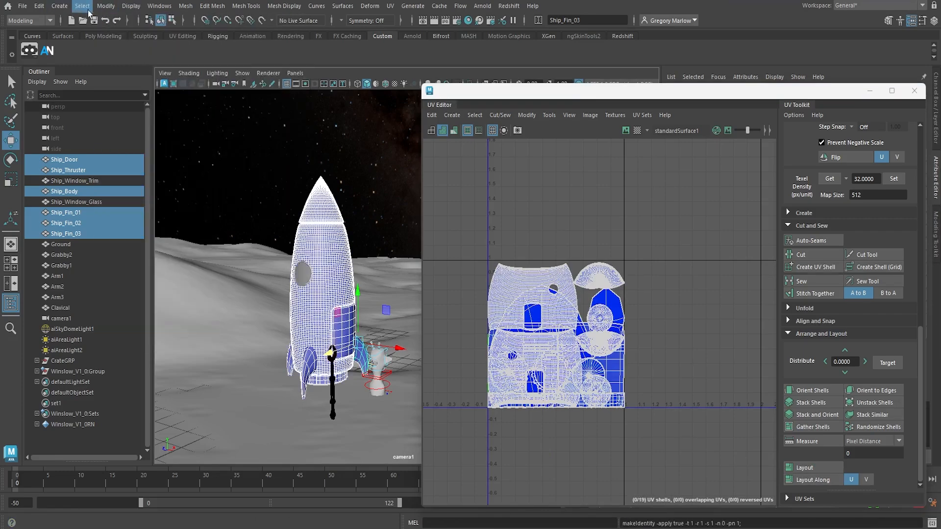
click(39, 6)
mouse_move(69, 133)
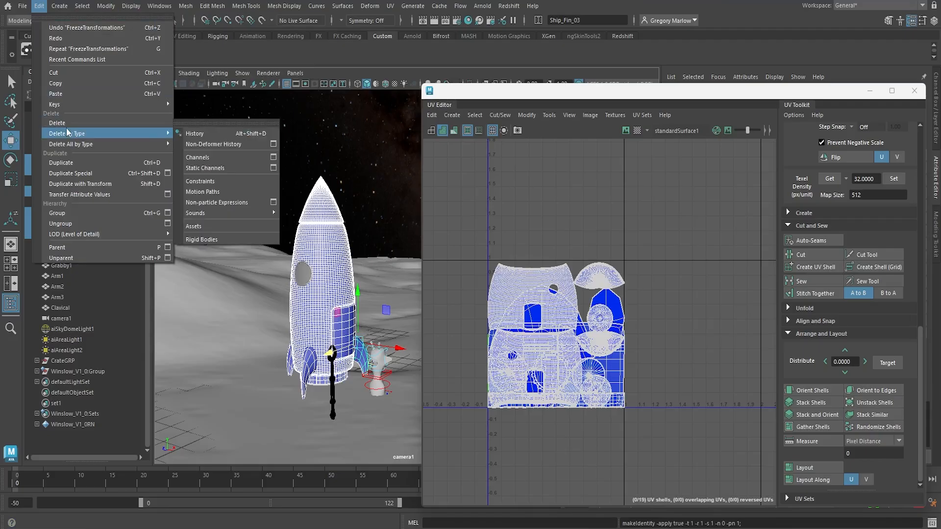
click(198, 133)
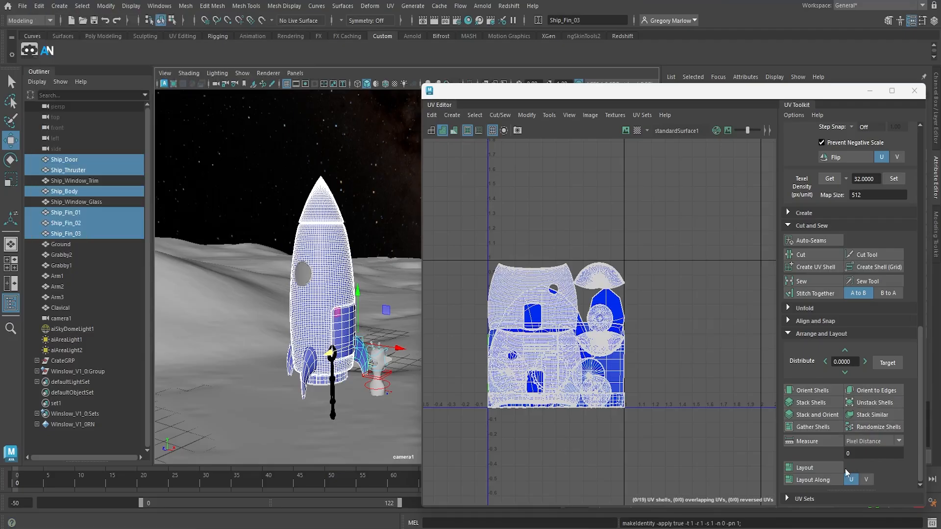
Lay out the UV shells of all selected ship parts together within one UV tile, and put the UV Editor away
click(816, 469)
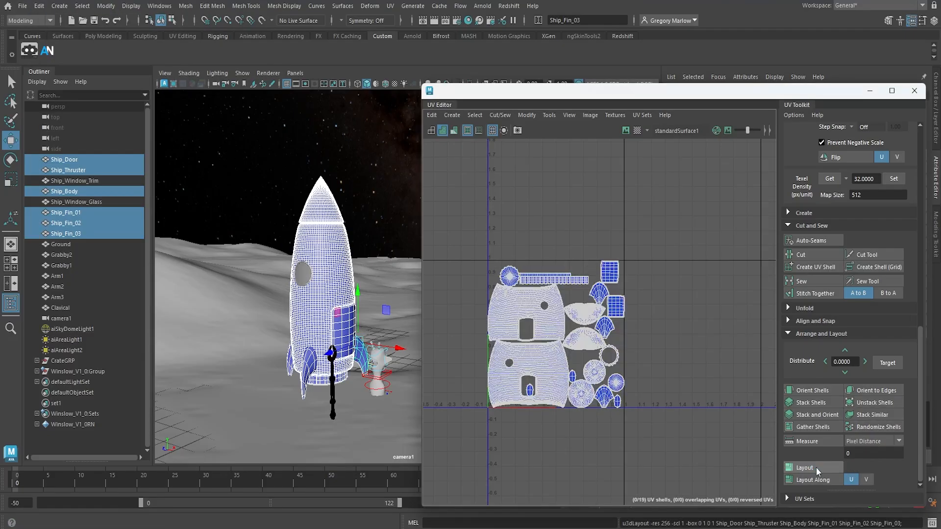
scroll(535, 344, up, 5)
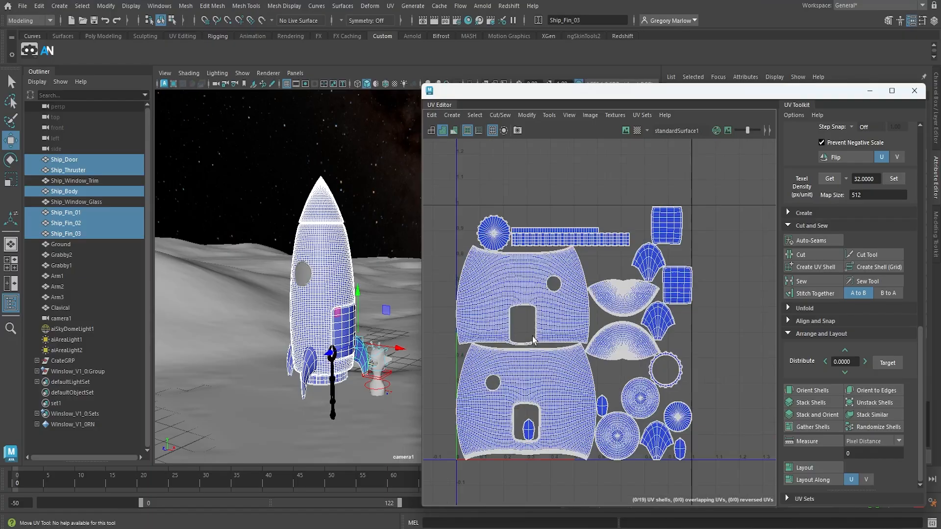
scroll(537, 349, down, 2)
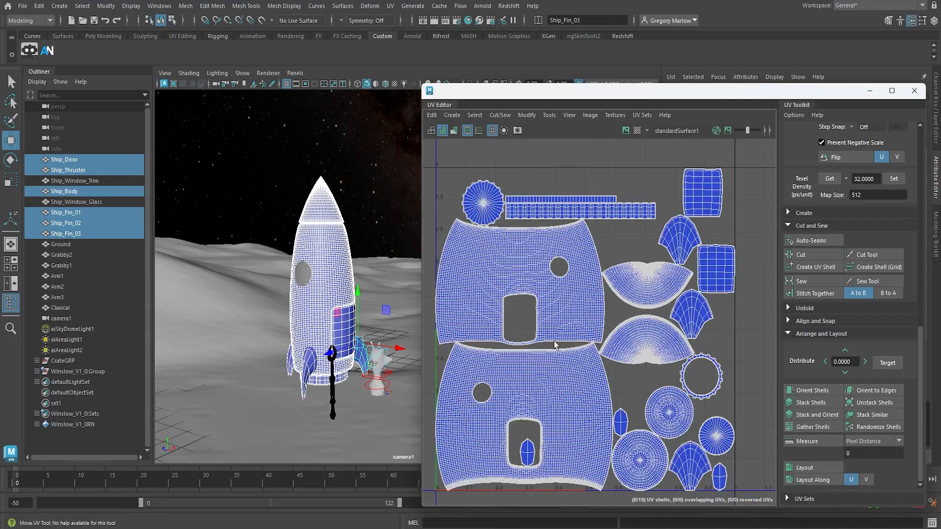
scroll(555, 344, down, 1)
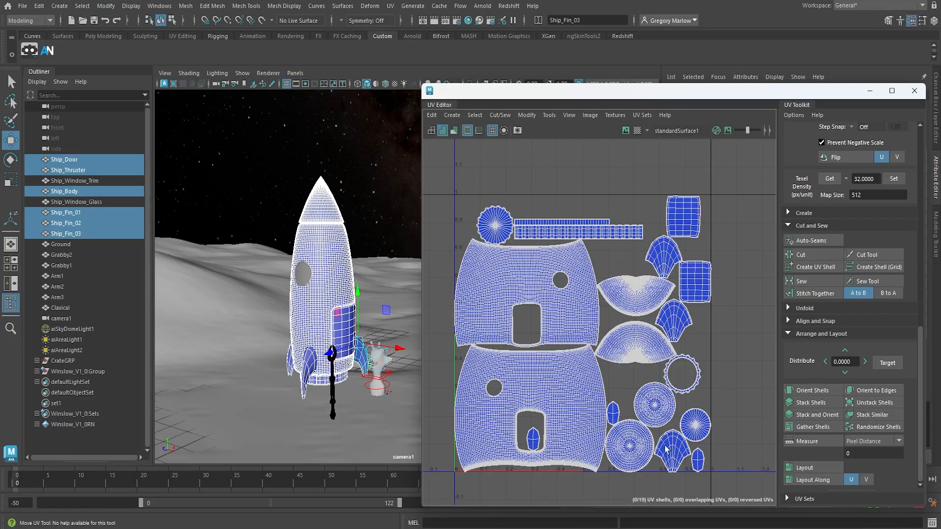
scroll(635, 426, down, 2)
scroll(664, 446, up, 2)
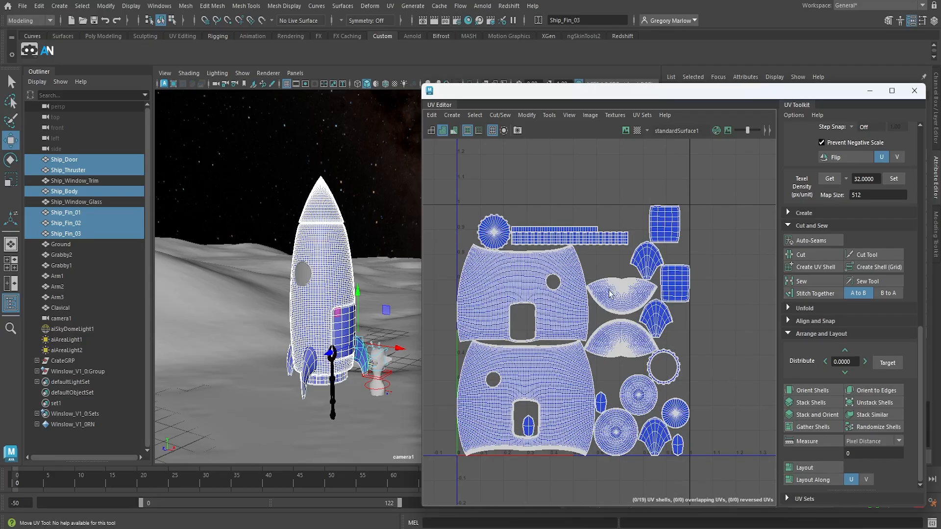
click(892, 91)
Check the ship's body, fins and door in the scene by selecting each part
scroll(533, 354, down, 4)
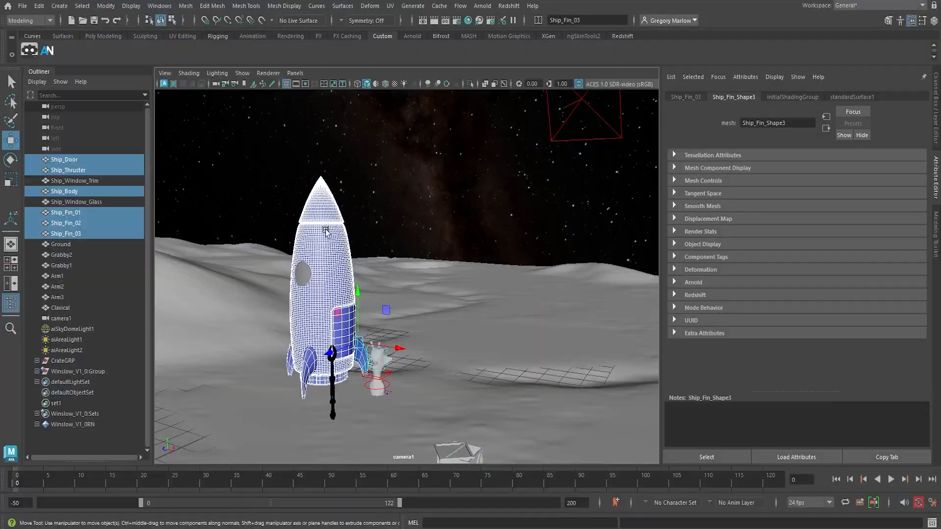
right_click(326, 230)
right_drag(327, 230, 352, 218)
click(396, 257)
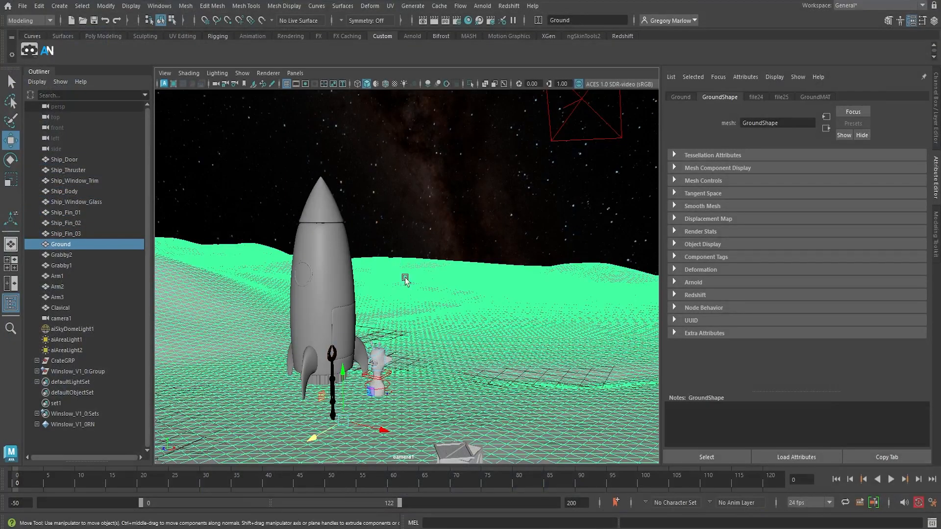
click(348, 292)
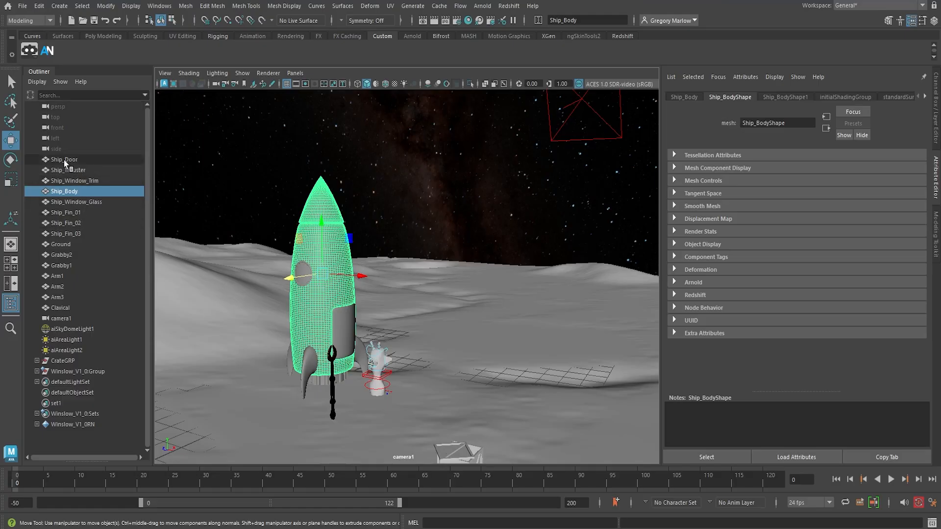
click(308, 373)
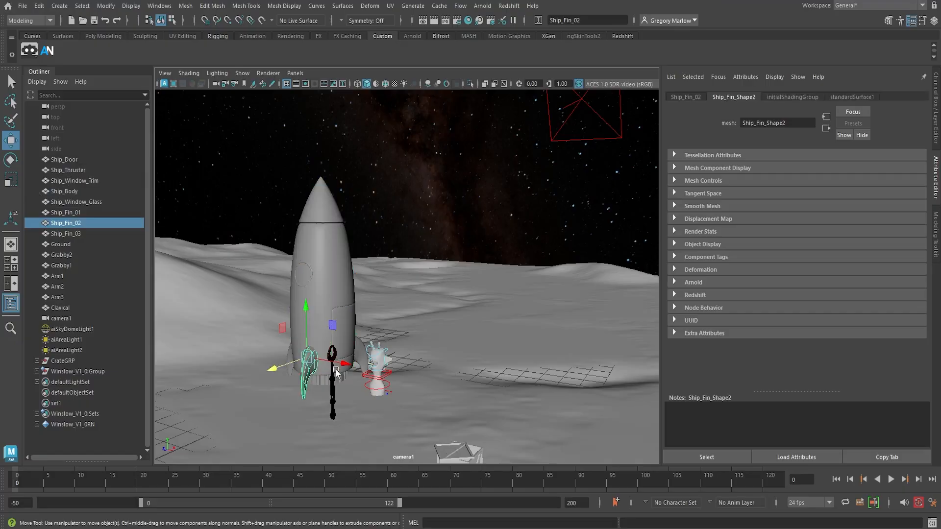
click(354, 349)
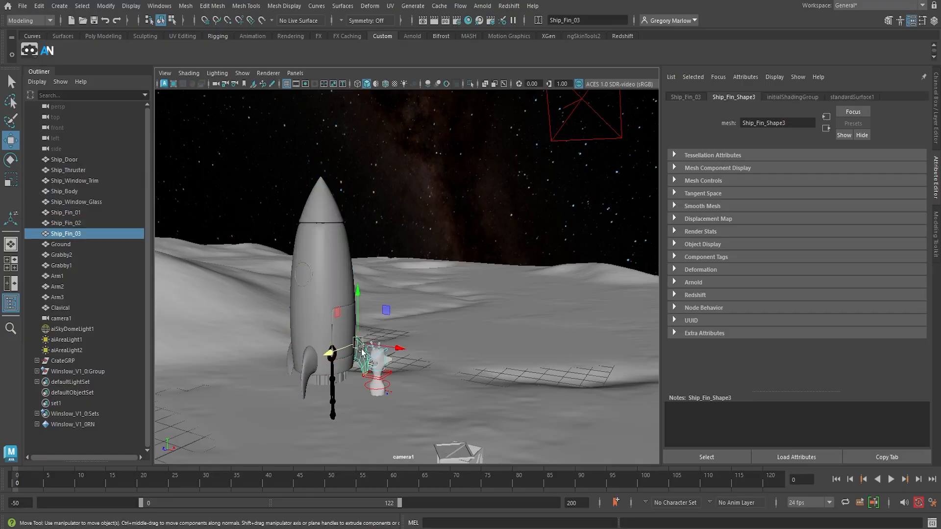
shift+click(290, 369)
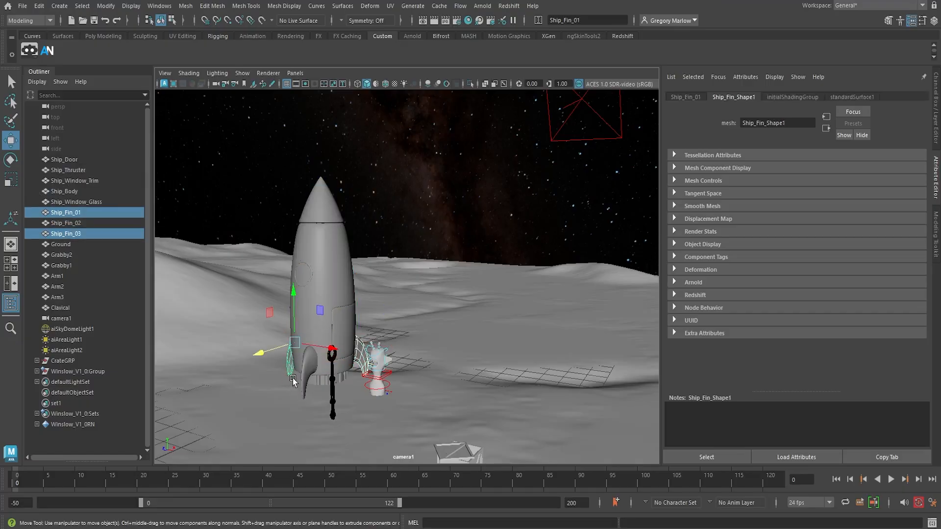
click(344, 335)
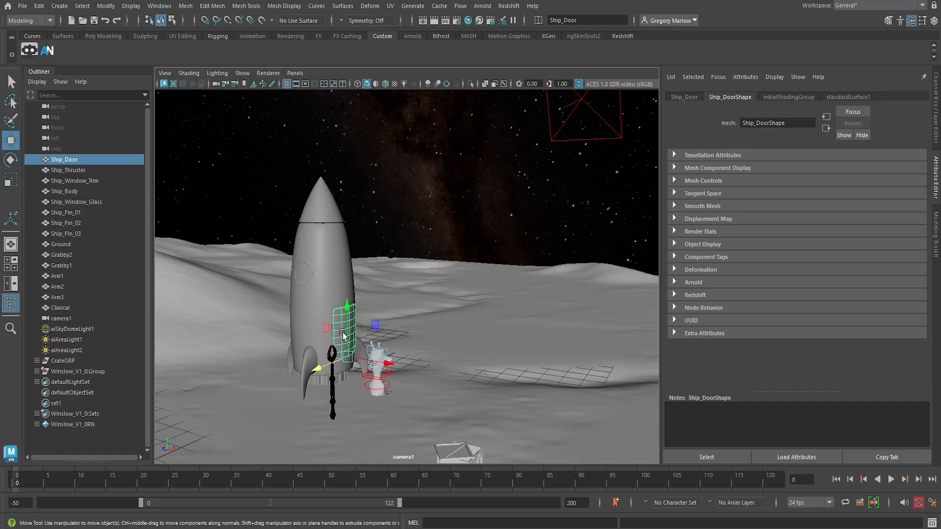
Select the three fins and the door, and compare them with smooth mesh preview off and on
scroll(343, 347, up, 5)
alt+middle_drag(314, 387, 398, 287)
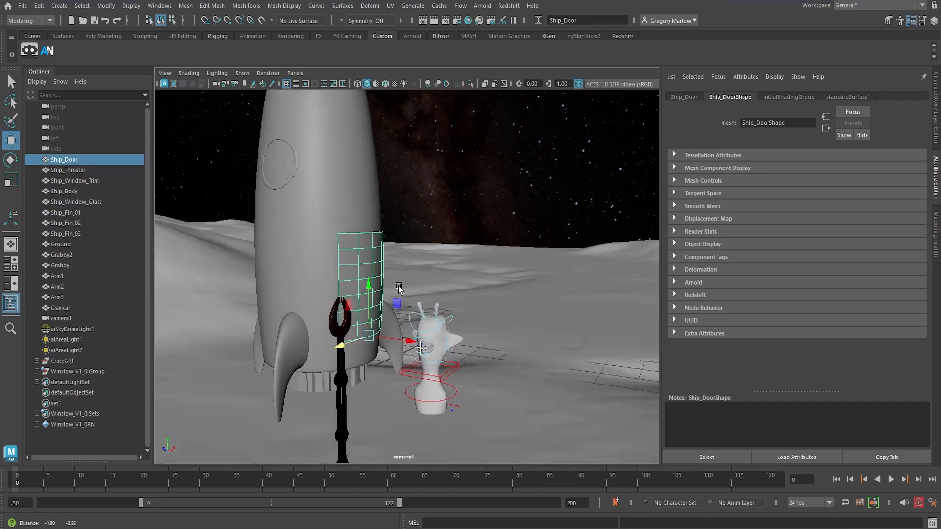
click(315, 331)
shift+click(282, 314)
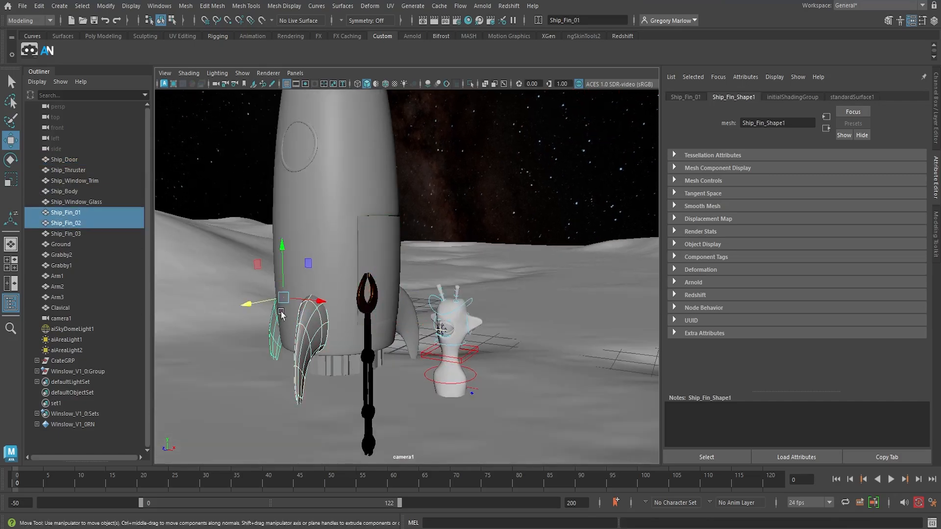
shift+click(408, 317)
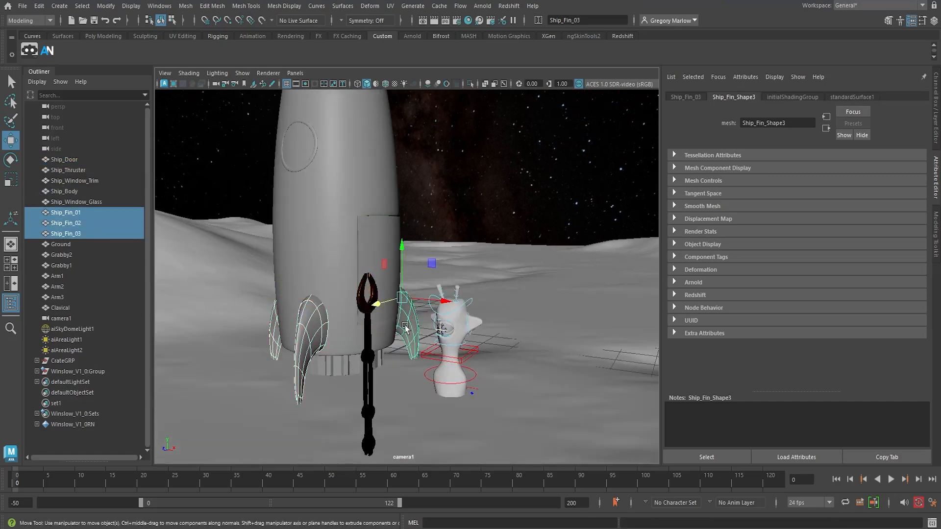
shift+click(384, 235)
key(1)
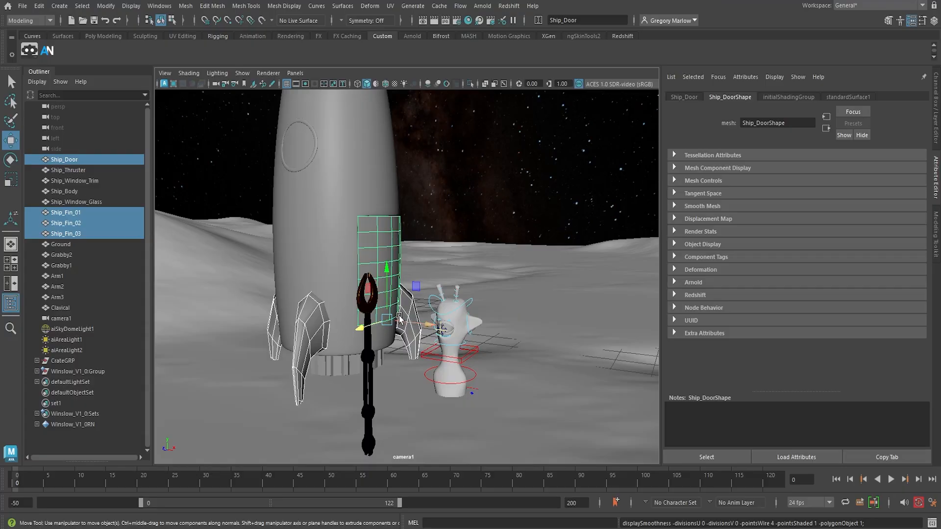
key(3)
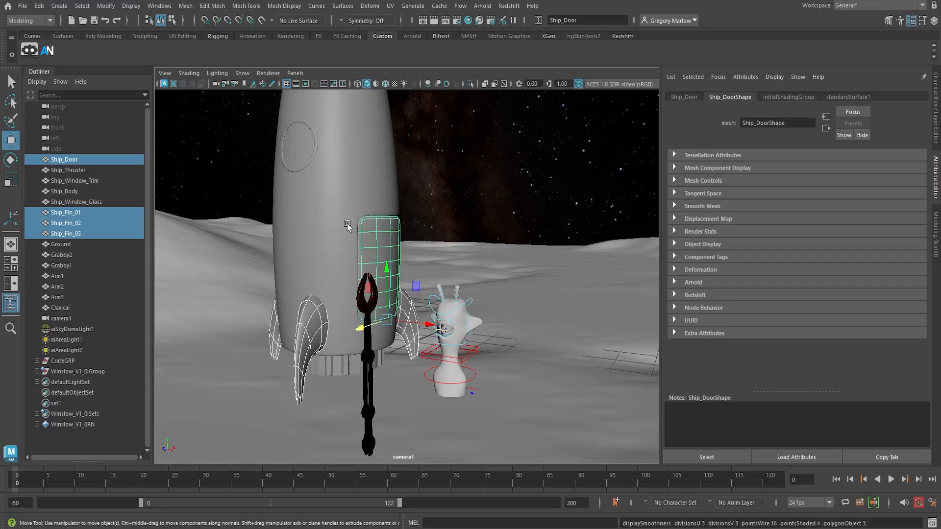
Select the ship's door, thruster, body and three fins together, leaving out the window trim and window glass
click(335, 221)
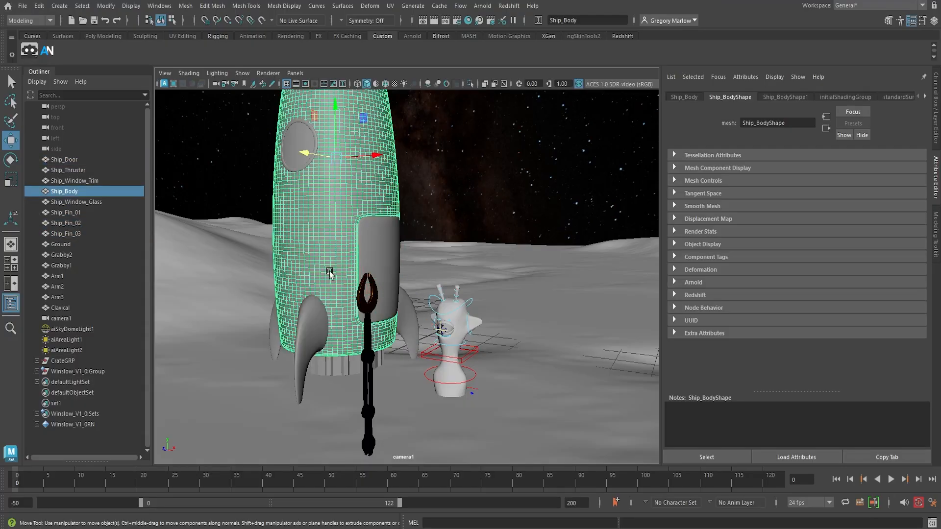
click(74, 160)
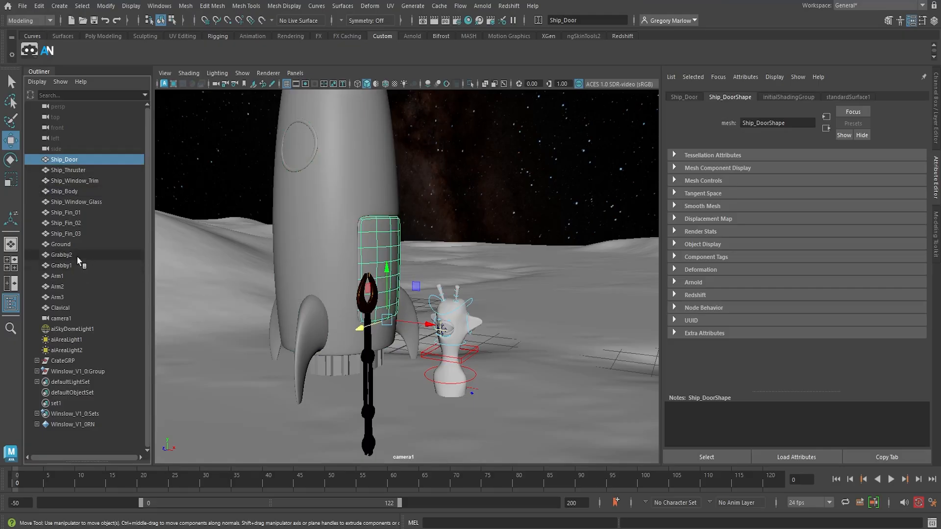
shift+click(77, 235)
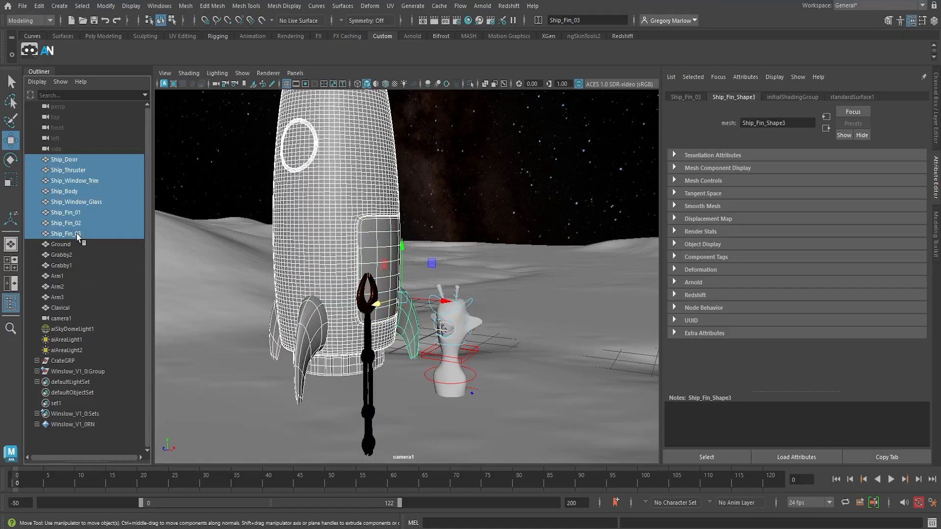
ctrl+click(86, 181)
ctrl+click(93, 203)
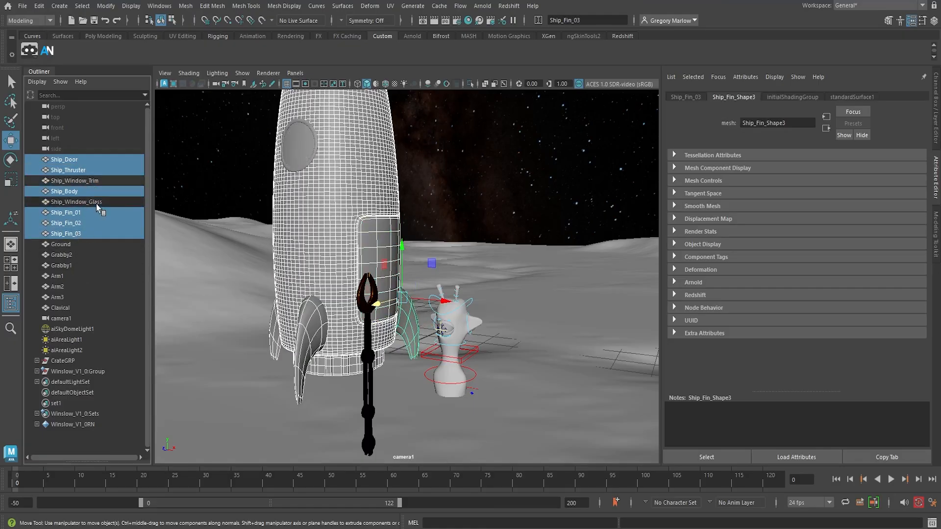
Open the export options for the selected ship parts and set the file type to FBX export
click(23, 7)
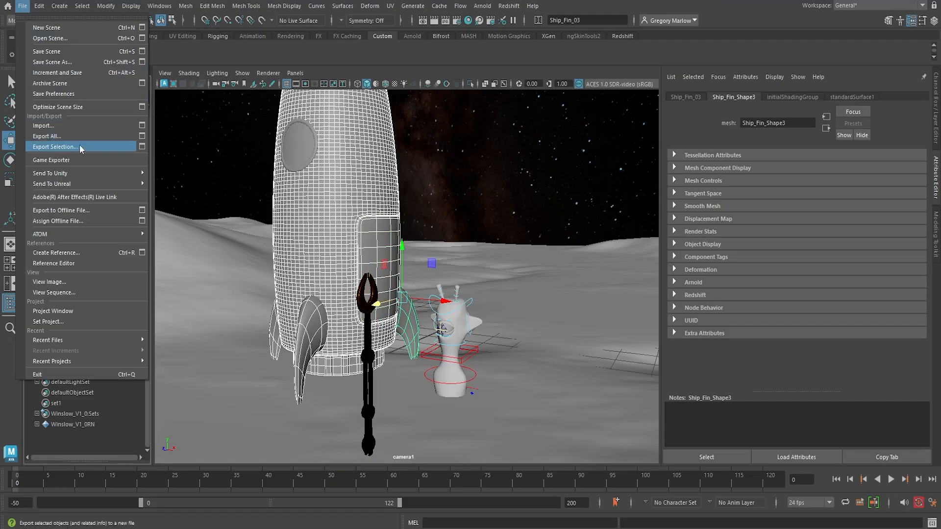
click(142, 146)
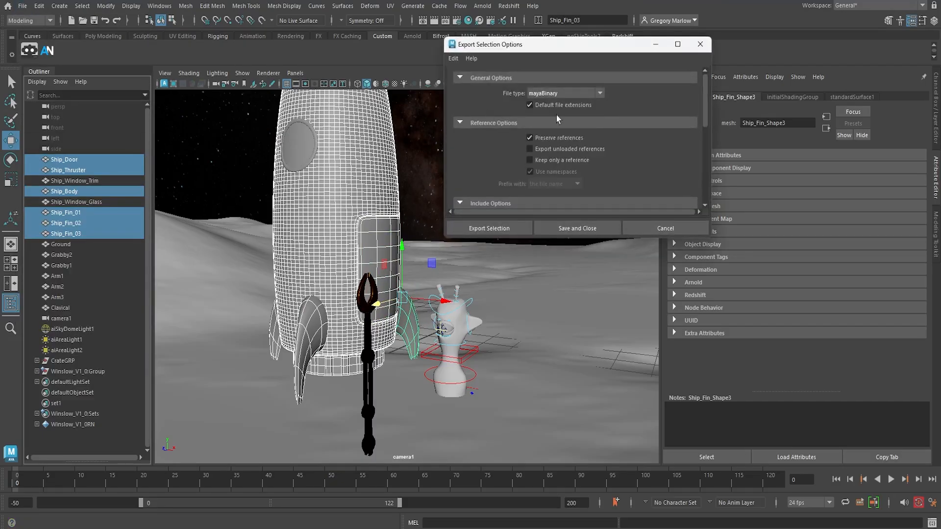
click(600, 93)
scroll(568, 162, down, 3)
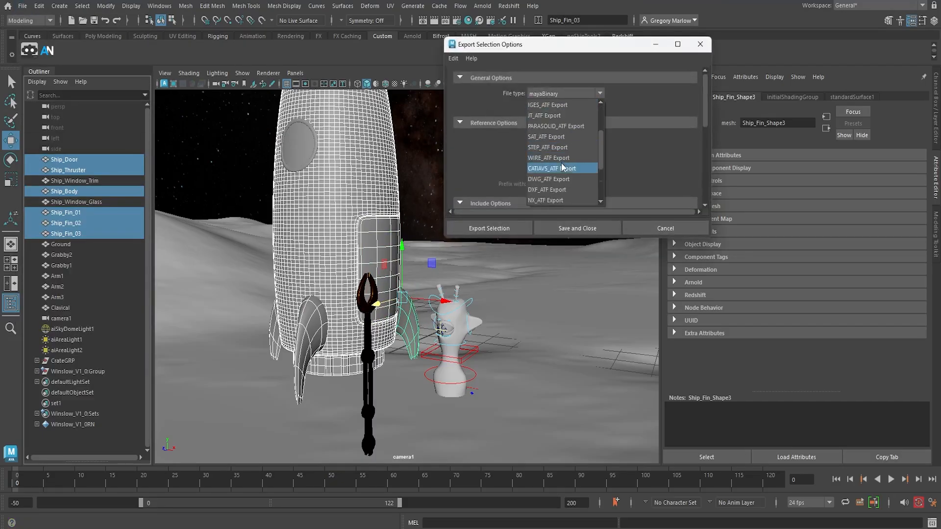
click(539, 148)
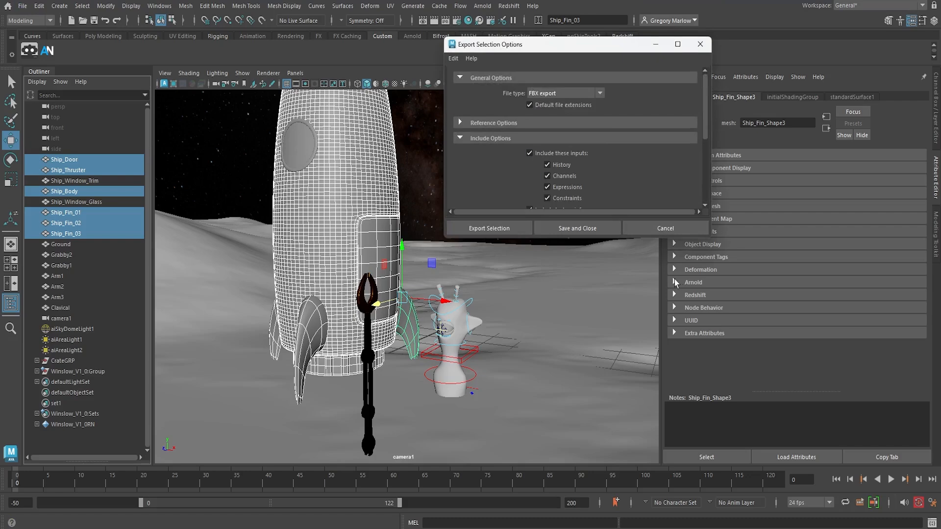
Export the selected ship parts to the project's scenes folder as ShipToSubstance, and dismiss the export report
click(483, 231)
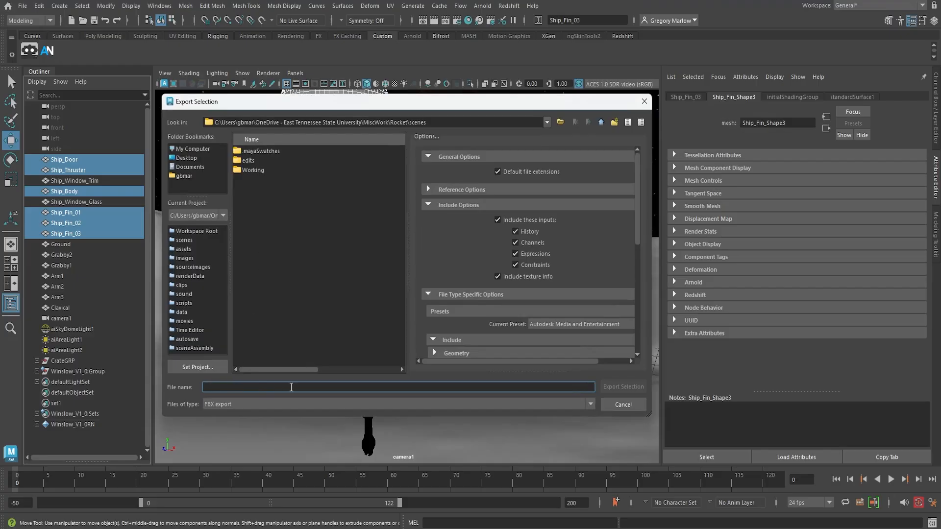
text(ToSubstance)
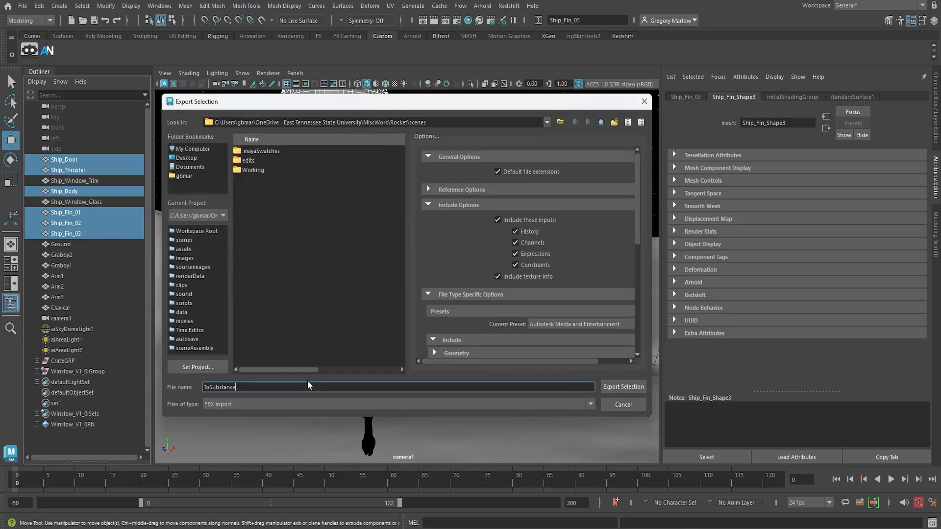
text(Ship)
click(636, 389)
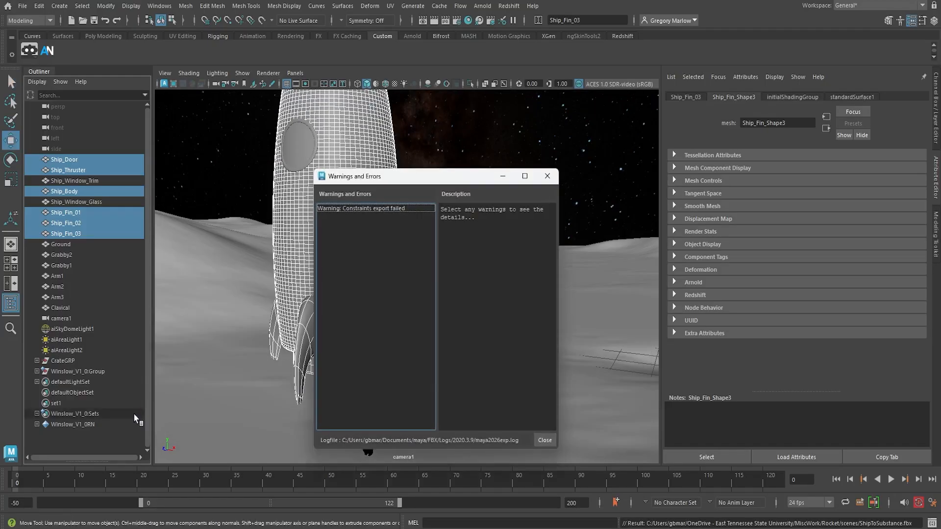
click(544, 440)
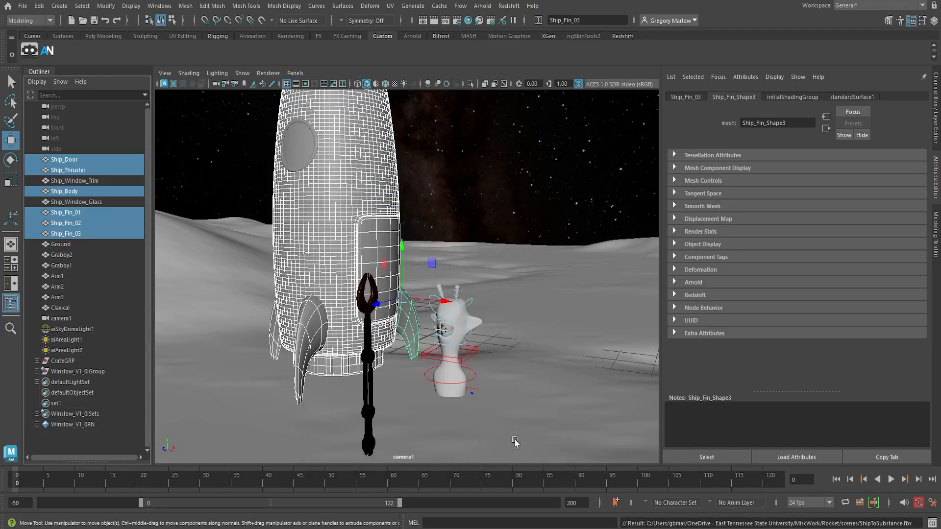